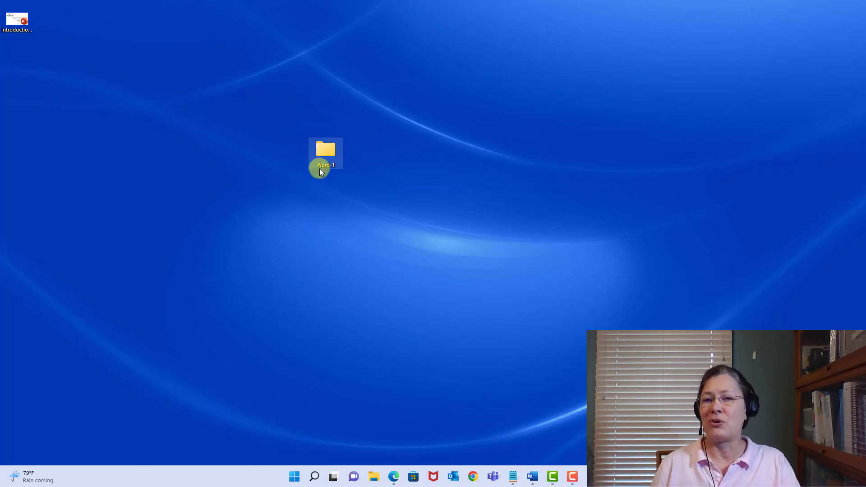
# Step: Open the Word-1 folder on the desktop and open Exp22_Word_Ch01_HOE_Job_Instructions.docx from it
pyautogui.doubleClick(324, 158)
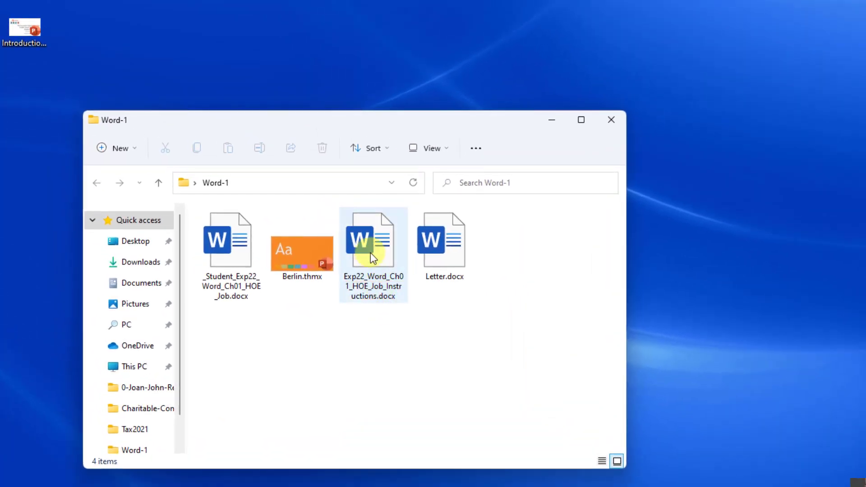
pyautogui.click(257, 179)
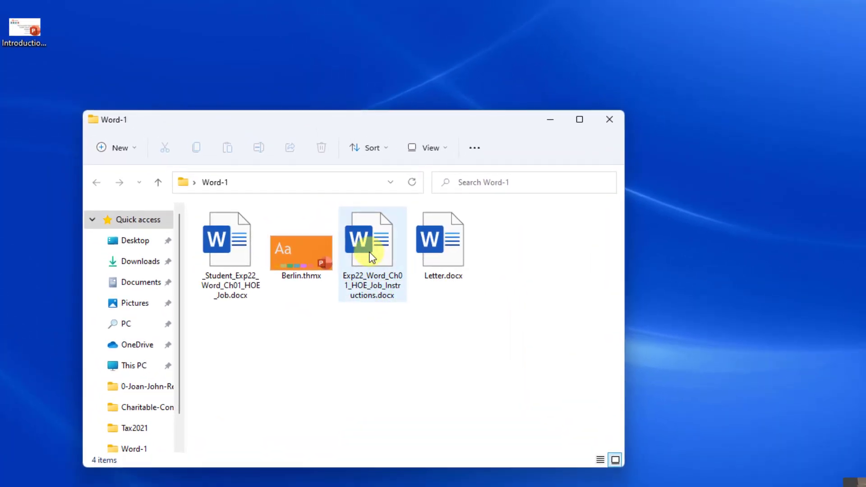
pyautogui.doubleClick(370, 253)
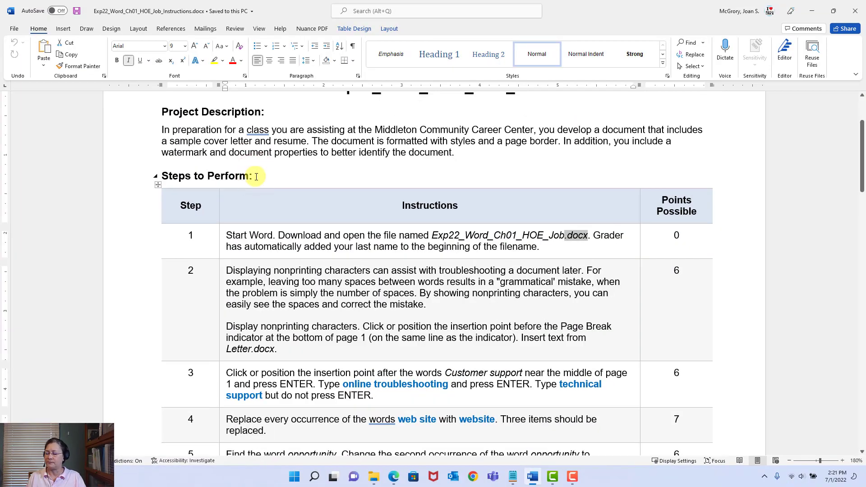
# Step: Read the project description and step 1 of the instructions, examining each part of the starter file's name
pyautogui.scroll(3, 290, 244)
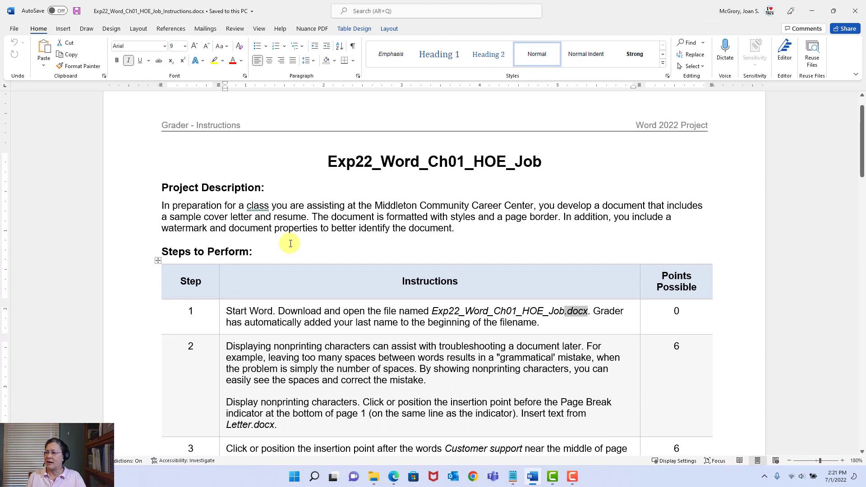
pyautogui.scroll(-2, 291, 242)
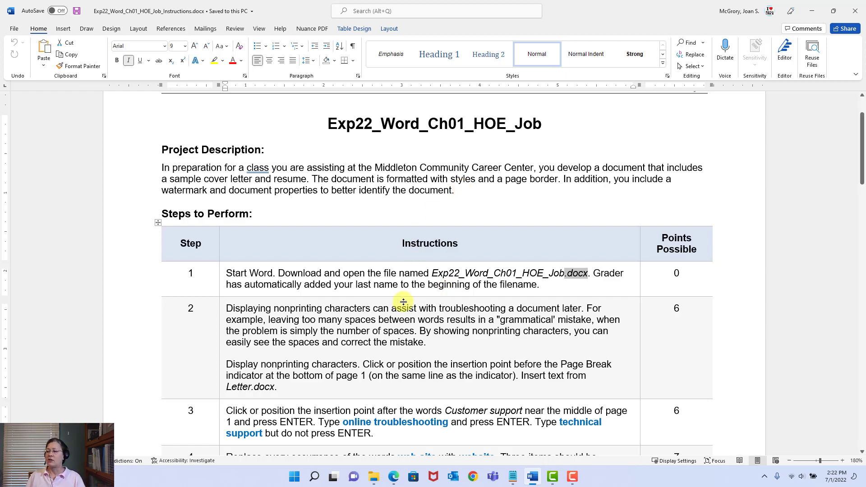
pyautogui.scroll(-3, 399, 302)
pyautogui.click(338, 206)
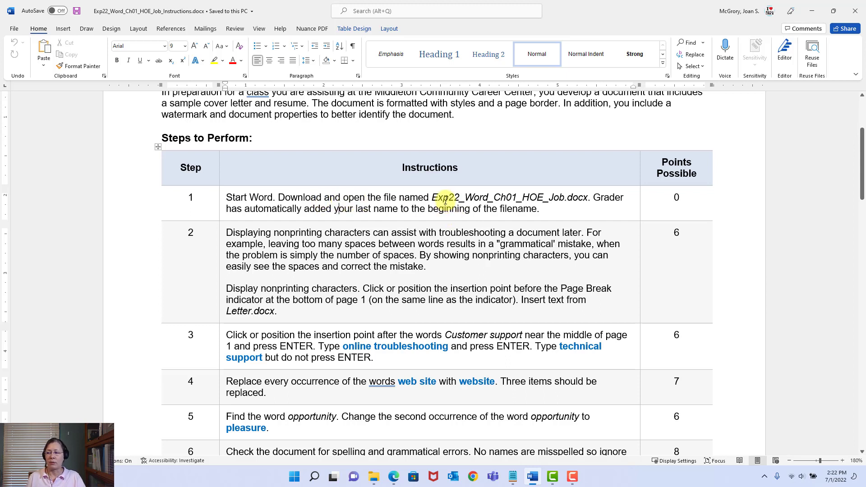
pyautogui.moveTo(431, 197); pyautogui.dragTo(547, 197)
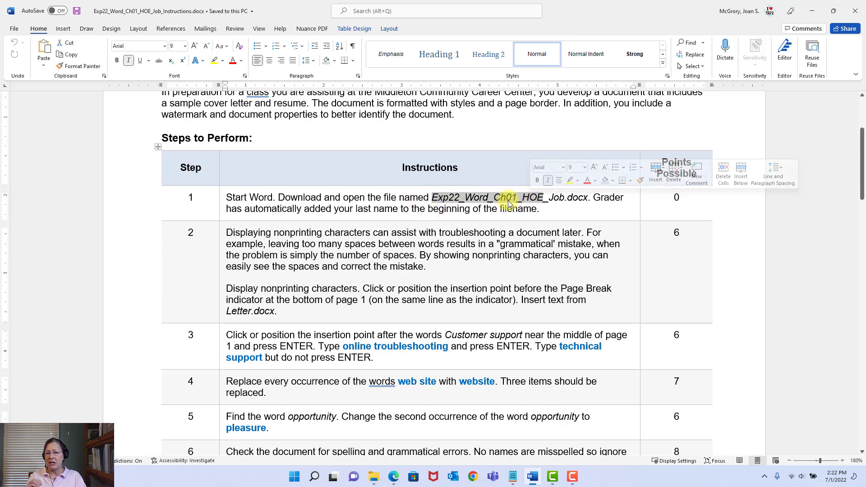
pyautogui.click(484, 197)
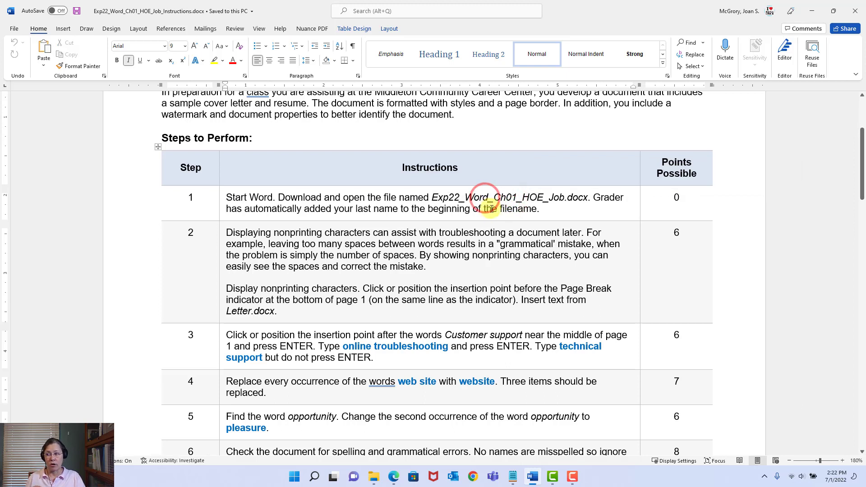
pyautogui.moveTo(494, 198); pyautogui.dragTo(544, 196)
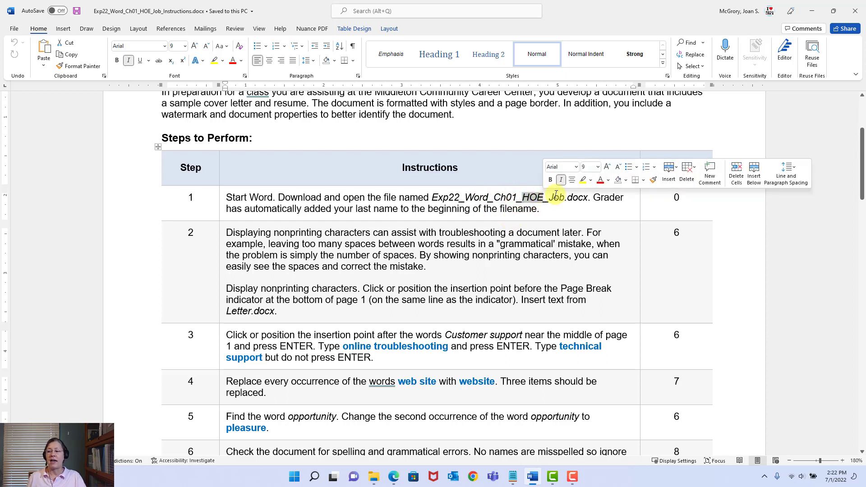
pyautogui.moveTo(551, 199); pyautogui.dragTo(565, 199)
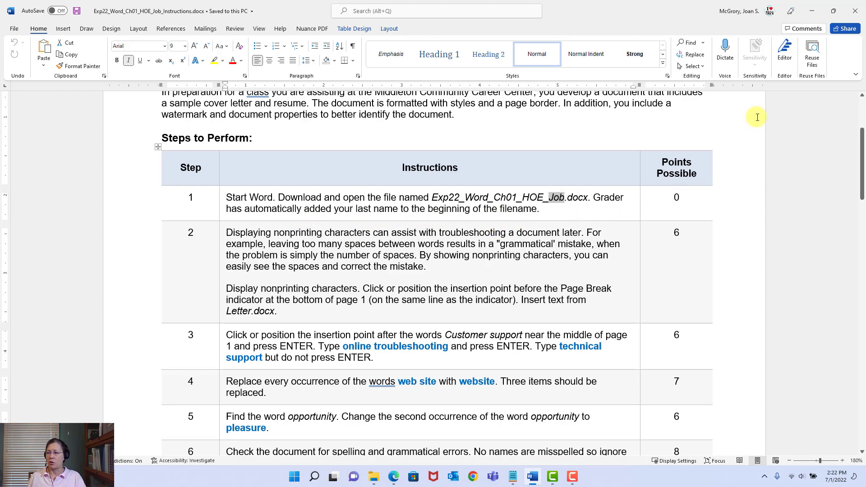
# Step: Open _Student_Exp22_Word_Ch01_HOE_Job.docx from the Word-1 folder, enable editing and dismiss the resume tip
pyautogui.click(812, 11)
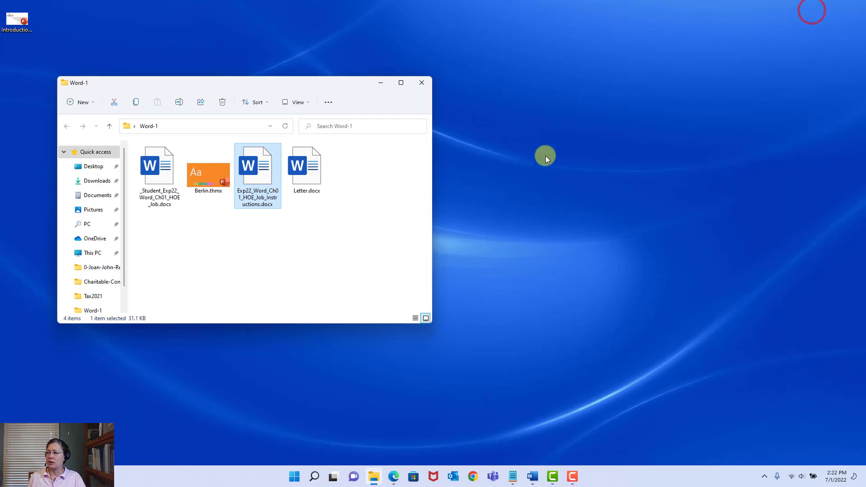
pyautogui.doubleClick(165, 190)
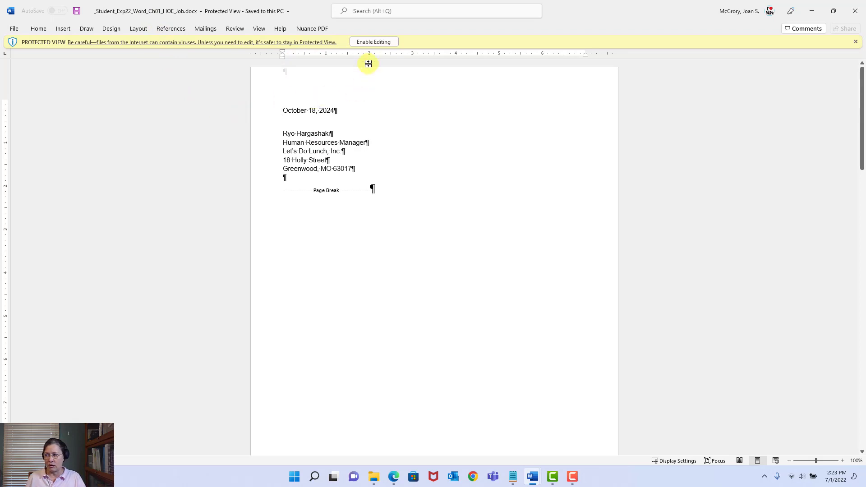
pyautogui.click(373, 44)
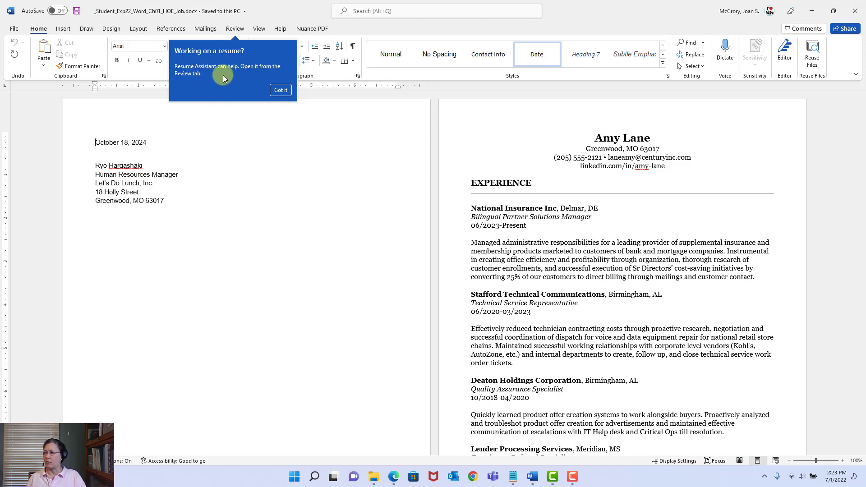
pyautogui.click(282, 90)
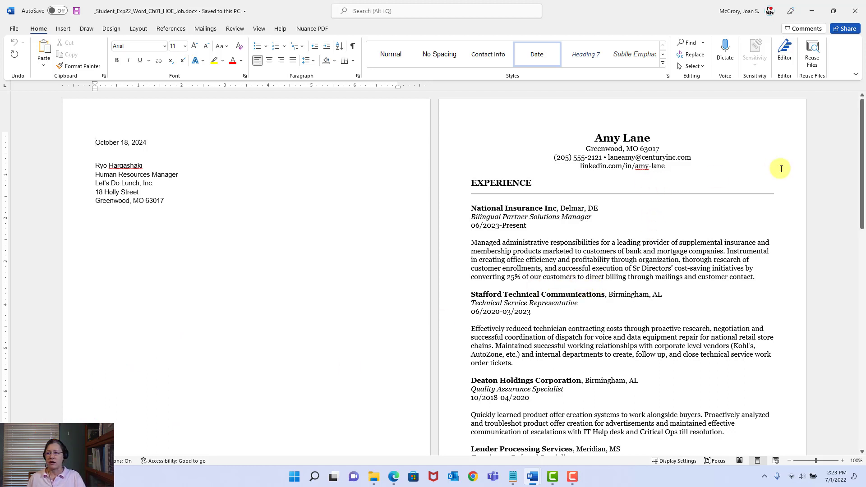
# Step: Look over the whole student document, fitting all its pages side by side at 70% zoom
pyautogui.moveTo(859, 130); pyautogui.dragTo(853, 291)
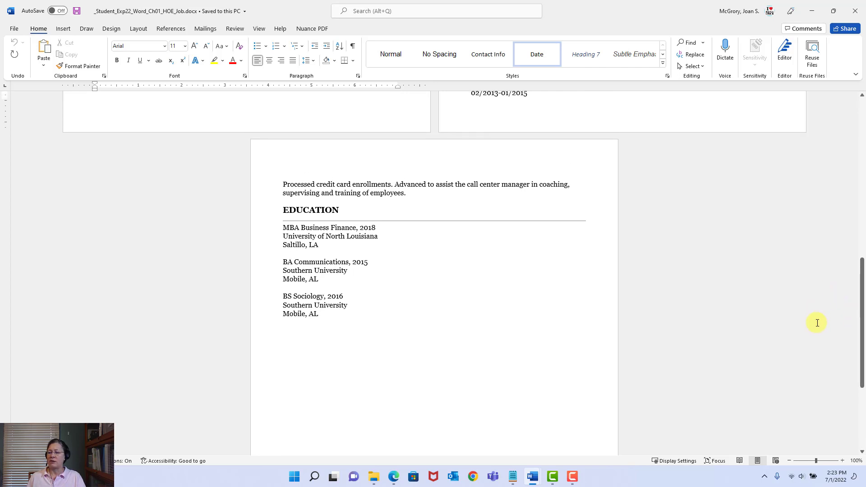
pyautogui.click(789, 461)
pyautogui.click(789, 461)
pyautogui.click(789, 460)
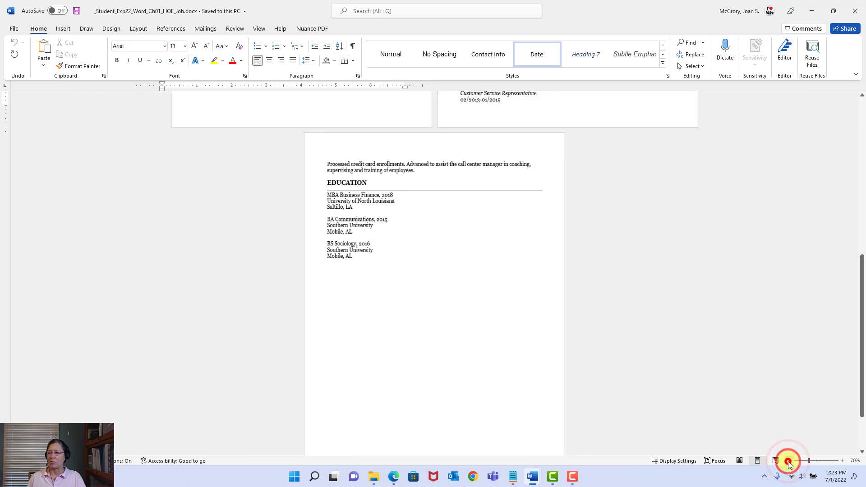
pyautogui.click(789, 461)
pyautogui.click(789, 461)
pyautogui.click(788, 461)
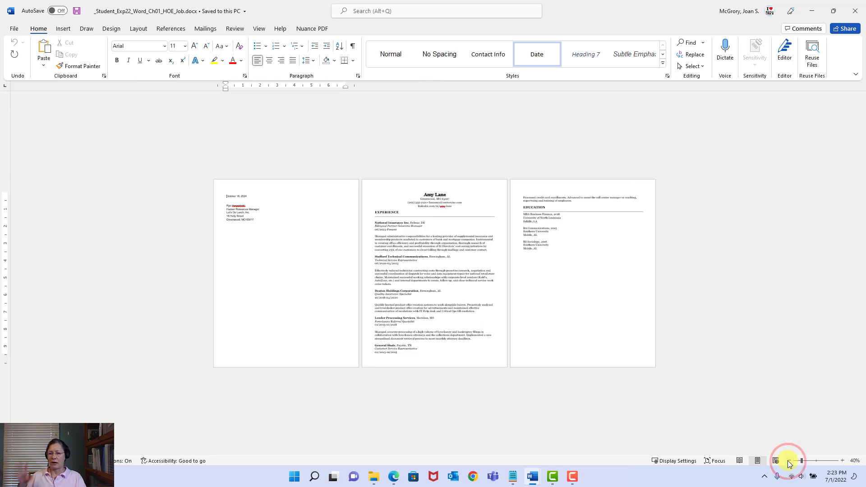
pyautogui.click(843, 461)
pyautogui.click(842, 461)
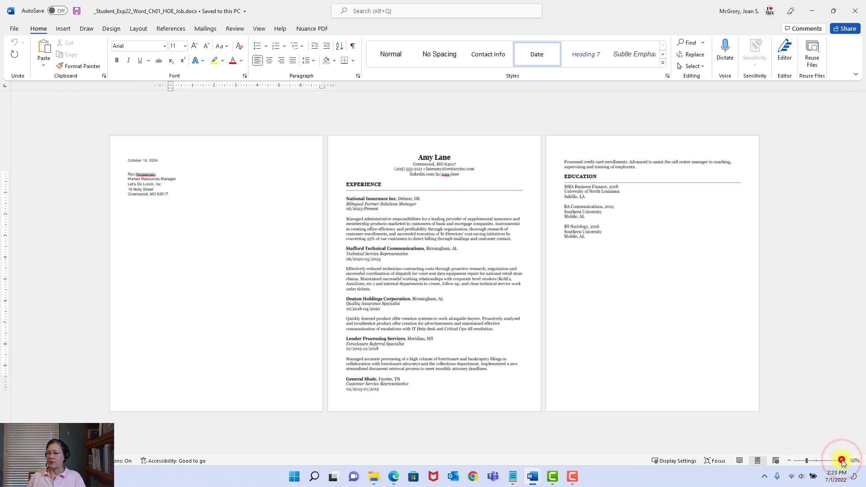
pyautogui.click(843, 460)
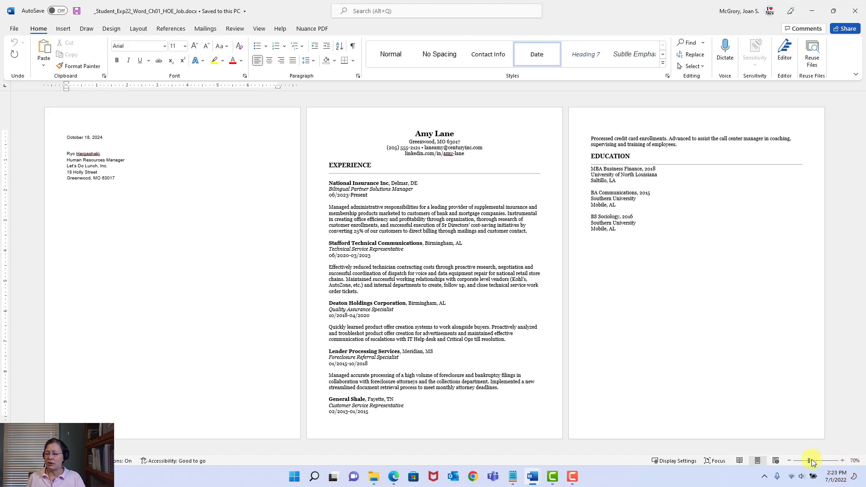
# Step: Enlarge the view to 150% to read the date and recipient address on the first page
pyautogui.click(842, 461)
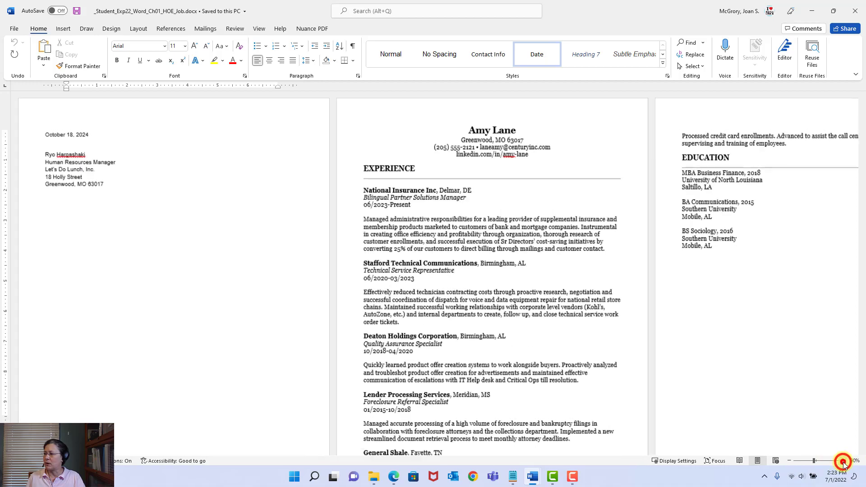
pyautogui.click(842, 461)
pyautogui.click(843, 461)
pyautogui.click(842, 461)
pyautogui.click(843, 461)
pyautogui.click(842, 461)
pyautogui.click(842, 461)
pyautogui.click(843, 461)
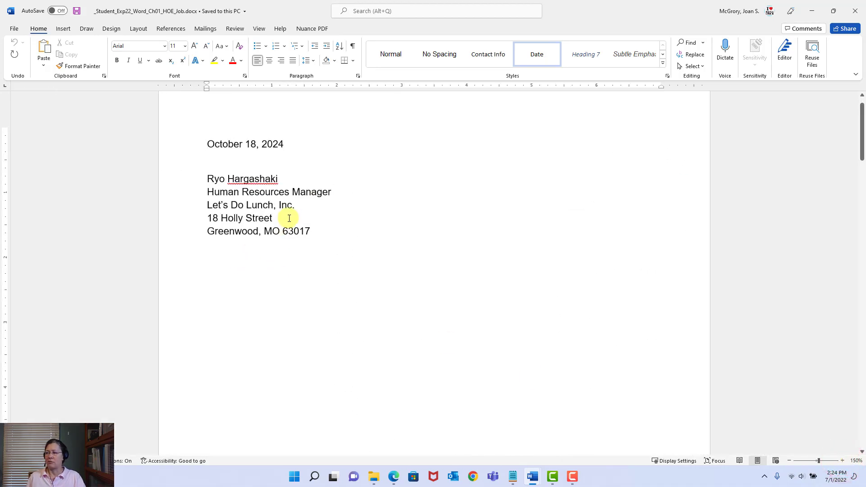
# Step: Return to the instructions document and read step 2 about nonprinting characters and inserting text from Letter.docx
pyautogui.click(812, 11)
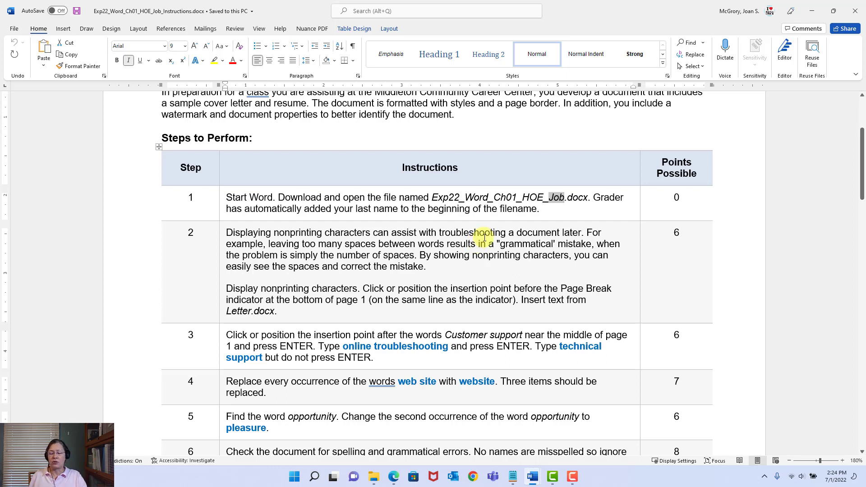
pyautogui.click(595, 243)
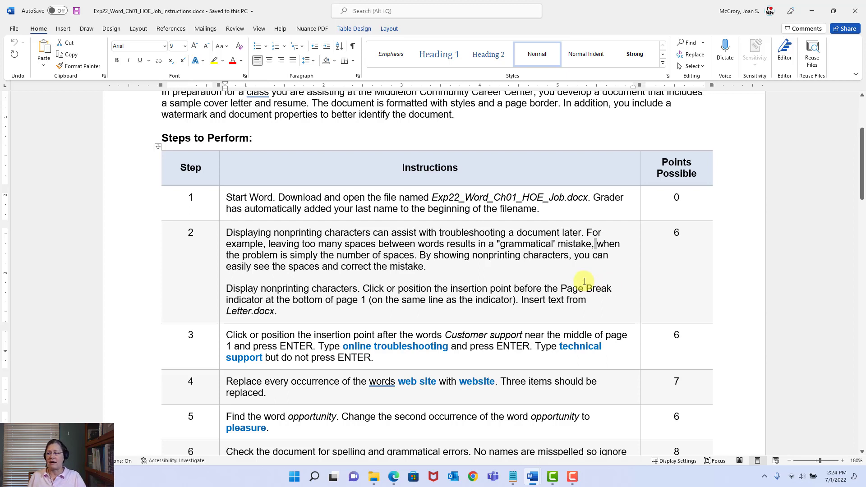
pyautogui.click(518, 256)
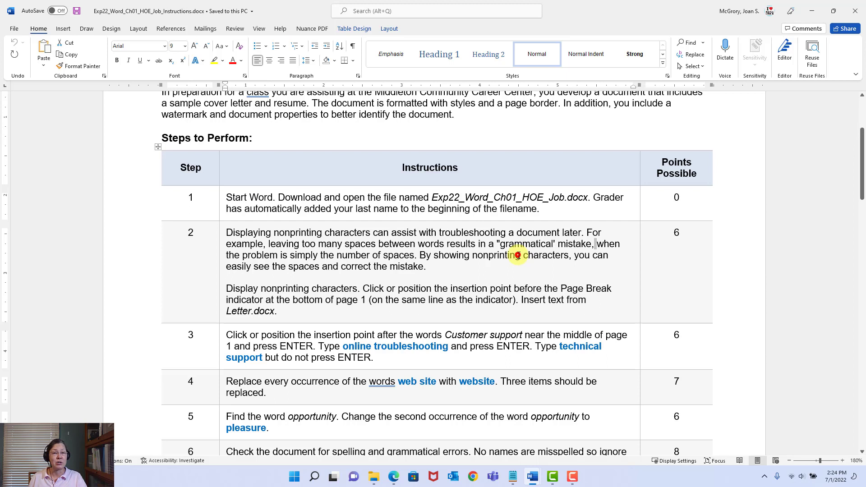
pyautogui.click(427, 266)
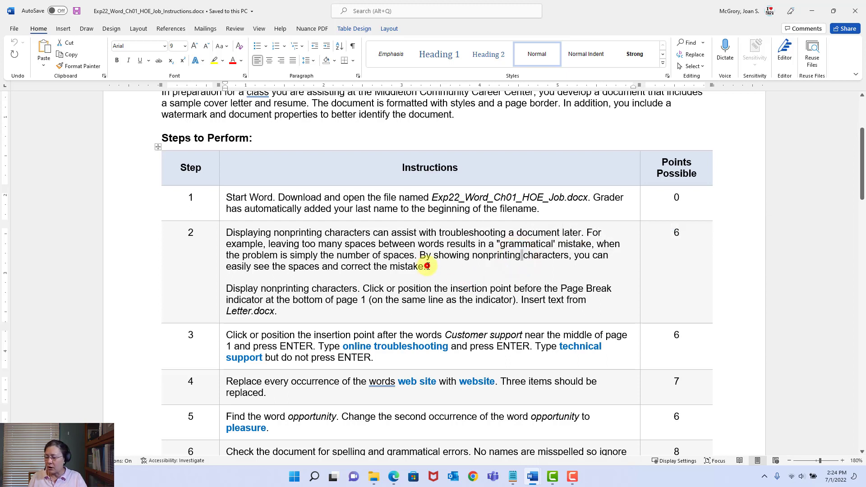
pyautogui.click(402, 297)
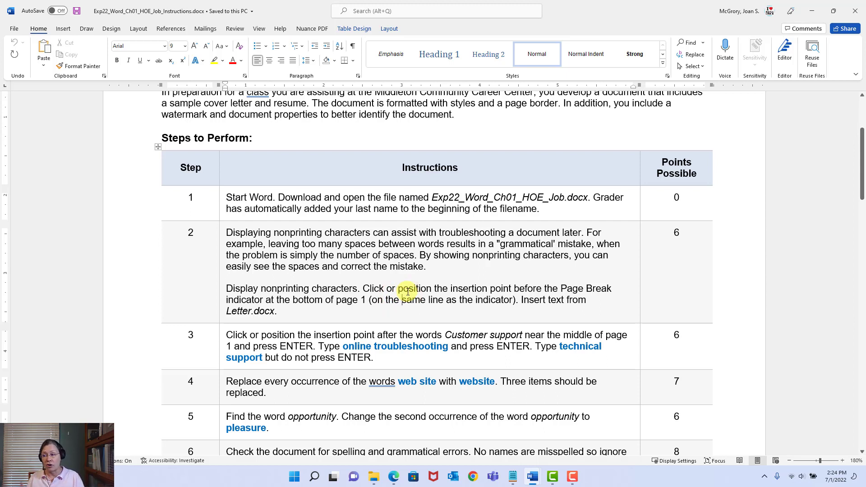
pyautogui.moveTo(470, 256); pyautogui.dragTo(492, 256)
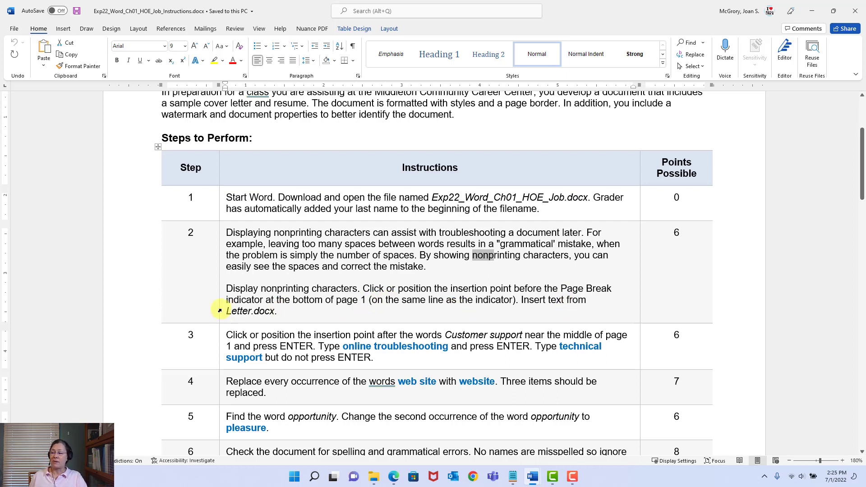
pyautogui.moveTo(227, 311); pyautogui.dragTo(259, 310)
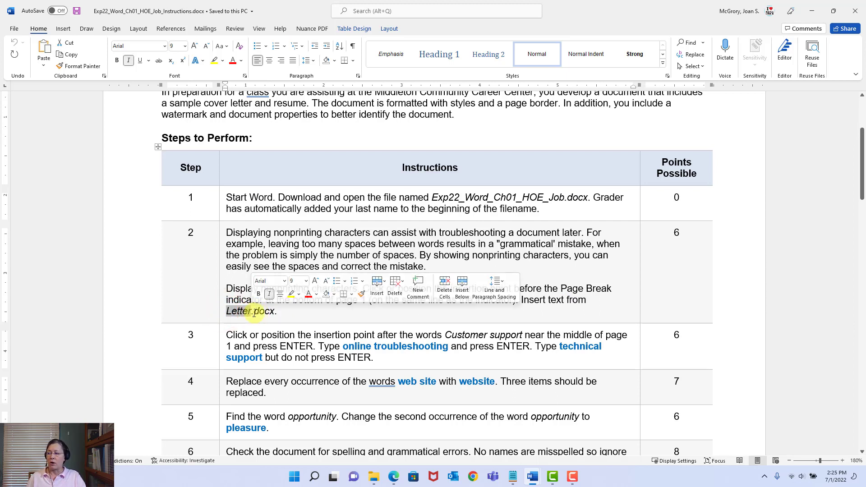
pyautogui.click(252, 312)
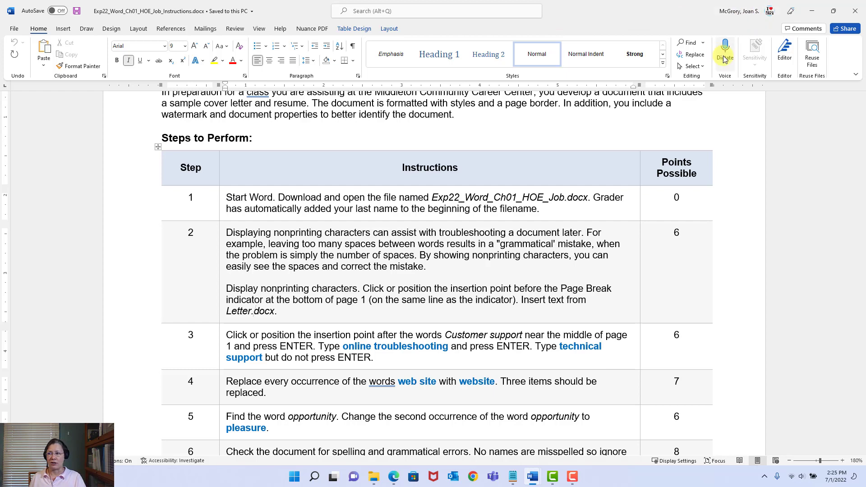
# Step: Switch back to the student job document and display its nonprinting characters
pyautogui.click(811, 13)
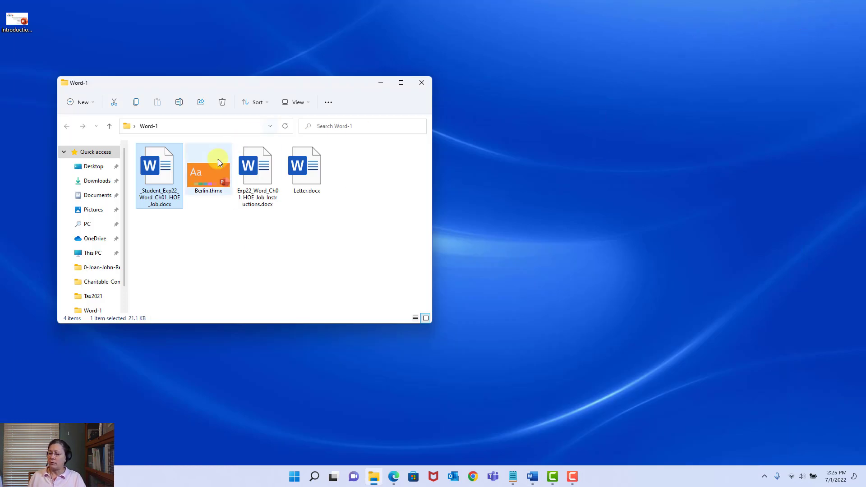
pyautogui.click(534, 477)
pyautogui.click(569, 433)
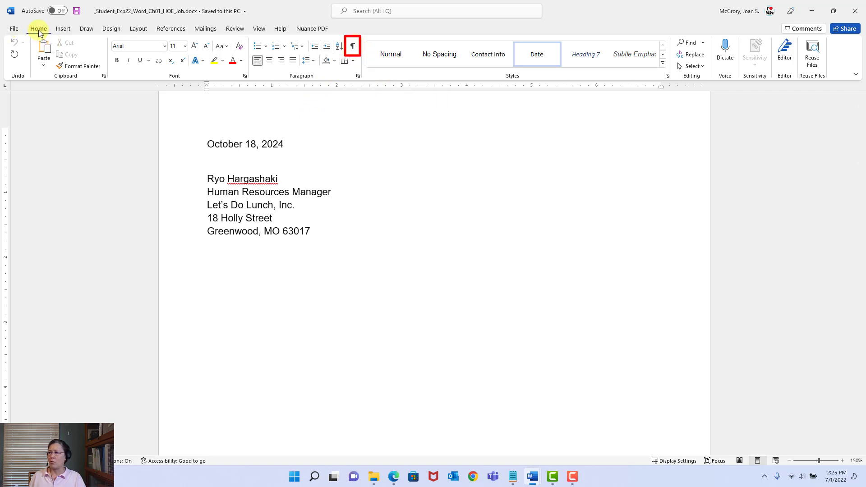
pyautogui.click(354, 47)
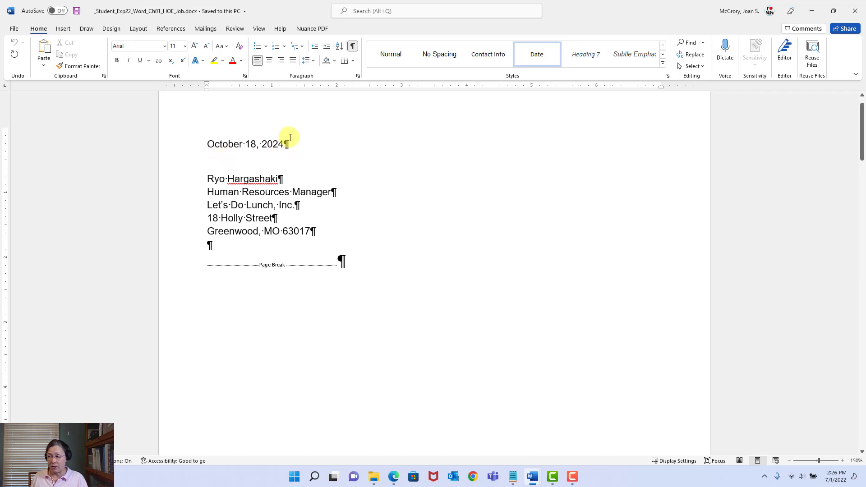
# Step: Examine the paragraph marks in the recipient address block and the empty paragraph above the page break
pyautogui.doubleClick(273, 179)
pyautogui.hotkey('ctrl', 'Home')
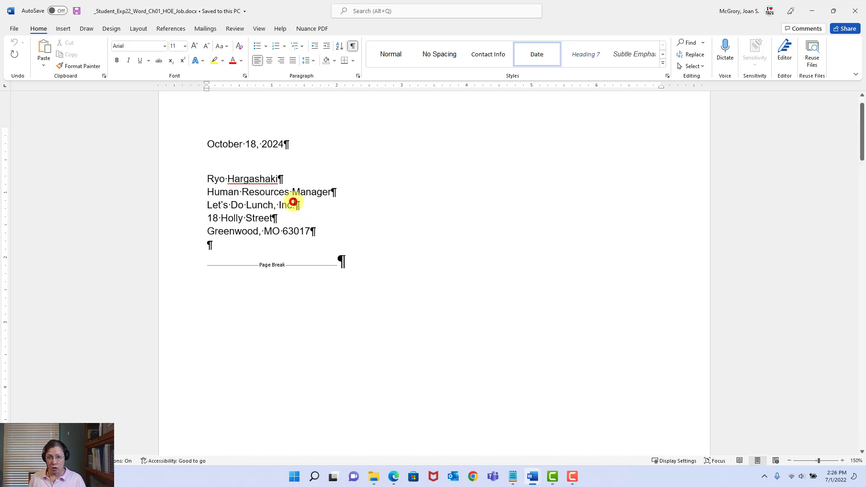
pyautogui.moveTo(294, 204); pyautogui.dragTo(301, 205)
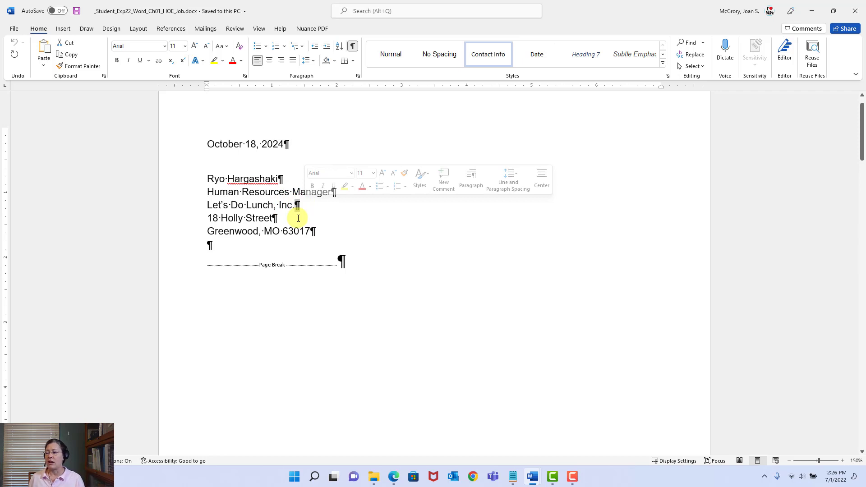
pyautogui.click(222, 246)
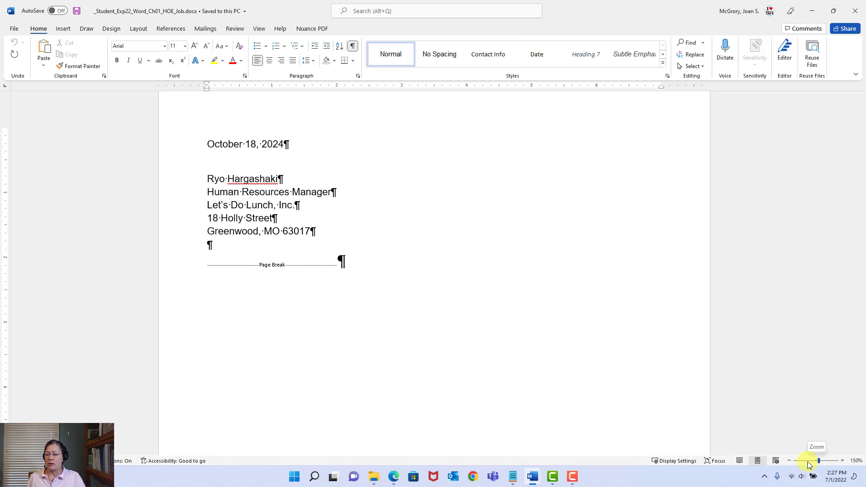
# Step: View all the document's pages at reduced size, and return to the enlarged address block on the first page
pyautogui.click(808, 461)
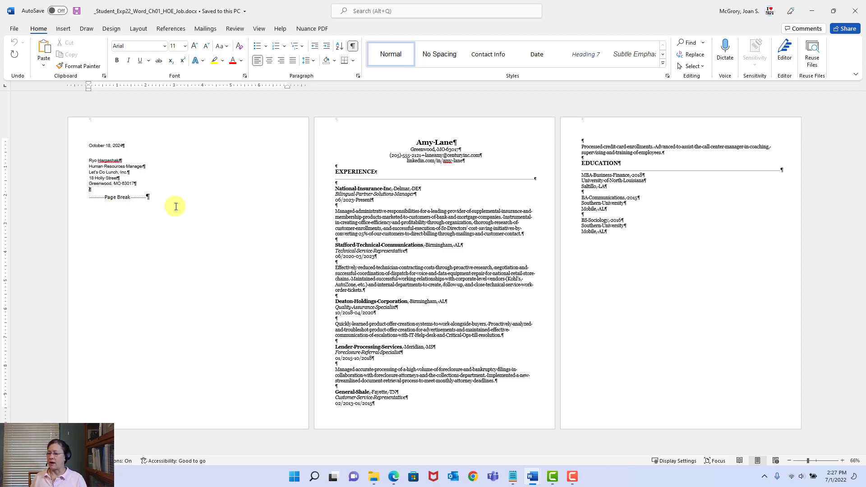
pyautogui.click(818, 461)
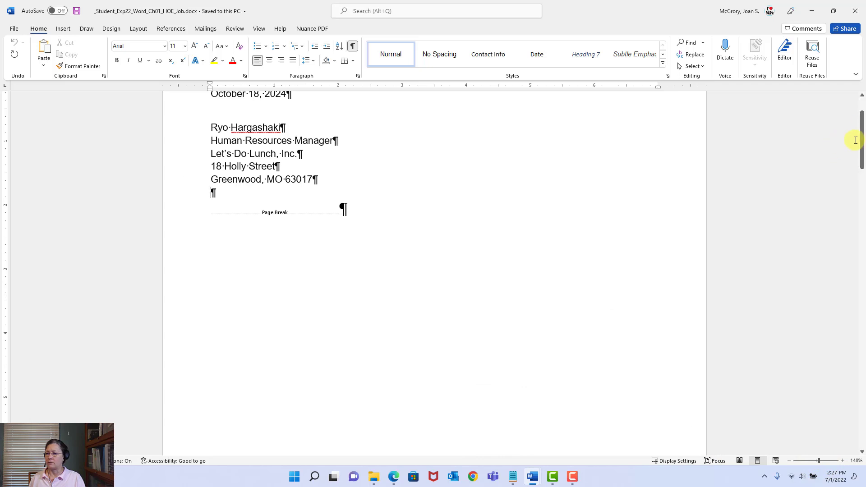
pyautogui.moveTo(861, 146); pyautogui.dragTo(861, 137)
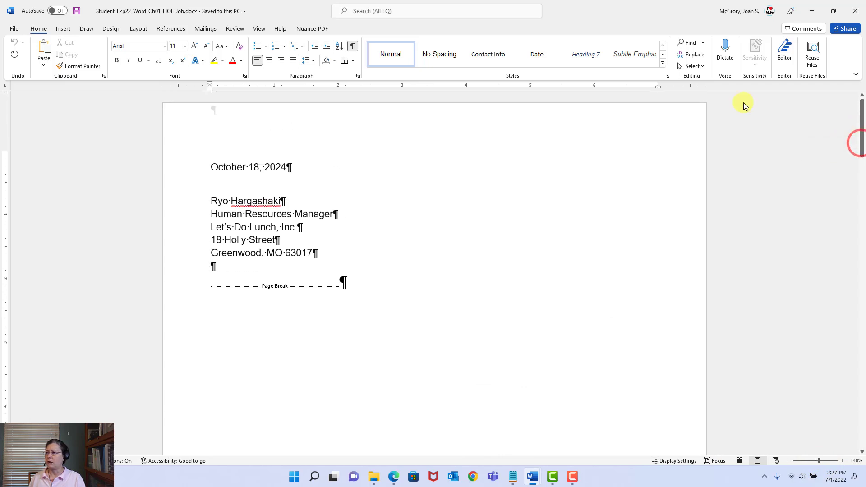
# Step: Hide and redisplay the nonprinting characters to compare the first page with and without its formatting marks
pyautogui.click(352, 47)
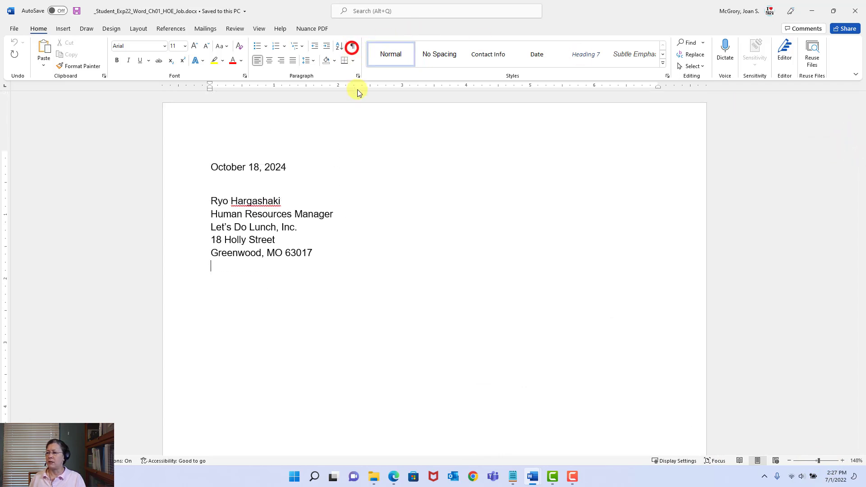
pyautogui.click(352, 46)
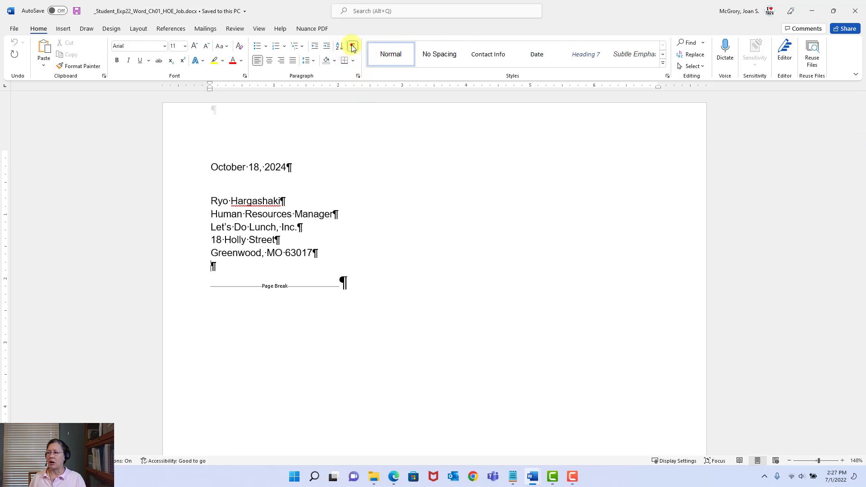
pyautogui.click(353, 46)
pyautogui.click(354, 47)
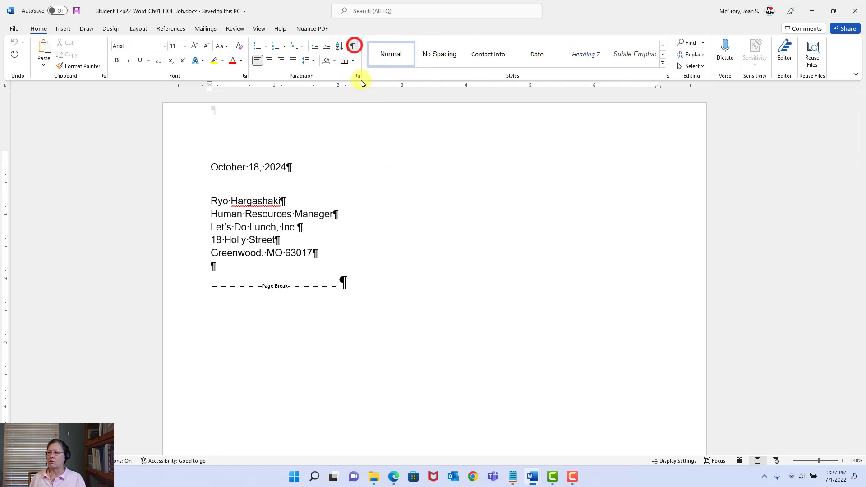
pyautogui.click(354, 47)
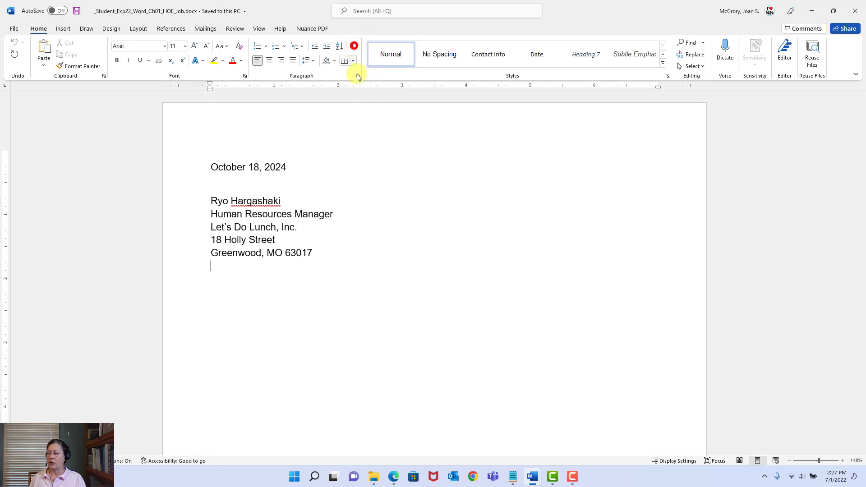
pyautogui.click(354, 47)
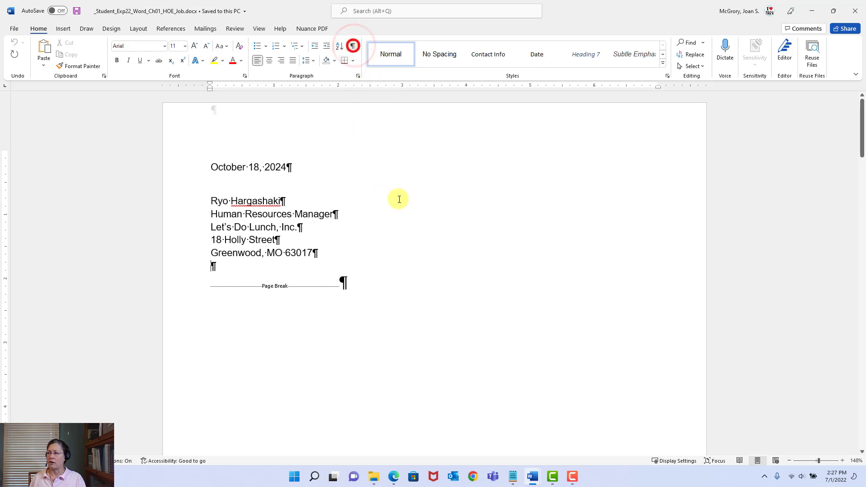
# Step: Insert the text of Letter.docx from the Desktop's Word-1 folder just before the first page's Page Break indicator, and save the document
pyautogui.click(208, 287)
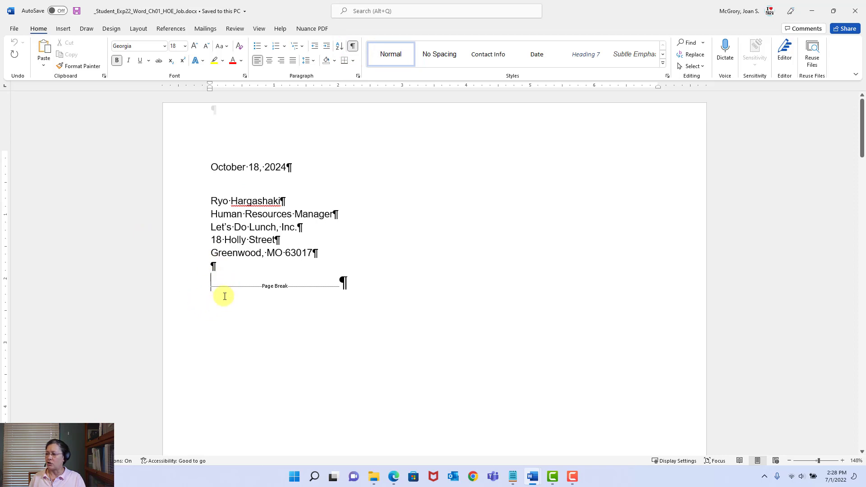
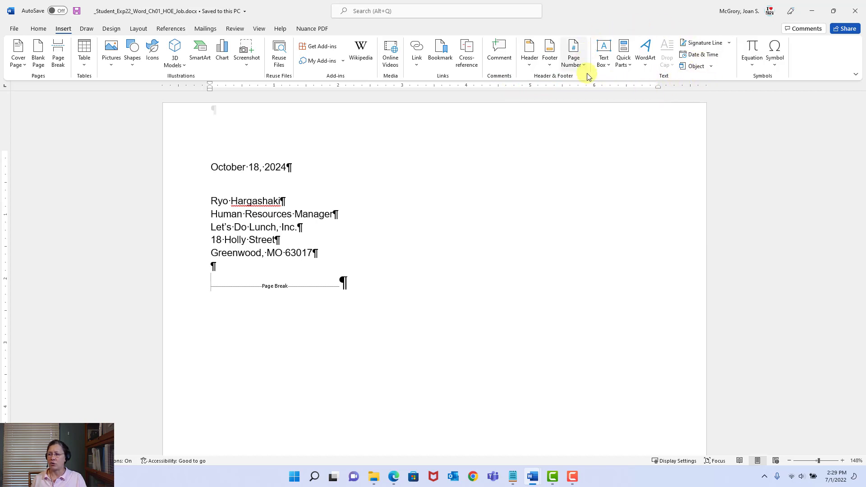
pyautogui.click(711, 67)
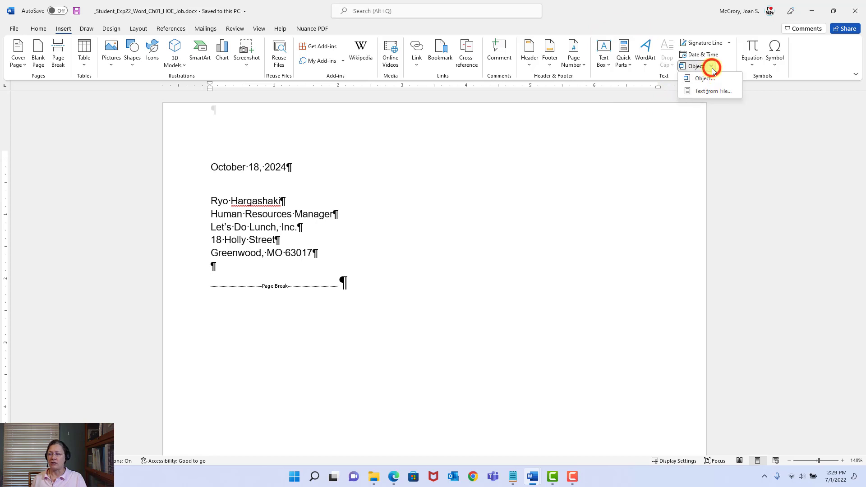
pyautogui.click(710, 95)
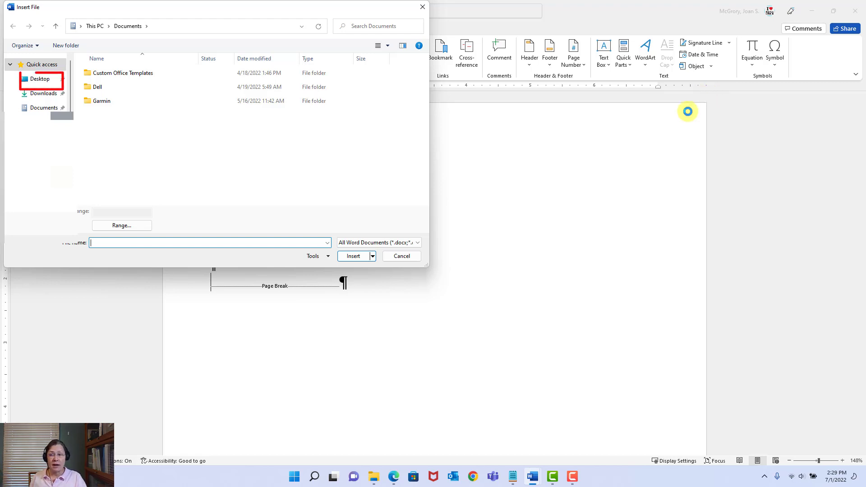
pyautogui.click(43, 83)
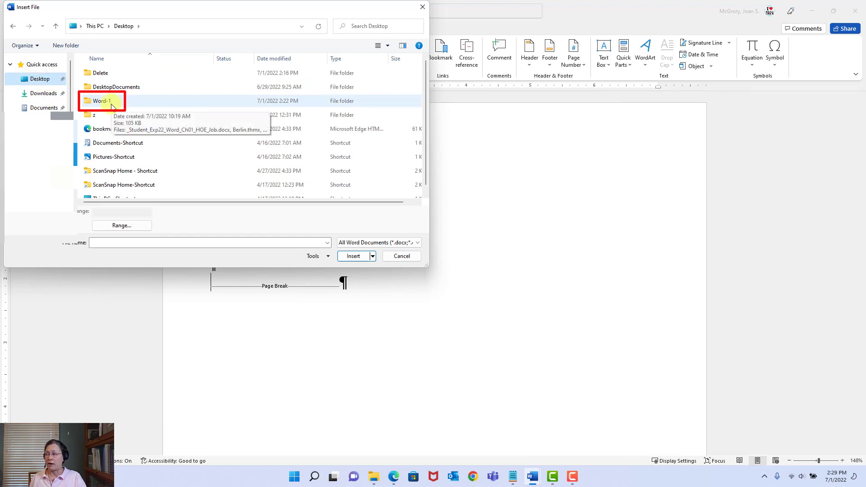
pyautogui.doubleClick(102, 101)
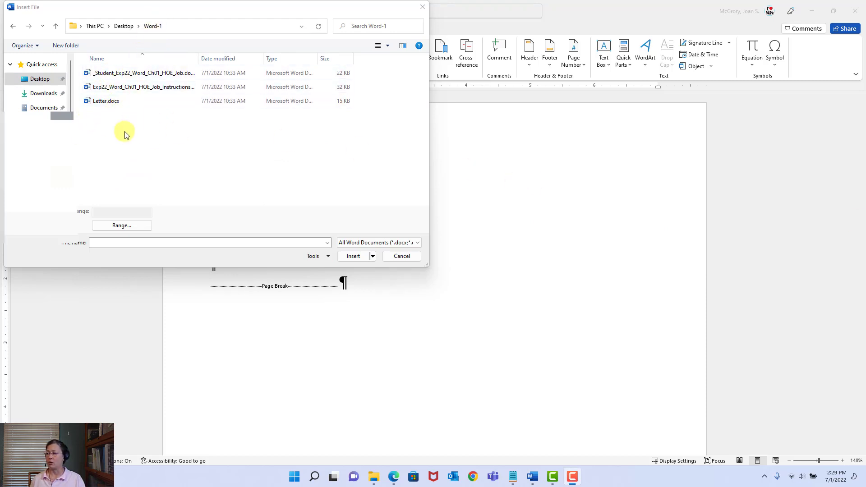
pyautogui.click(107, 102)
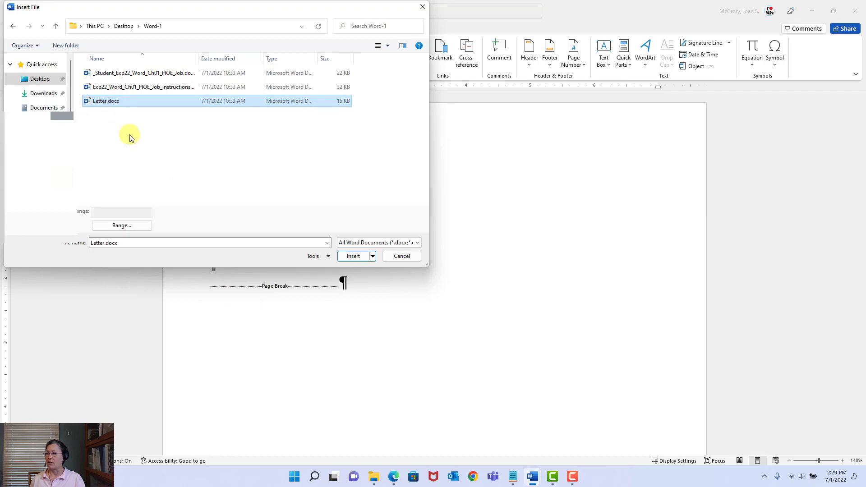
pyautogui.click(350, 258)
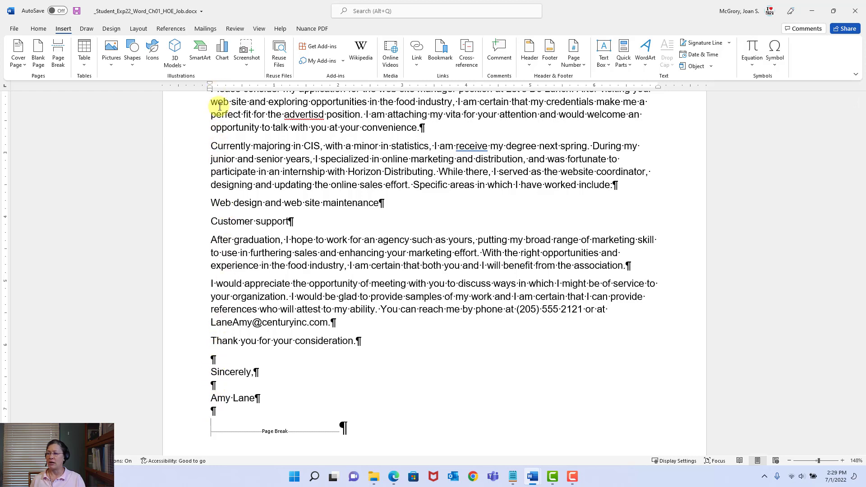
pyautogui.scroll(3, 323, 298)
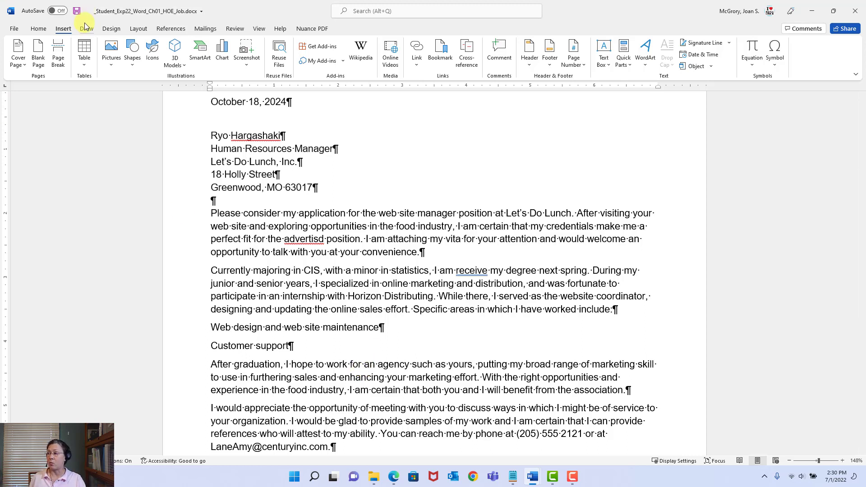
pyautogui.click(77, 11)
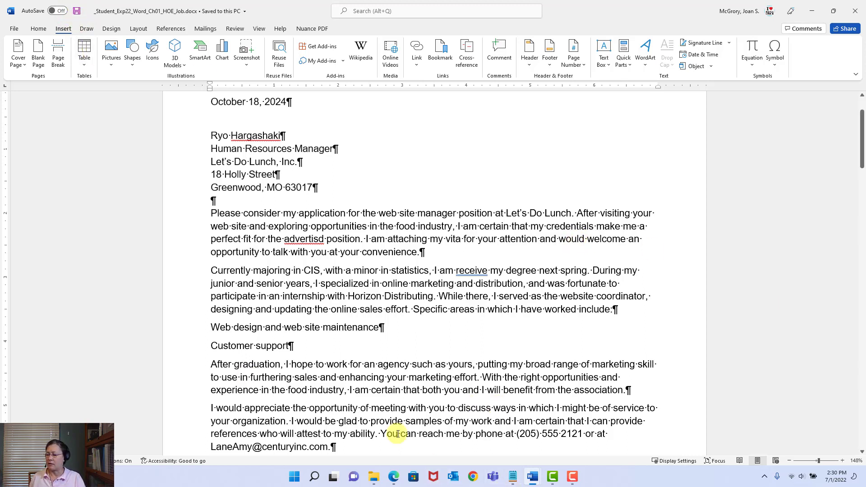
# Step: Switch to the instructions document and read step 3 about adding lines after Customer support
pyautogui.moveTo(533, 477)
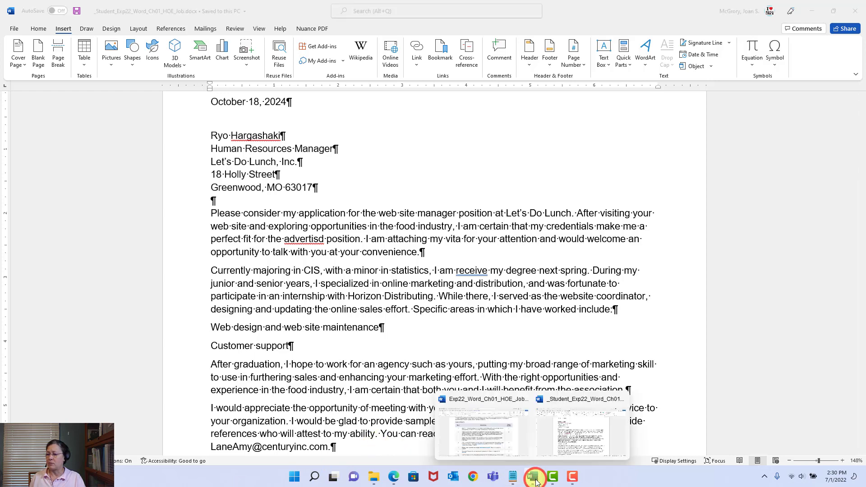
pyautogui.click(499, 435)
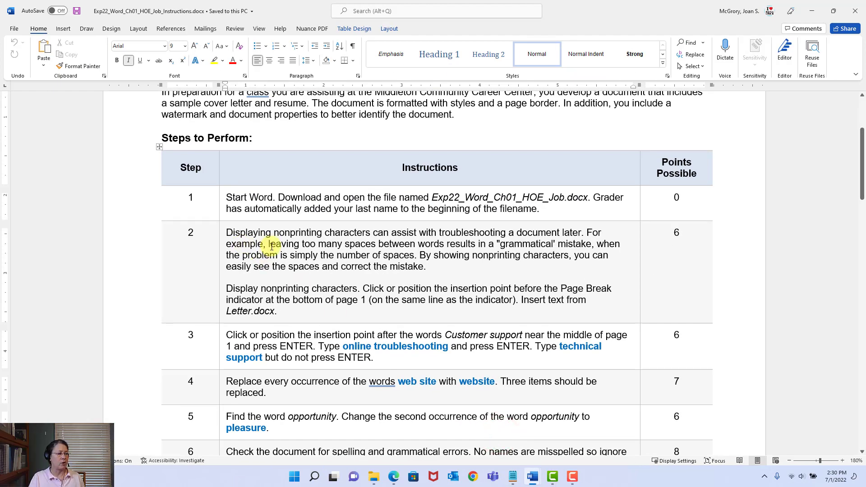
pyautogui.scroll(-5, 863, 183)
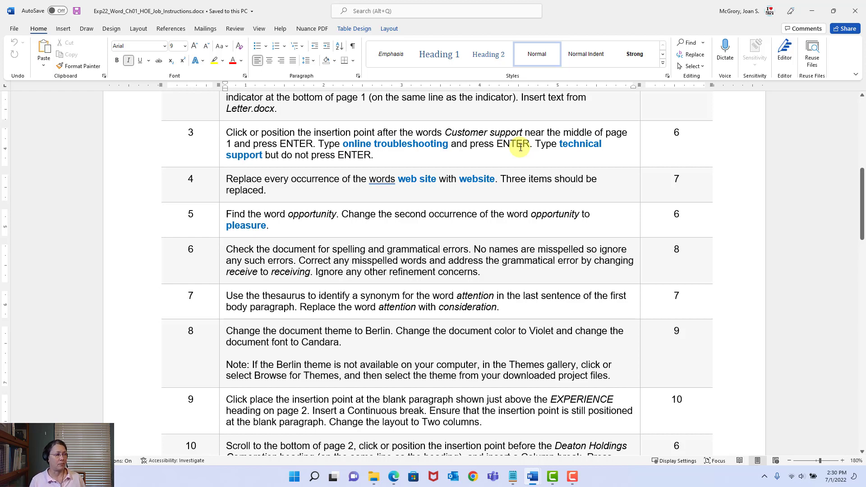
# Step: Return to the student job document and search for "customer" to locate the Customer support line in the letter
pyautogui.click(811, 16)
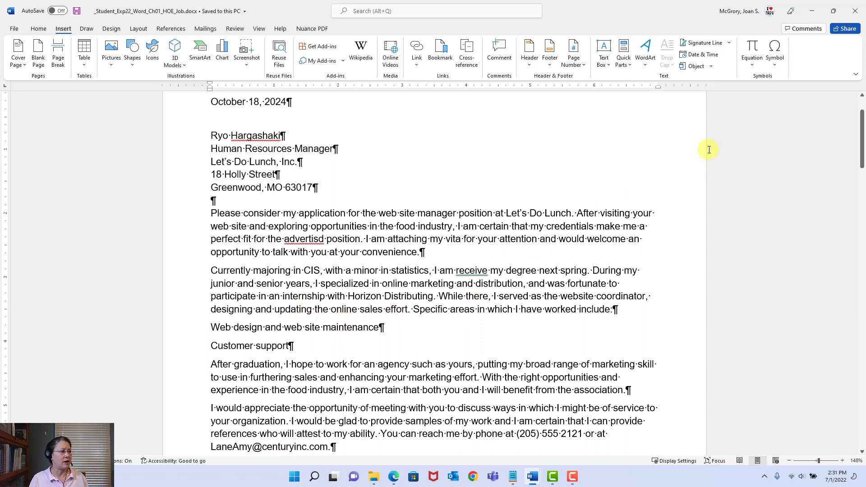
pyautogui.click(42, 32)
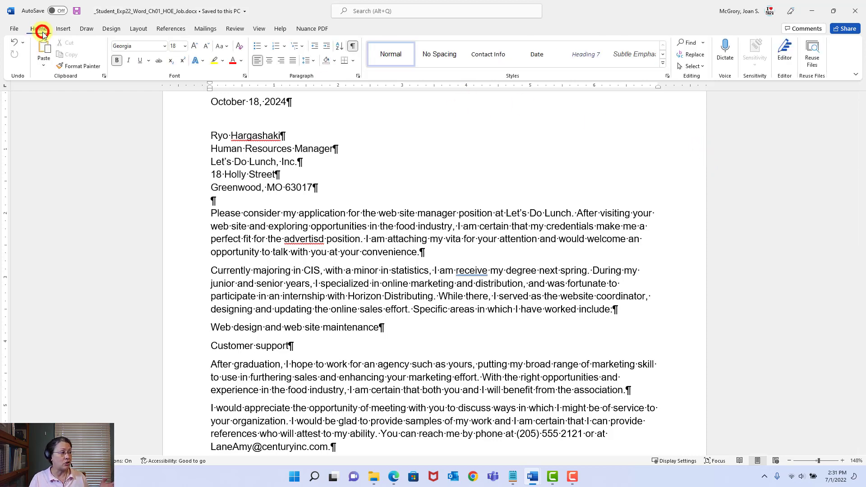
pyautogui.click(689, 43)
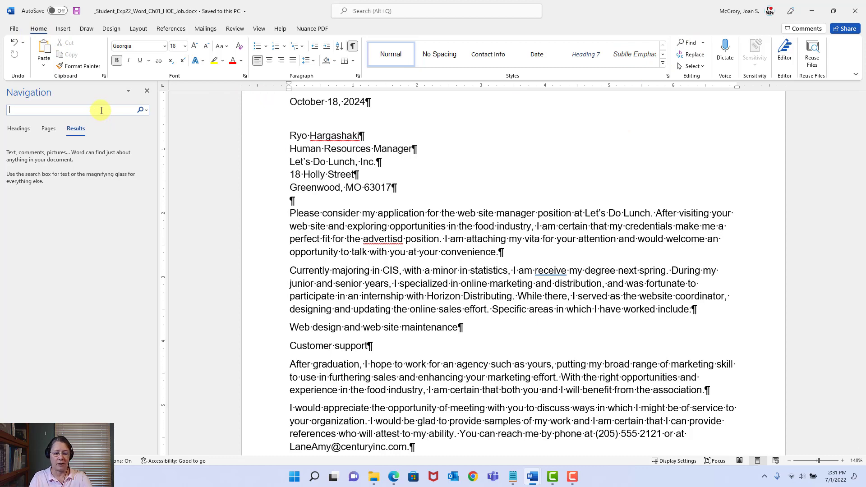
pyautogui.write('customer')
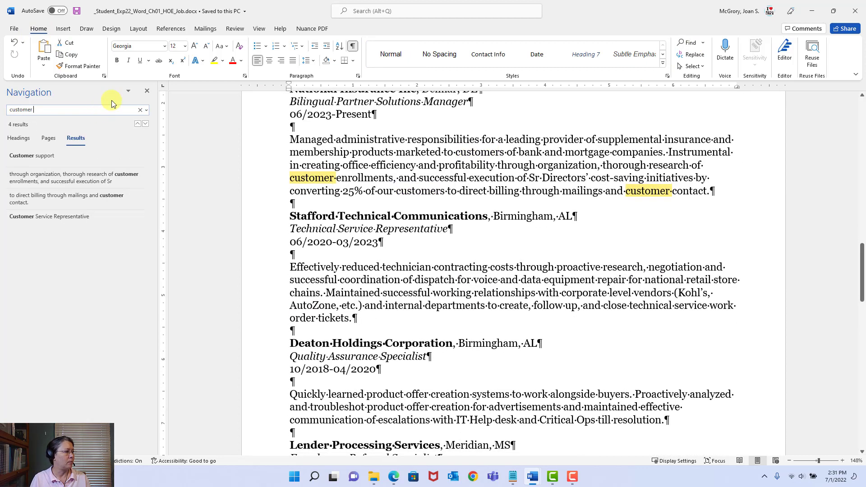
pyautogui.press('BackSpace')
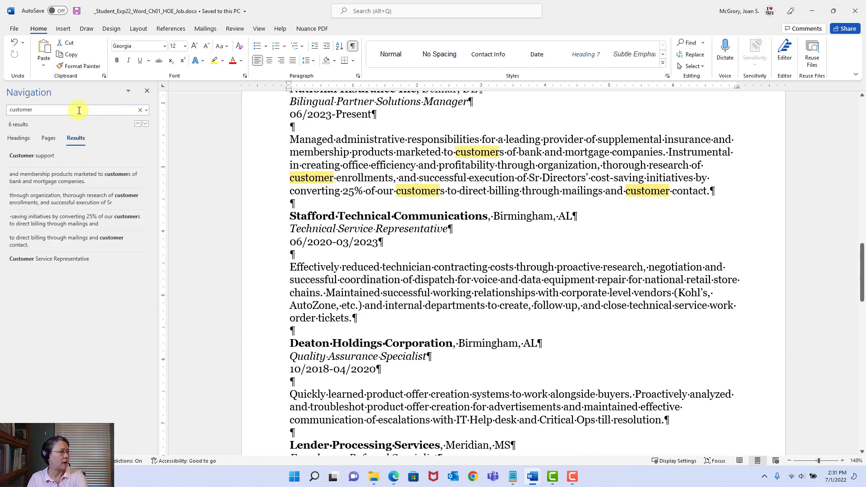
pyautogui.click(81, 176)
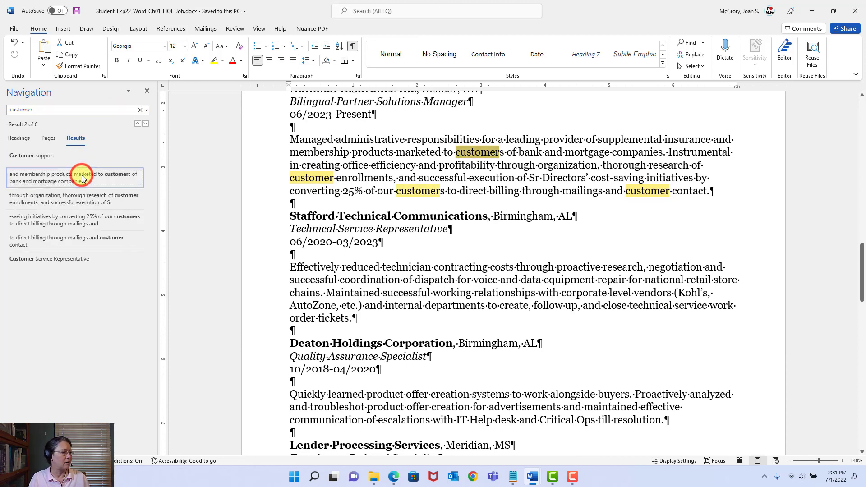
pyautogui.scroll(6, 354, 212)
pyautogui.scroll(10, 354, 212)
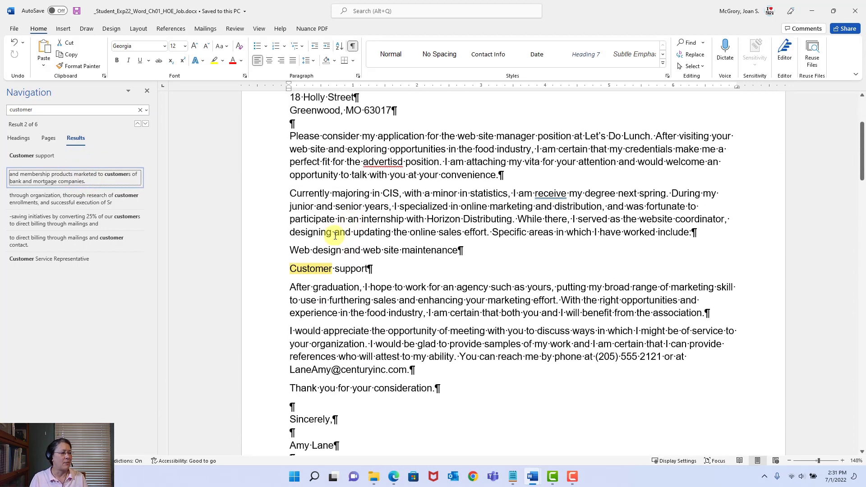
pyautogui.tripleClick(320, 269)
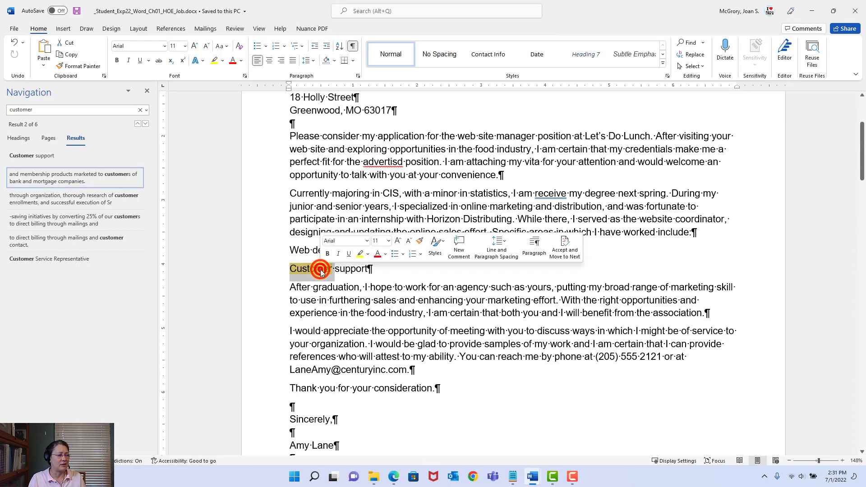
pyautogui.click(147, 93)
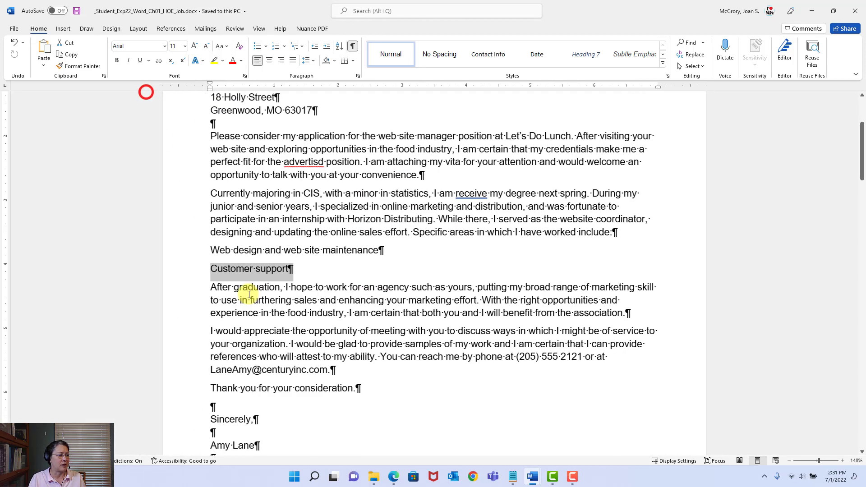
# Step: Add the line "Online troubleshooting" as a new paragraph directly after the Customer support line in the letter
pyautogui.click(309, 277)
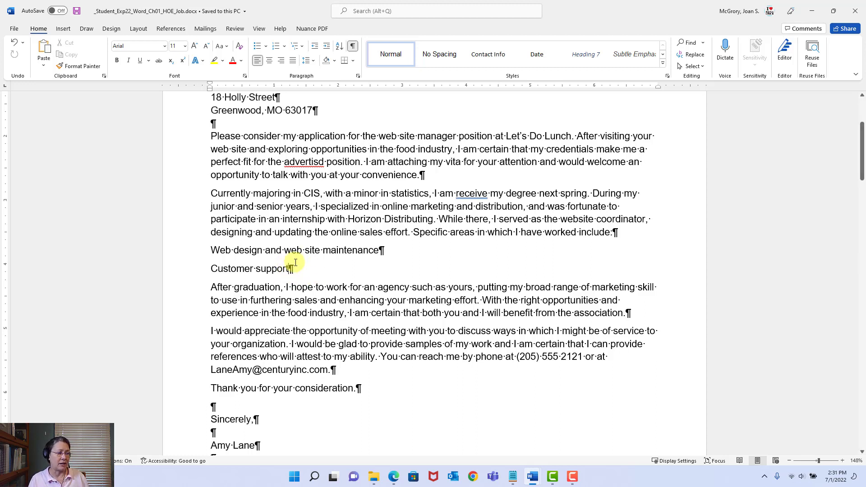
pyautogui.click(450, 263)
pyautogui.press('Return')
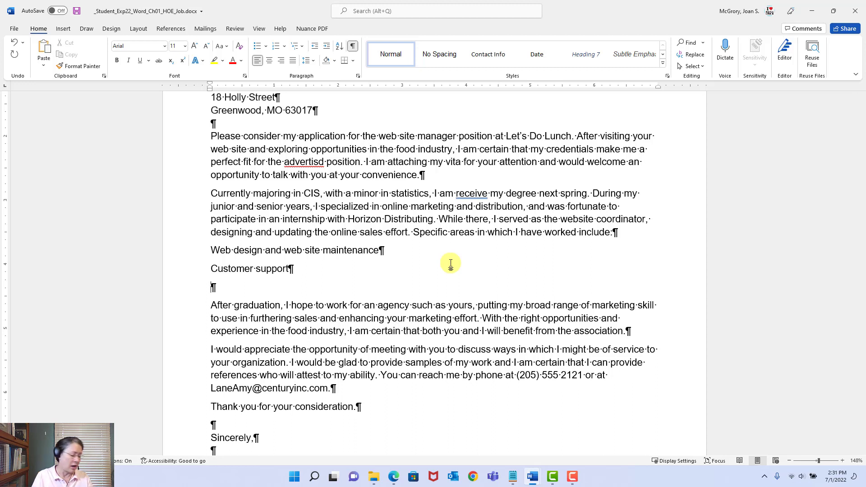
pyautogui.write('onlin')
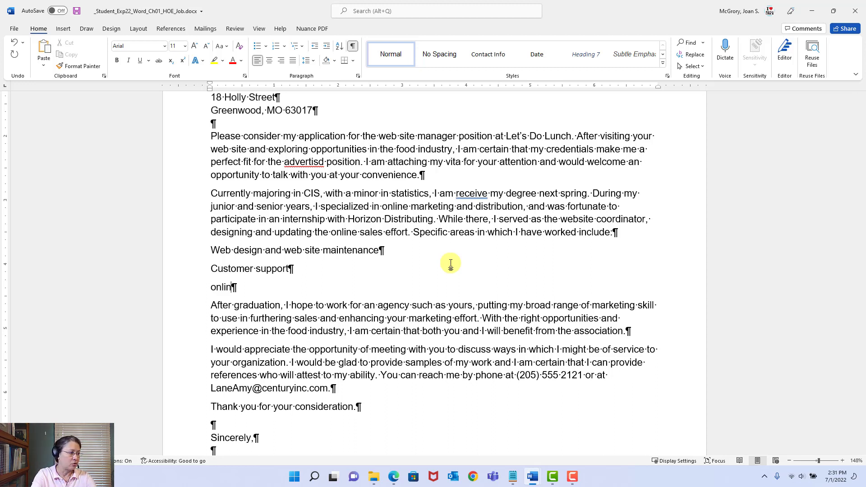
pyautogui.write('e trou')
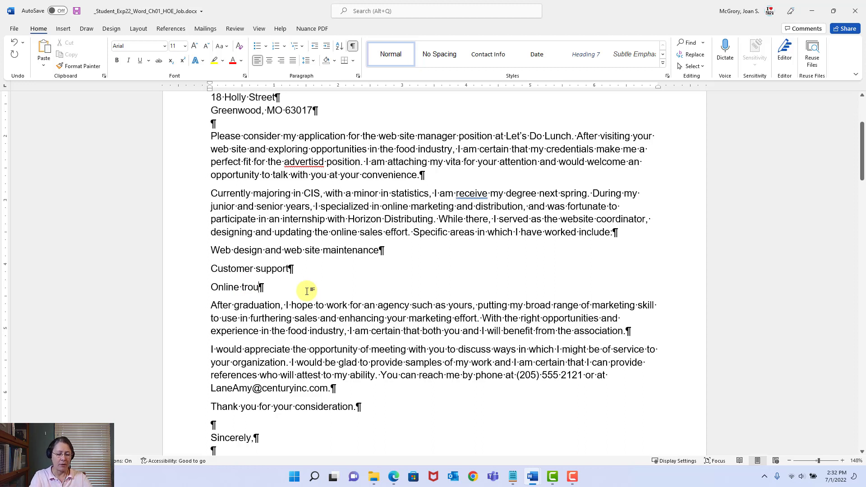
pyautogui.write('le')
pyautogui.press('BackSpace')
pyautogui.press('BackSpace')
pyautogui.press('BackSpace')
pyautogui.press('BackSpace')
pyautogui.press('BackSpace')
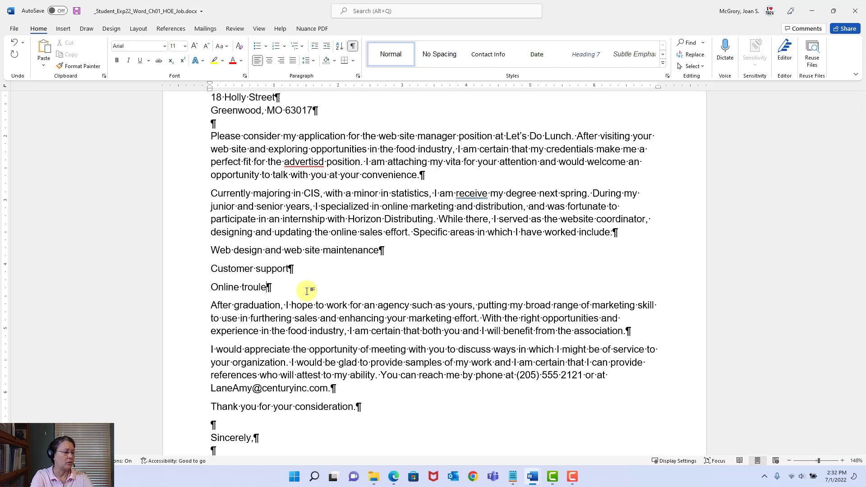
pyautogui.write('bleshooting')
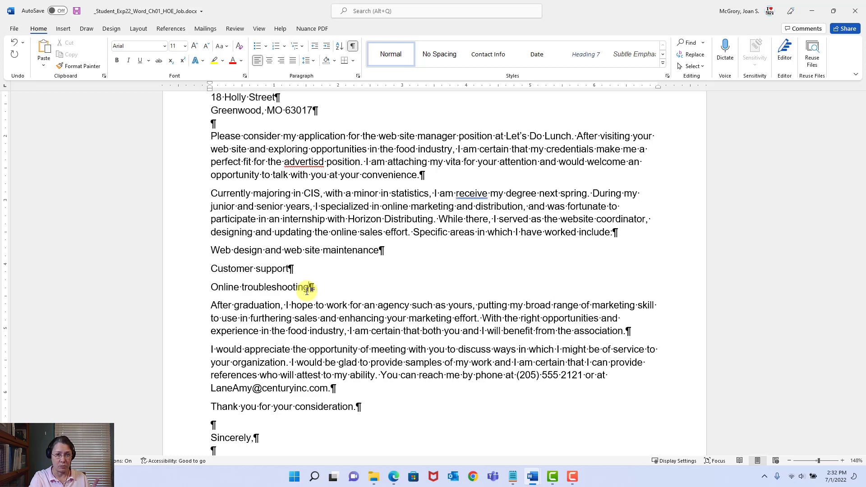
# Step: Add the line "Technical support" below Online troubleshooting, without a further paragraph after it, and save the document
pyautogui.press('Return')
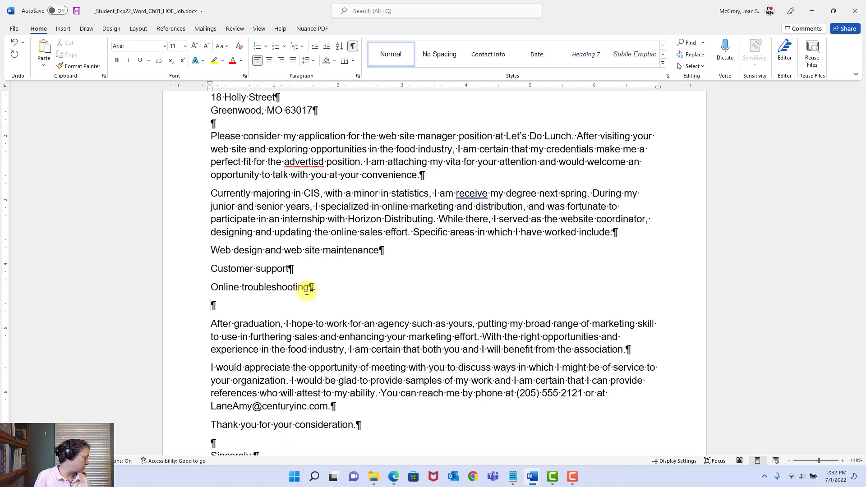
pyautogui.write('tech')
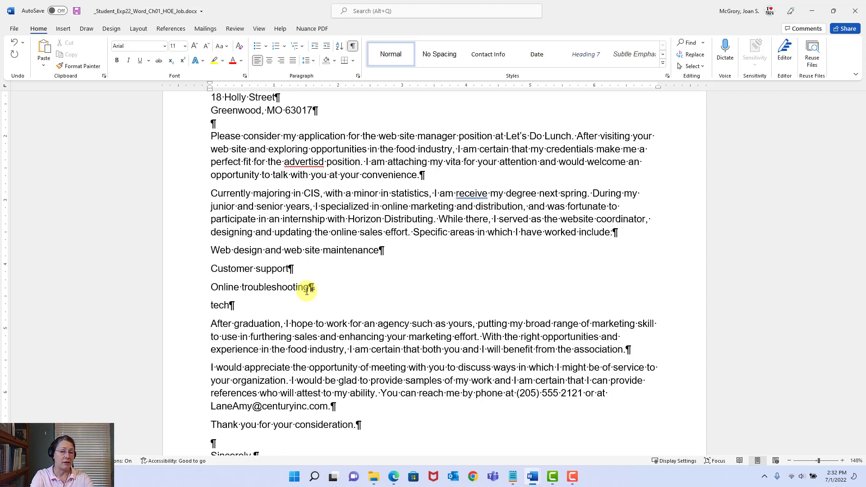
pyautogui.write('nica')
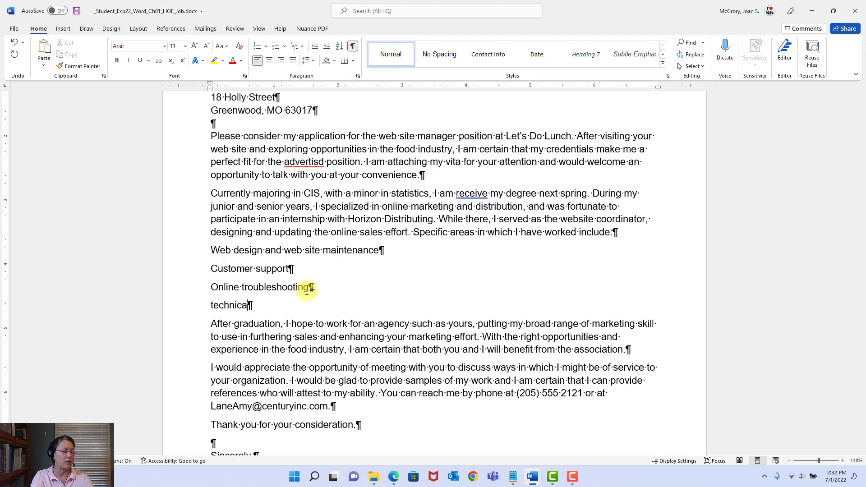
pyautogui.write('l')
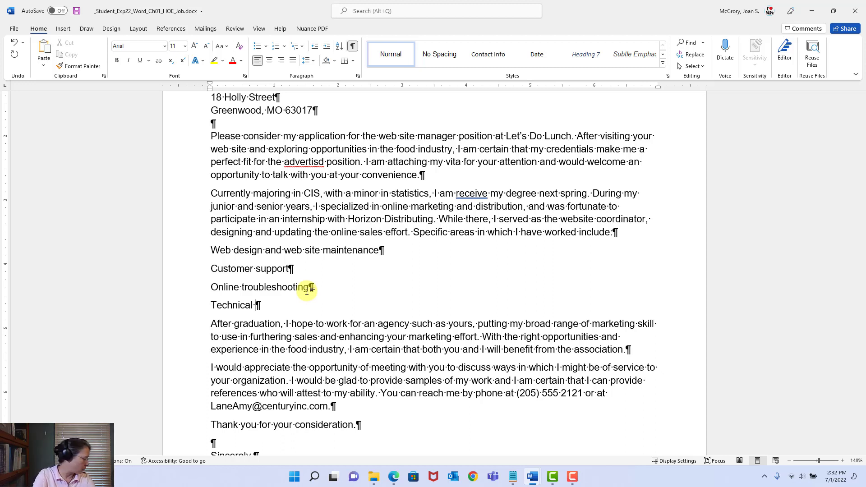
pyautogui.write('support')
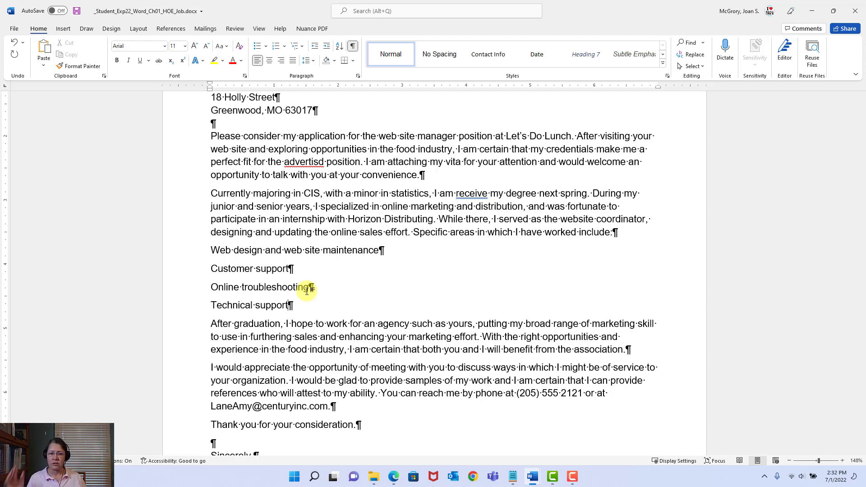
pyautogui.click(76, 12)
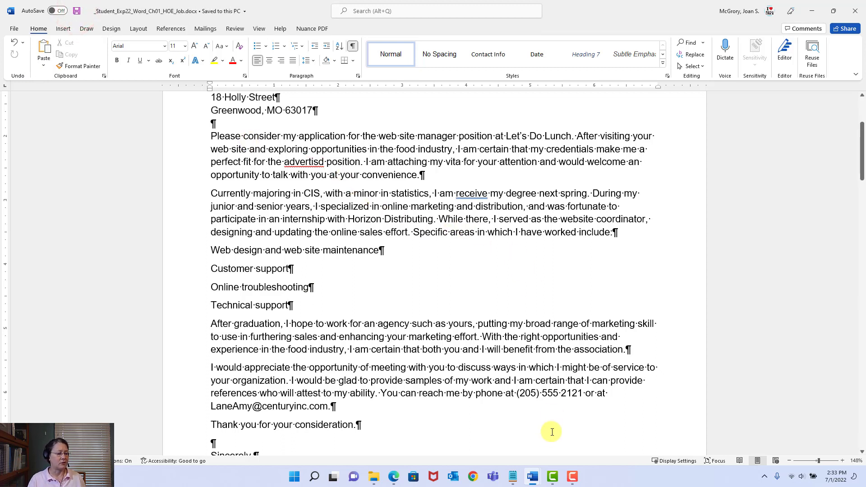
# Step: Switch to the instructions document, read step 4 about replacing web site, and return to the student job document
pyautogui.click(533, 478)
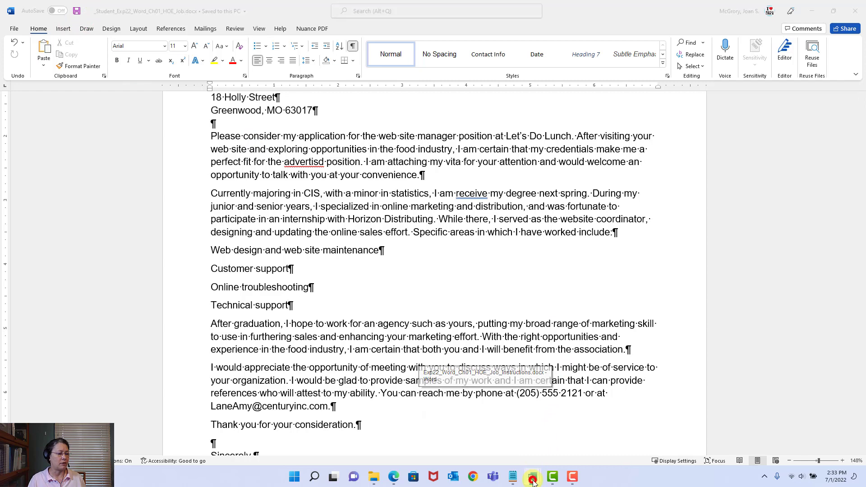
pyautogui.click(495, 432)
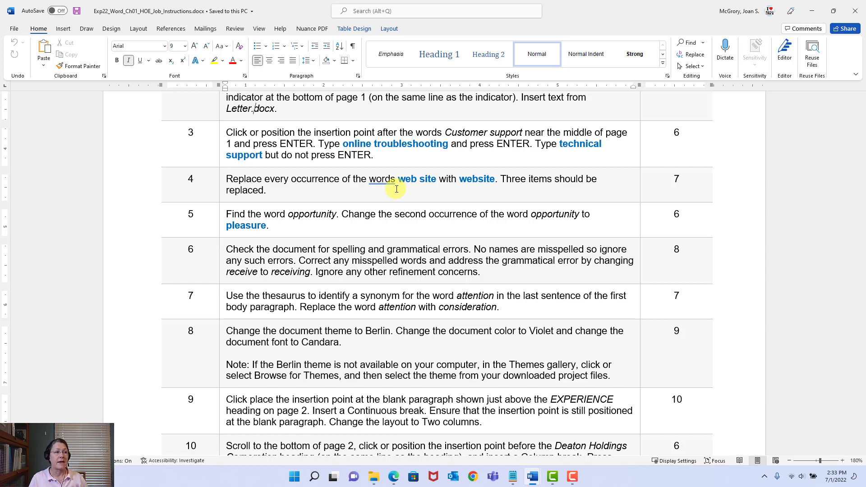
pyautogui.click(811, 14)
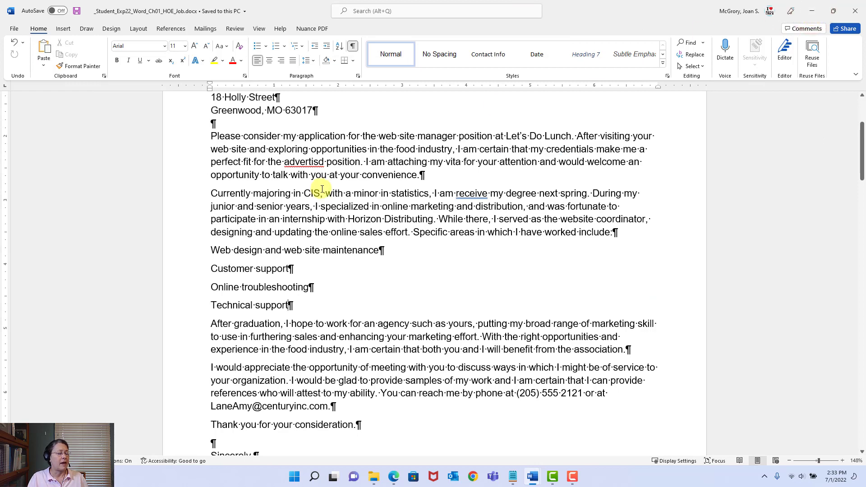
# Step: Starting from the recipient's name at the letter's top, replace every occurrence of "web site" with "website" and save the document
pyautogui.scroll(1, 318, 193)
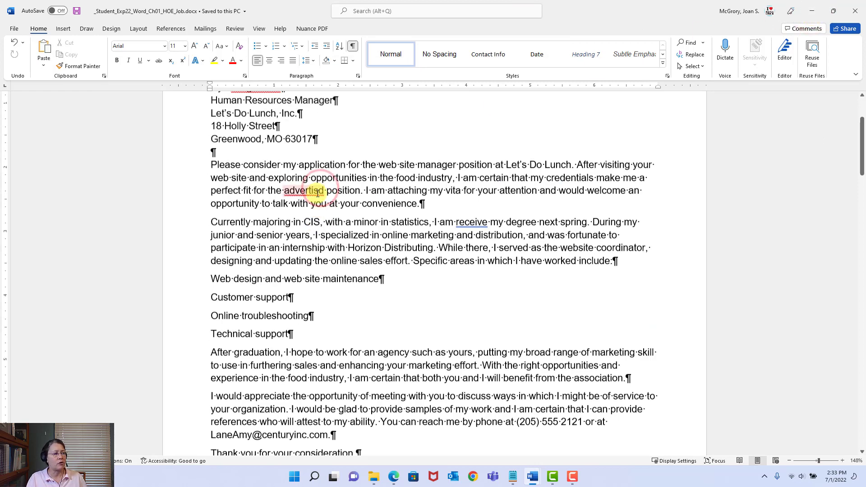
pyautogui.scroll(1, 311, 193)
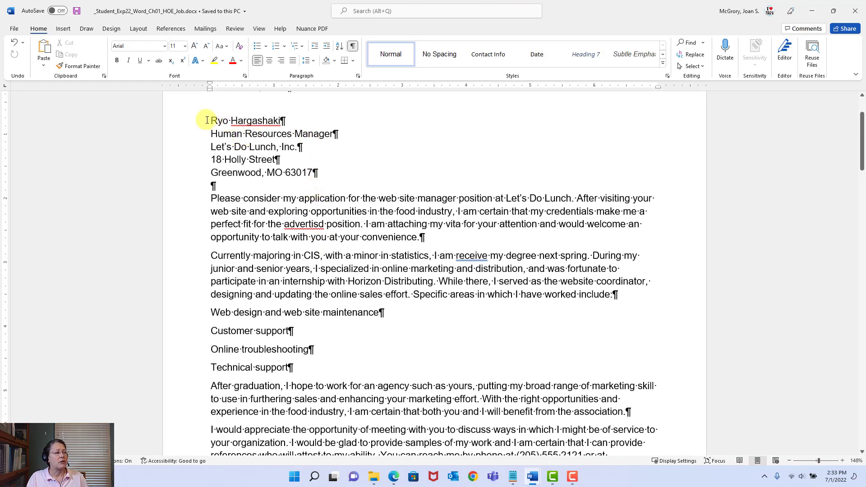
pyautogui.click(207, 120)
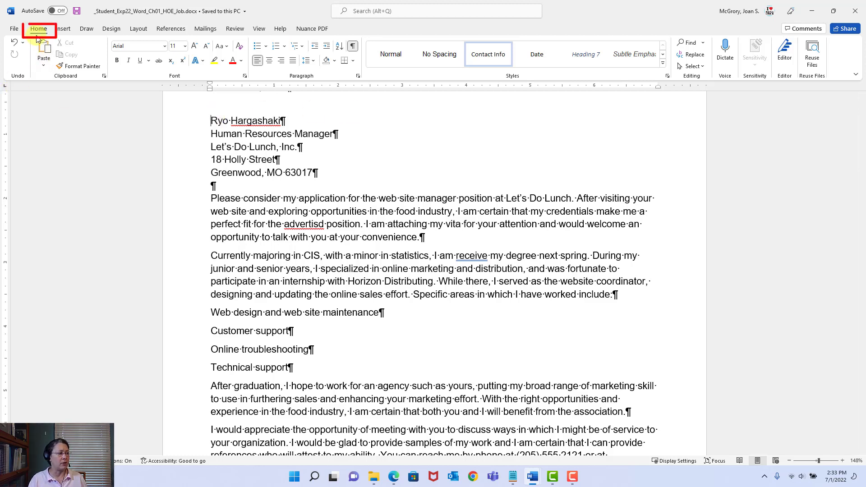
pyautogui.click(695, 56)
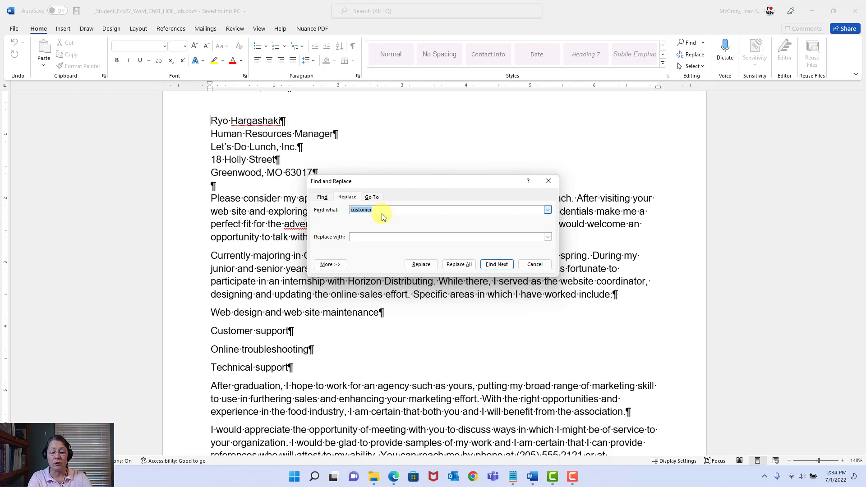
pyautogui.write('web site')
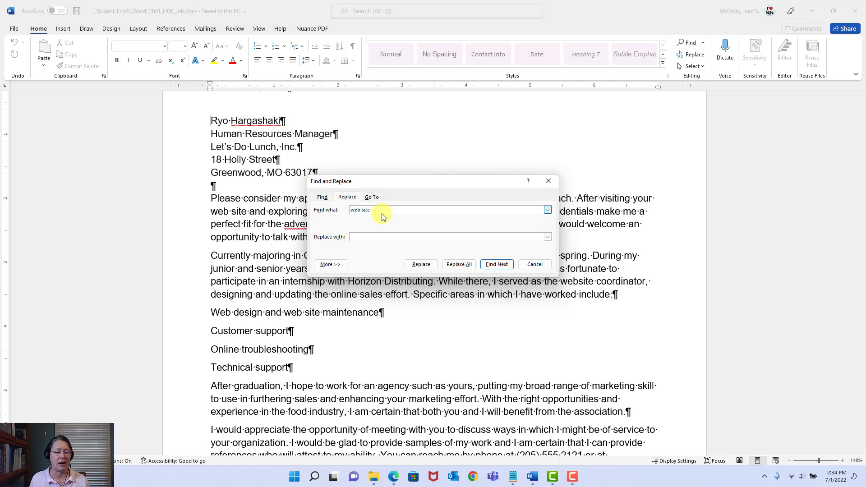
pyautogui.click(370, 237)
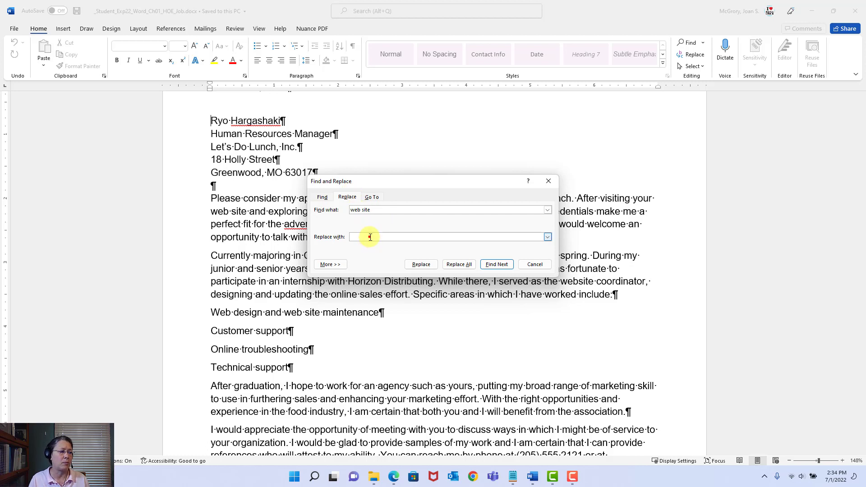
pyautogui.write('web')
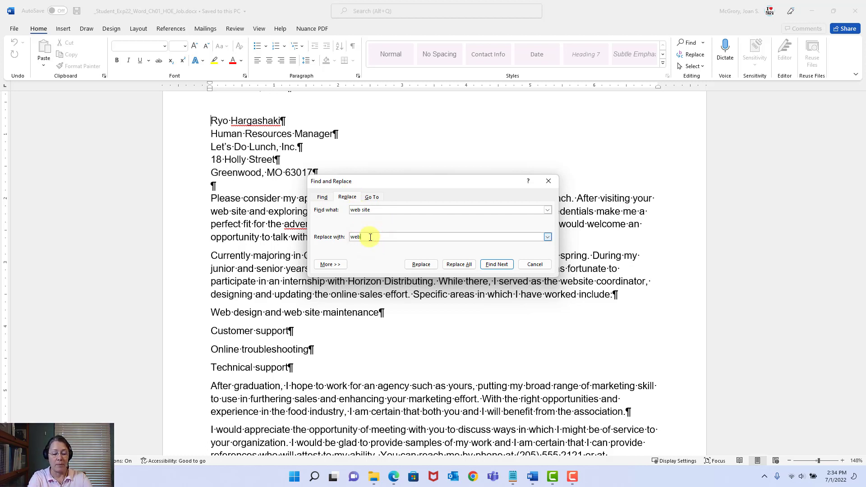
pyautogui.write('site')
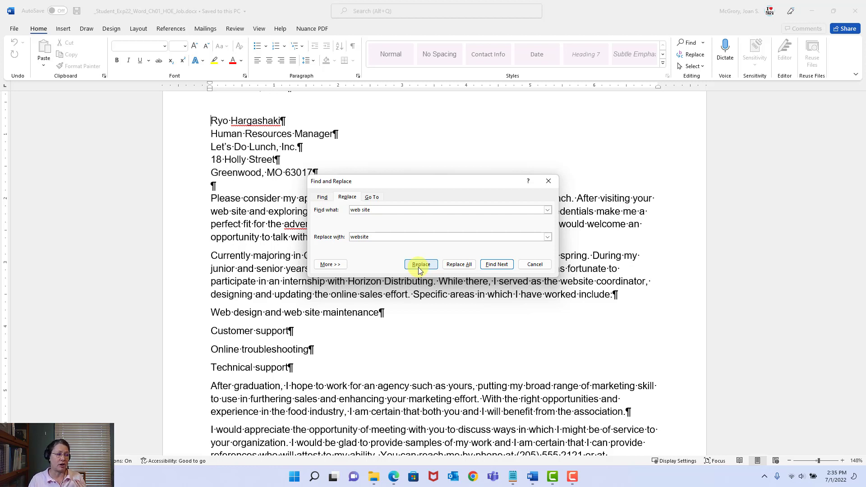
pyautogui.click(457, 267)
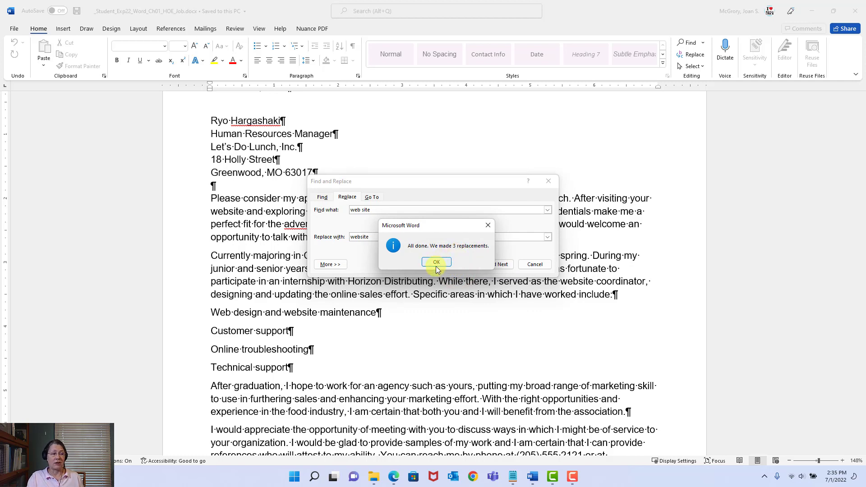
pyautogui.click(440, 263)
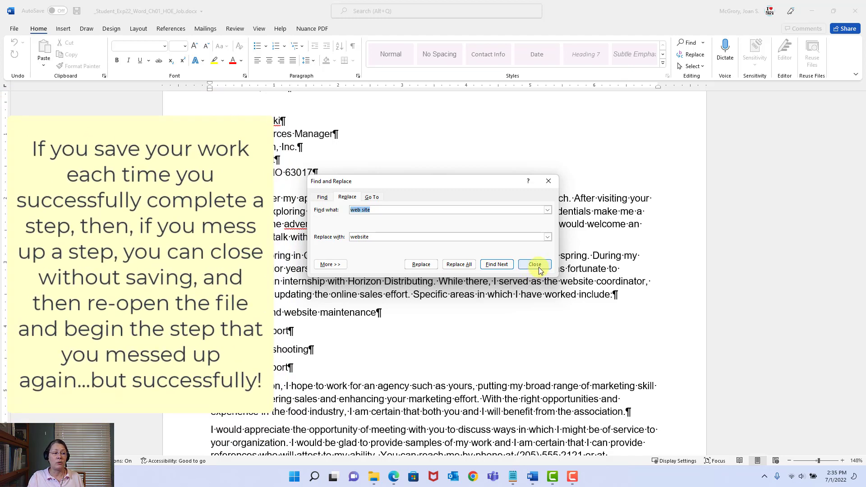
pyautogui.click(534, 269)
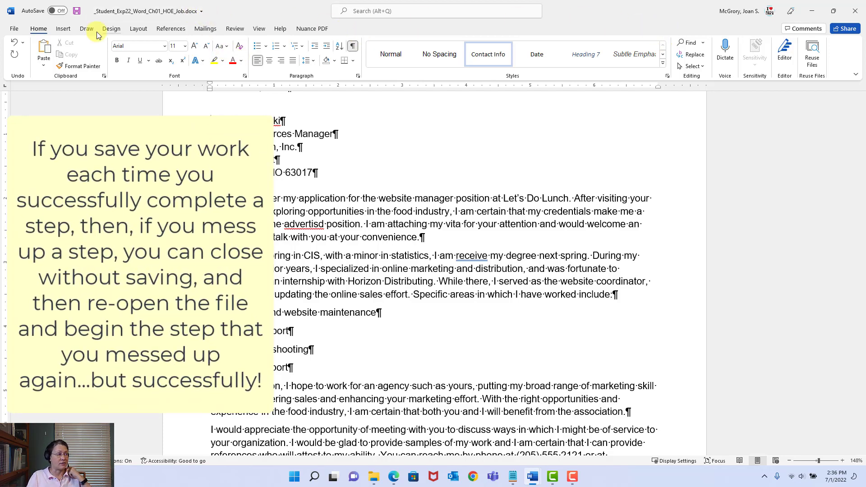
pyautogui.click(77, 11)
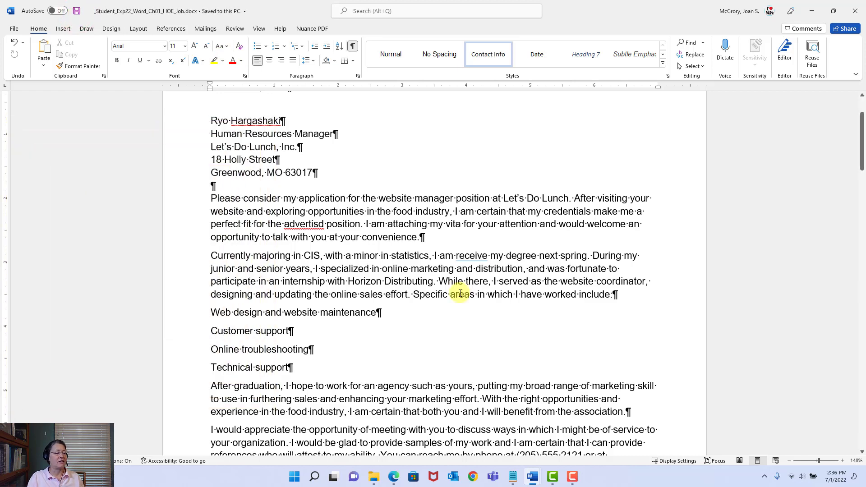
# Step: Read step 5 about the word opportunity in the instructions document and return to the student job document
pyautogui.moveTo(532, 478)
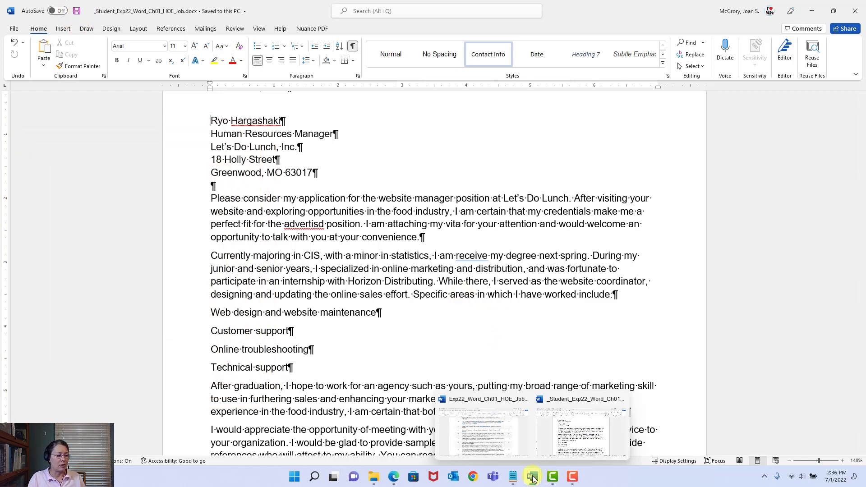
pyautogui.click(496, 444)
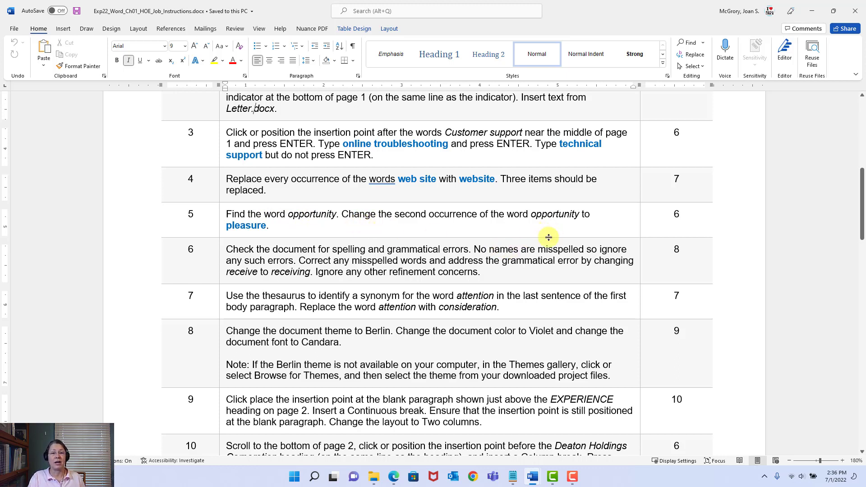
pyautogui.click(810, 11)
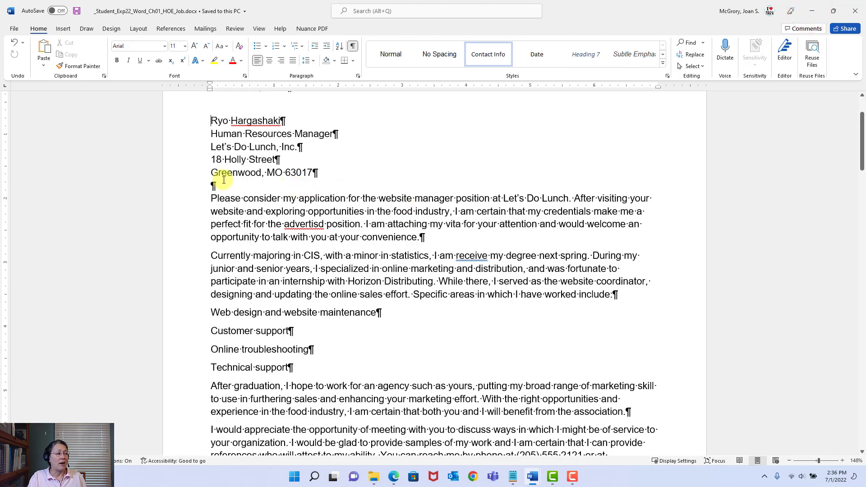
# Step: Find "opportunity" from the recipient's name onward, leave the first occurrence, and replace only the second occurrence with "pleasure"
pyautogui.doubleClick(278, 121)
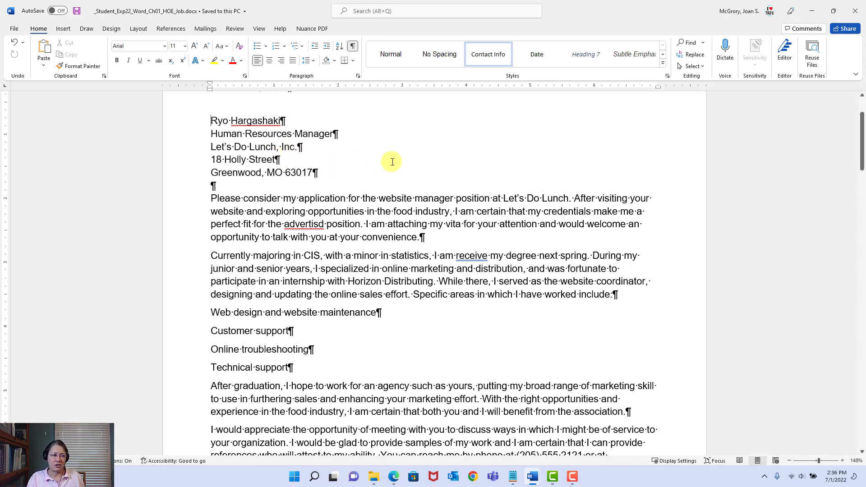
pyautogui.click(695, 57)
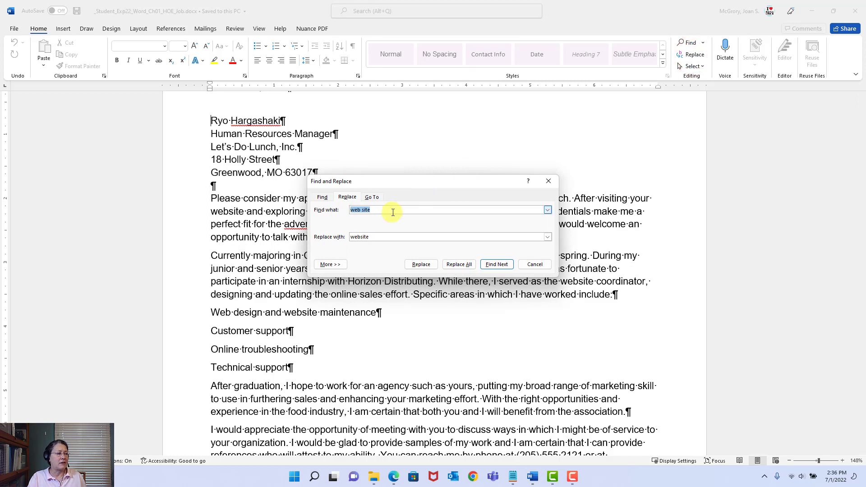
pyautogui.write('opportunity')
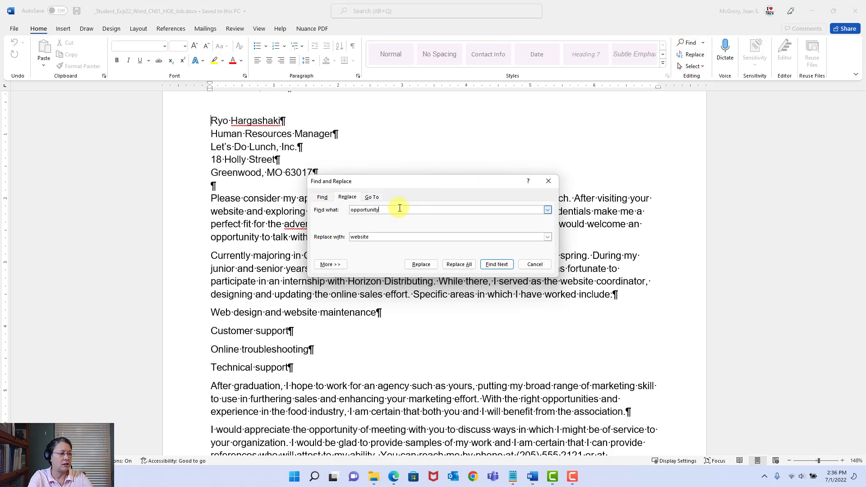
pyautogui.press('Tab')
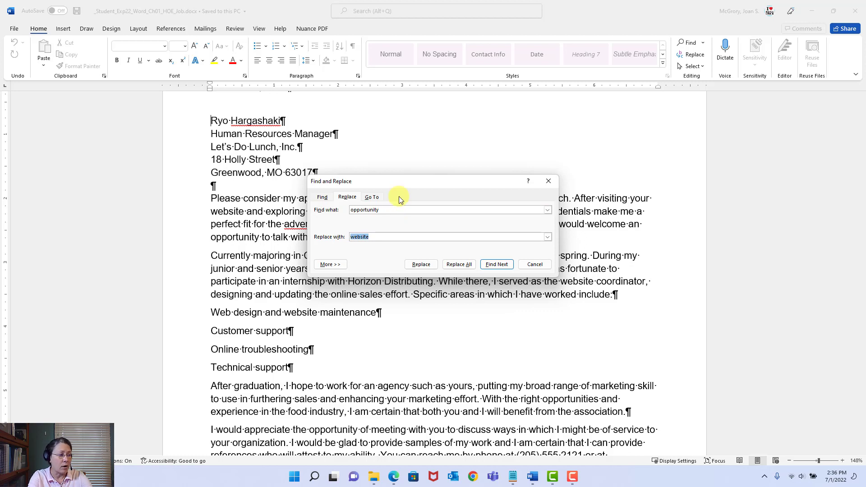
pyautogui.write('pleasure')
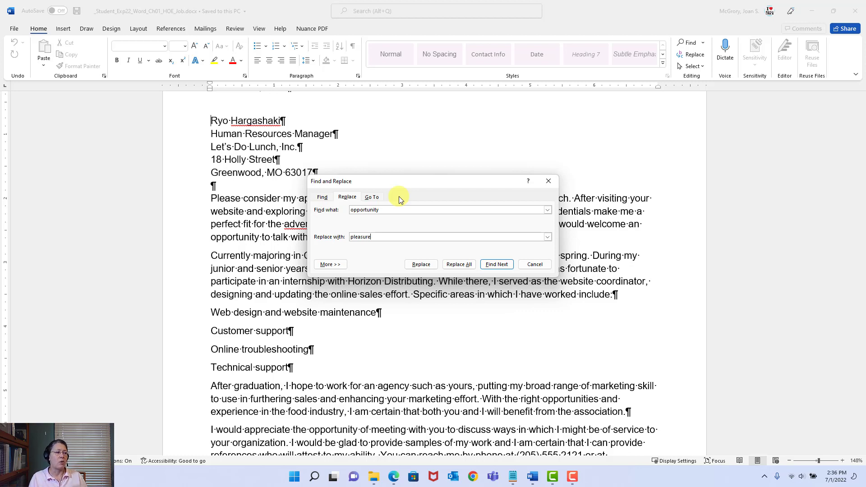
pyautogui.click(497, 264)
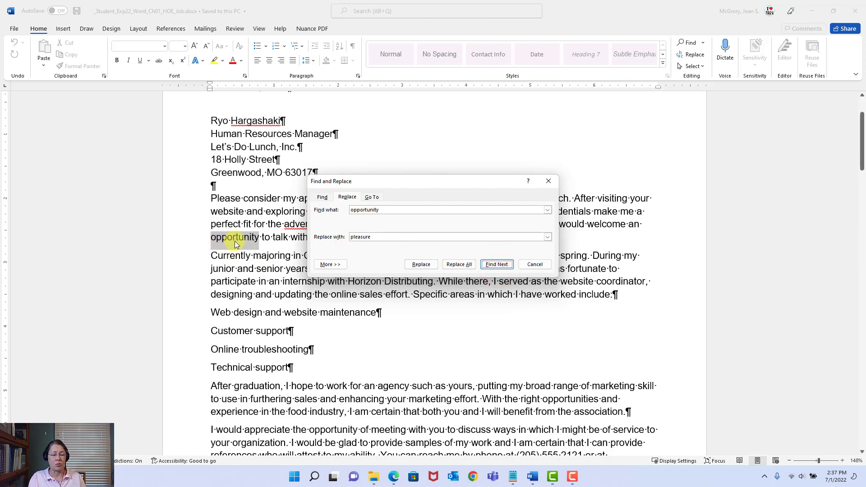
pyautogui.click(499, 266)
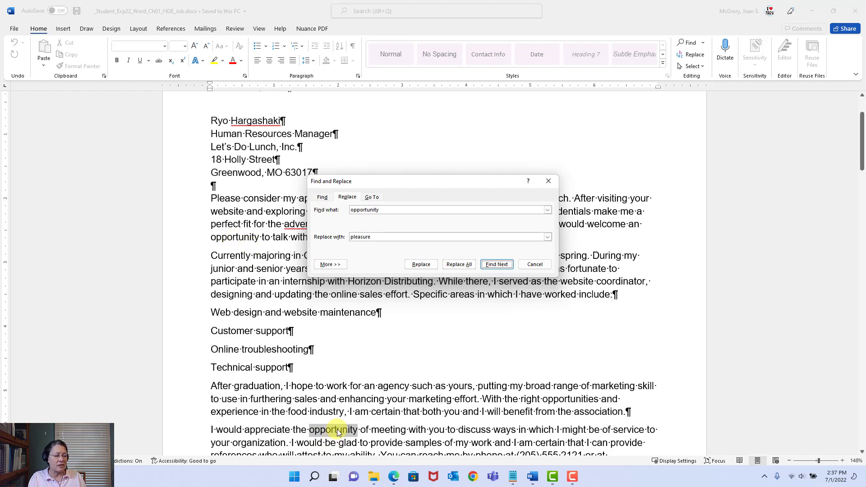
pyautogui.click(428, 270)
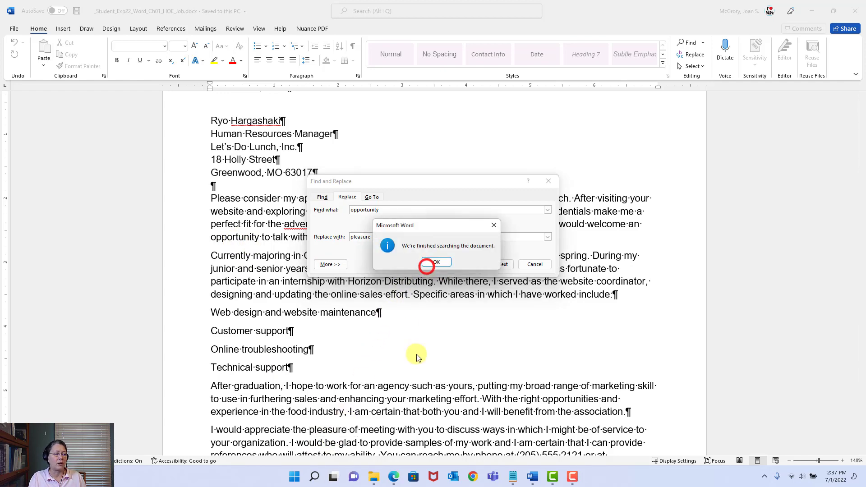
pyautogui.click(434, 263)
pyautogui.click(537, 264)
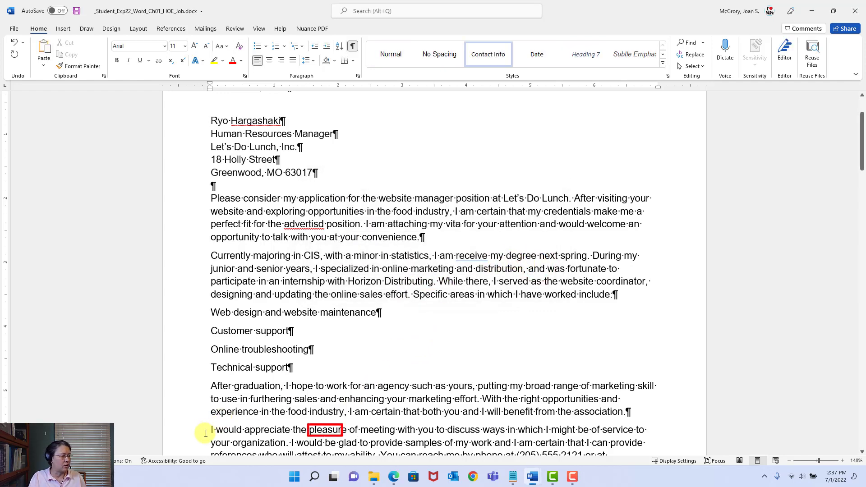
# Step: Check the replaced word "pleasure" in the paragraph about meeting the employer and save the document
pyautogui.moveTo(309, 431); pyautogui.dragTo(373, 429)
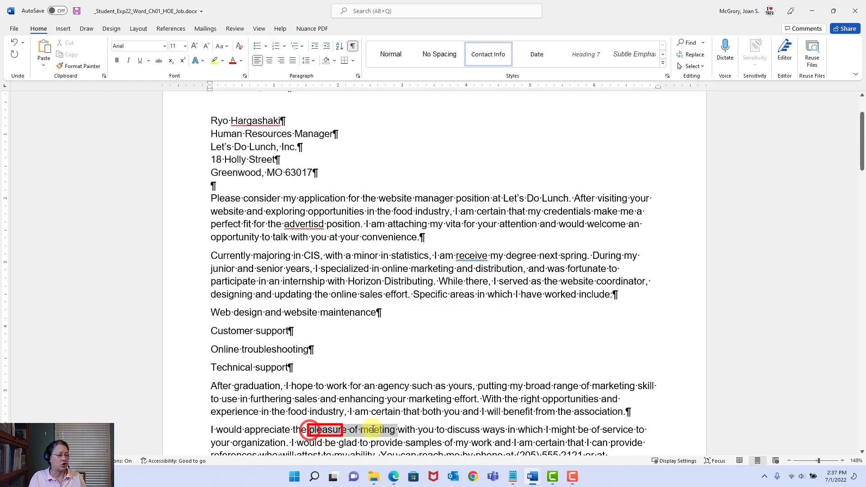
pyautogui.click(341, 436)
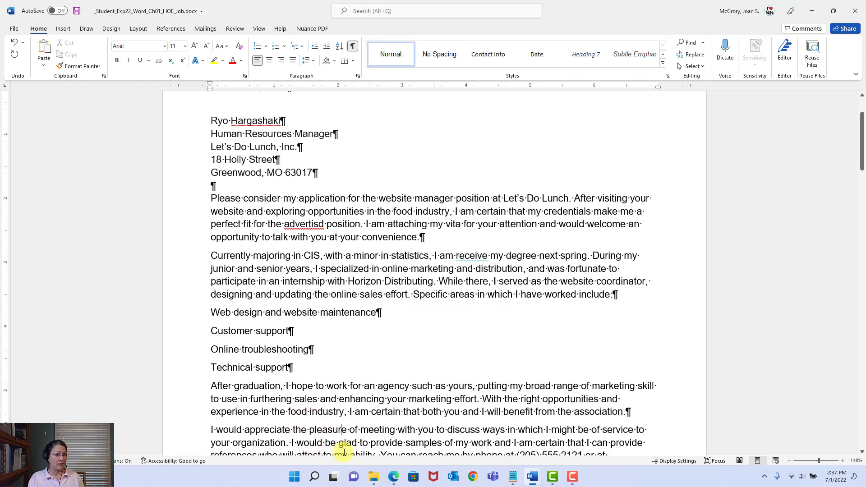
pyautogui.click(77, 11)
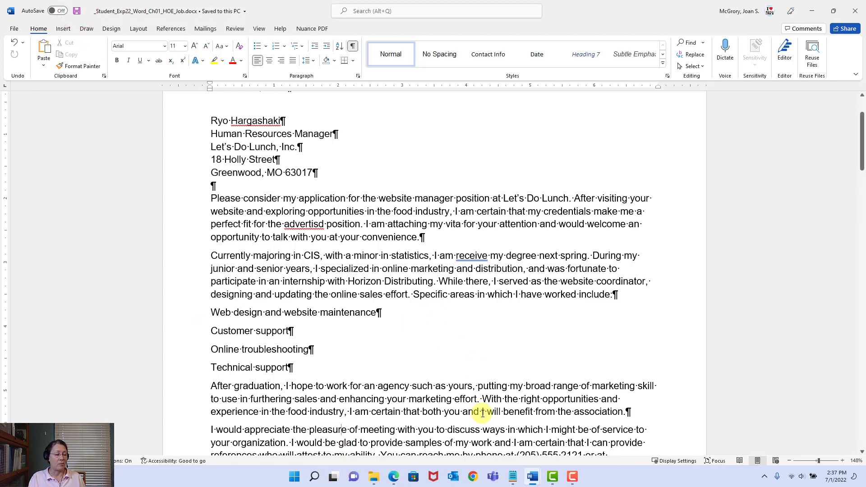
# Step: Switch to the instructions document, read step 6 about spelling and grammatical errors, and return to the student job document
pyautogui.moveTo(533, 476)
pyautogui.click(497, 447)
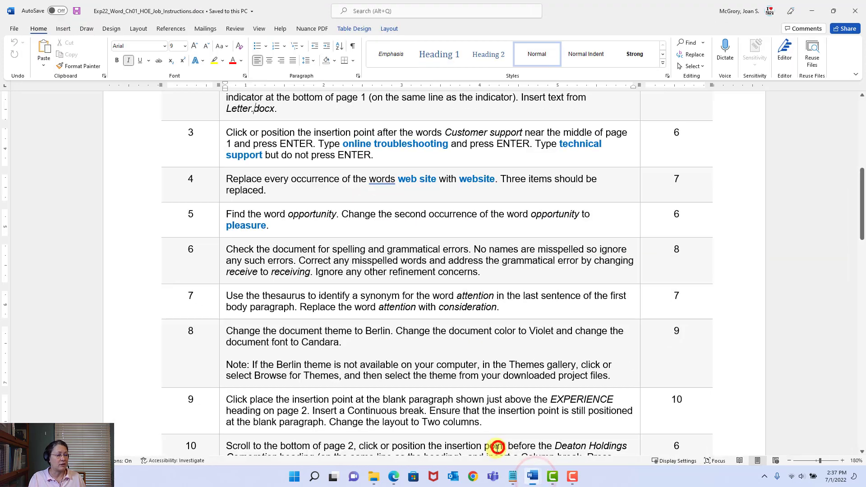
pyautogui.click(244, 260)
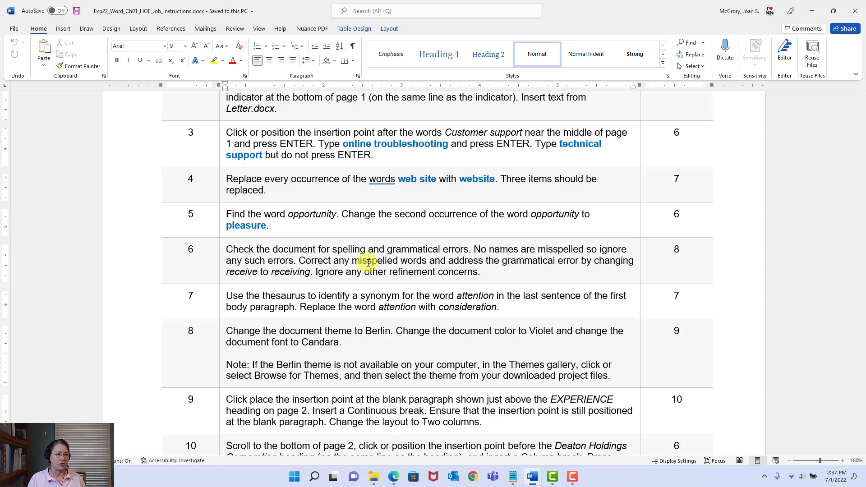
pyautogui.click(77, 11)
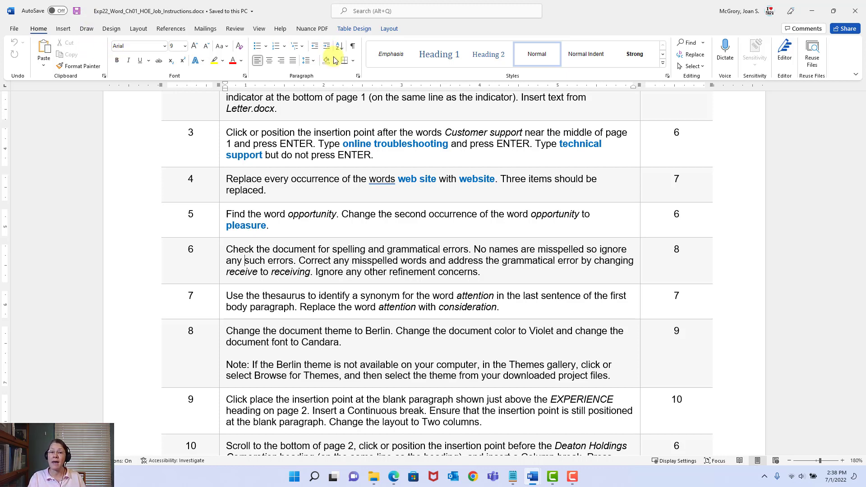
pyautogui.click(814, 12)
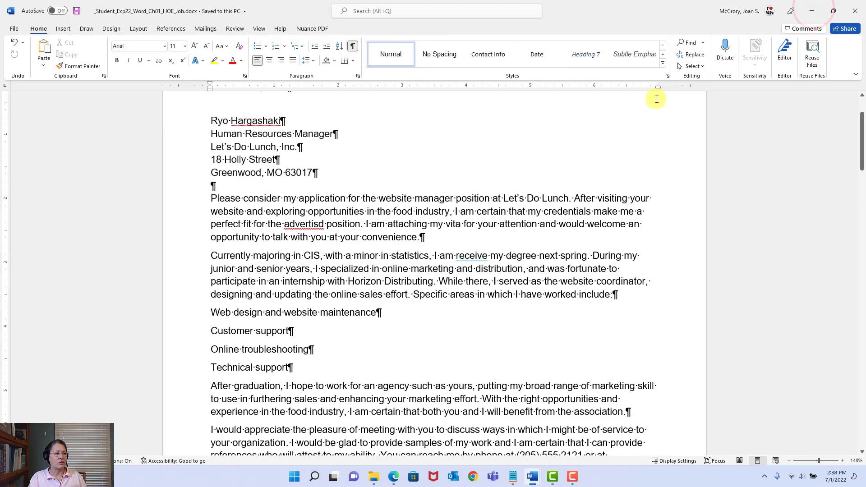
# Step: Place the insertion point before the letter's date and start the Editor's spelling and grammar check
pyautogui.doubleClick(253, 123)
pyautogui.click(253, 124)
pyautogui.scroll(2, 221, 160)
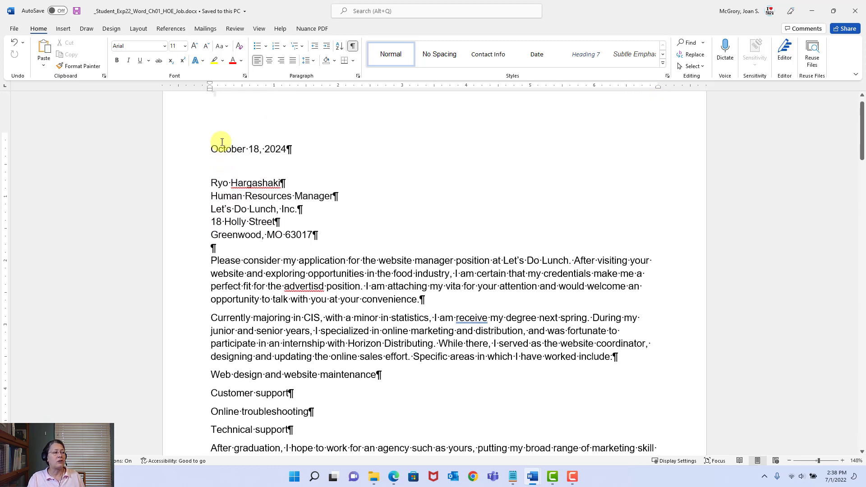
pyautogui.click(209, 146)
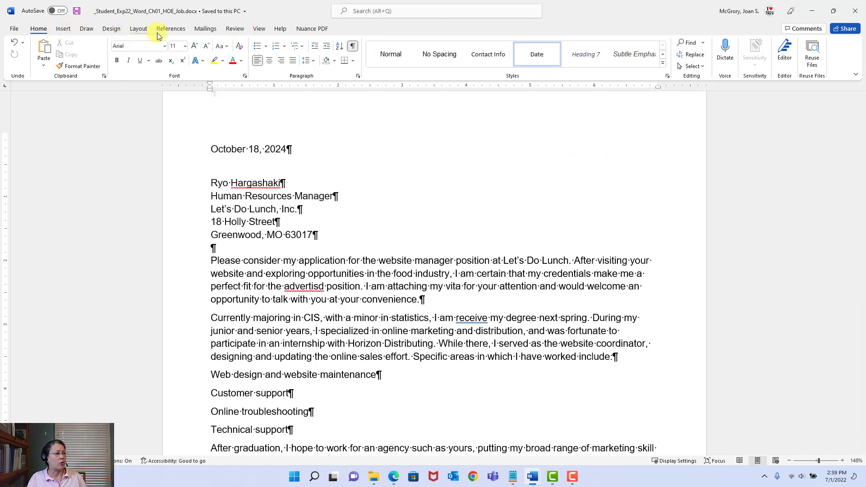
pyautogui.click(235, 29)
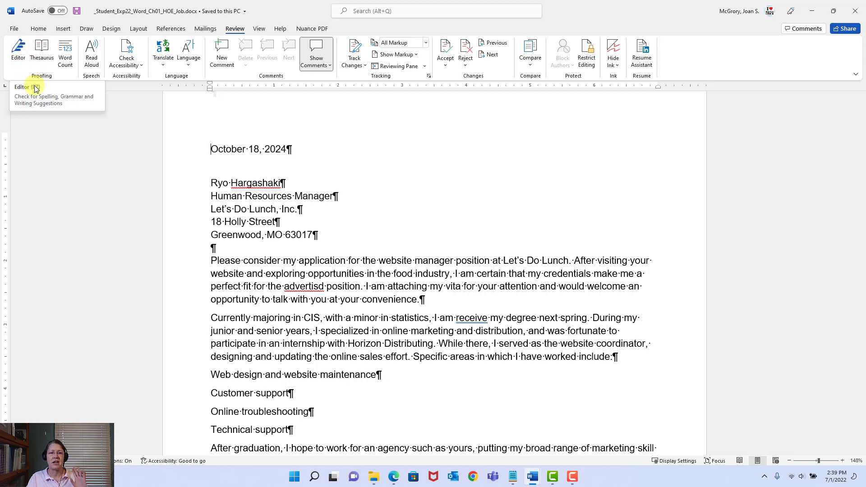
pyautogui.click(21, 57)
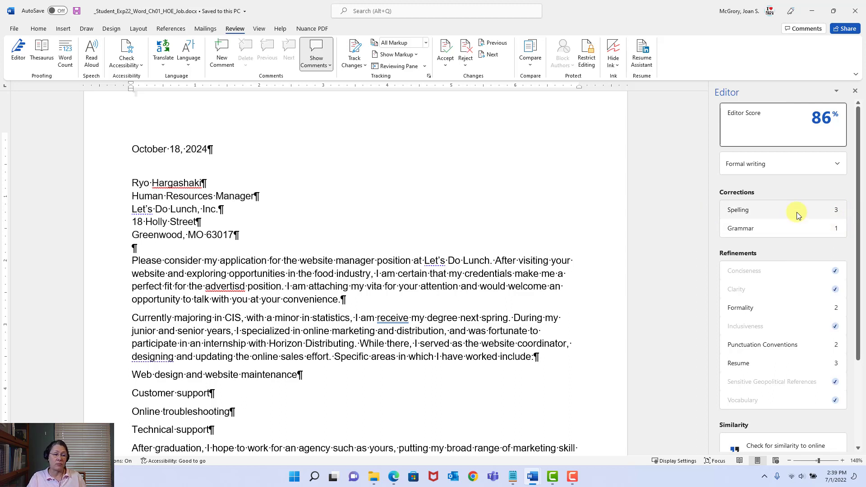
# Step: Resolve the spelling issues by ignoring the recipient's surname once, correcting "advertisd" to "advertised" and ignoring all flags on the LinkedIn address name
pyautogui.click(763, 213)
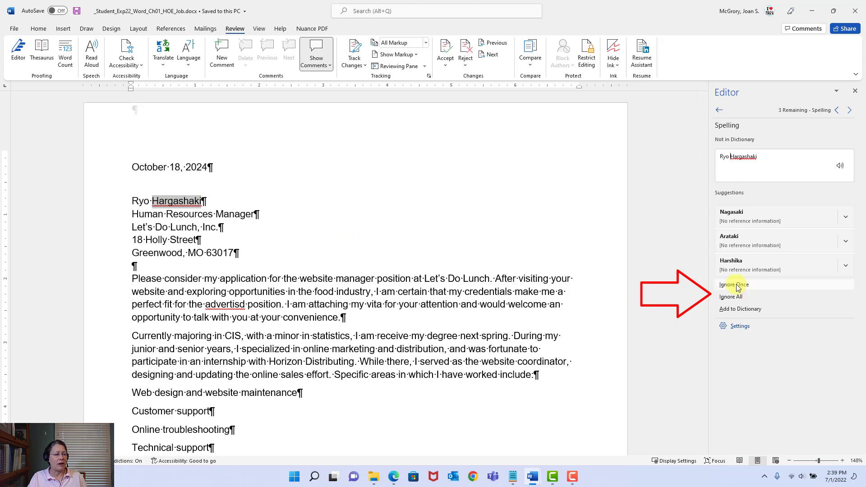
pyautogui.click(735, 284)
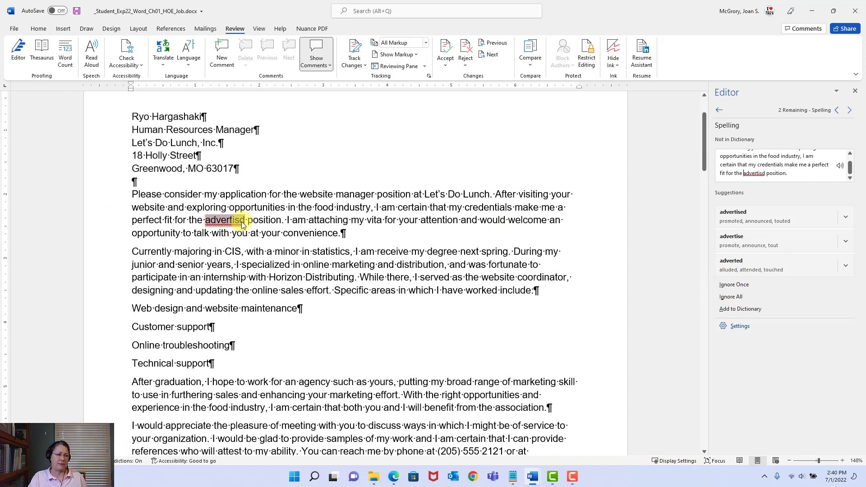
pyautogui.click(735, 216)
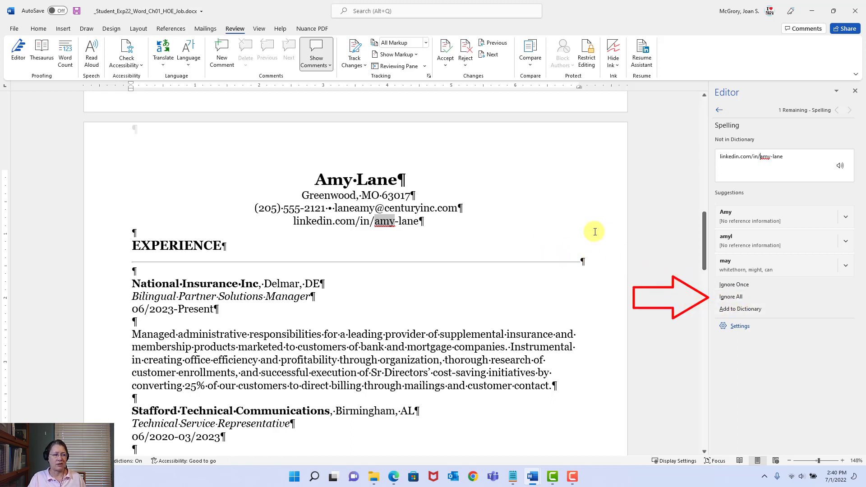
pyautogui.click(754, 298)
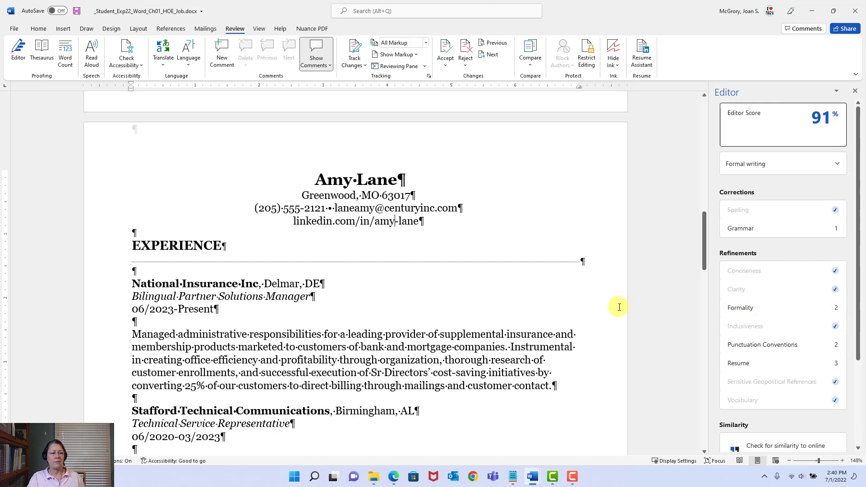
# Step: Correct the grammar issue in the second body paragraph by changing "receive" to "receiving", and save the document
pyautogui.click(764, 229)
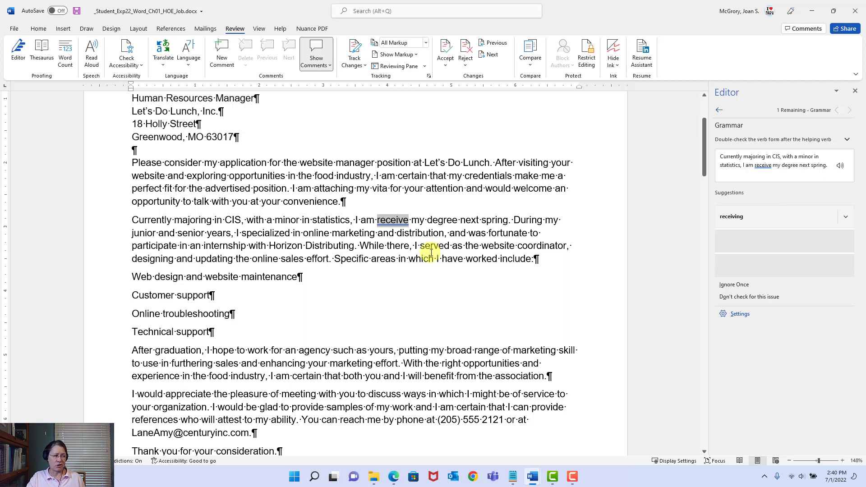
pyautogui.doubleClick(391, 221)
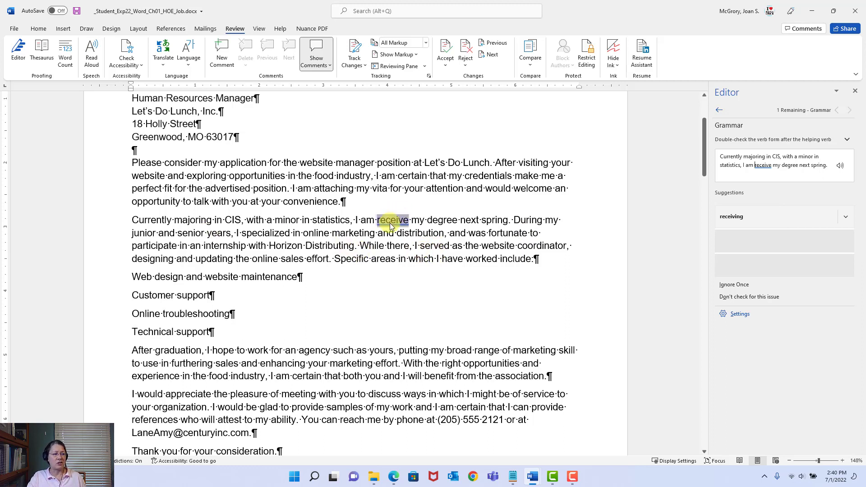
pyautogui.click(337, 224)
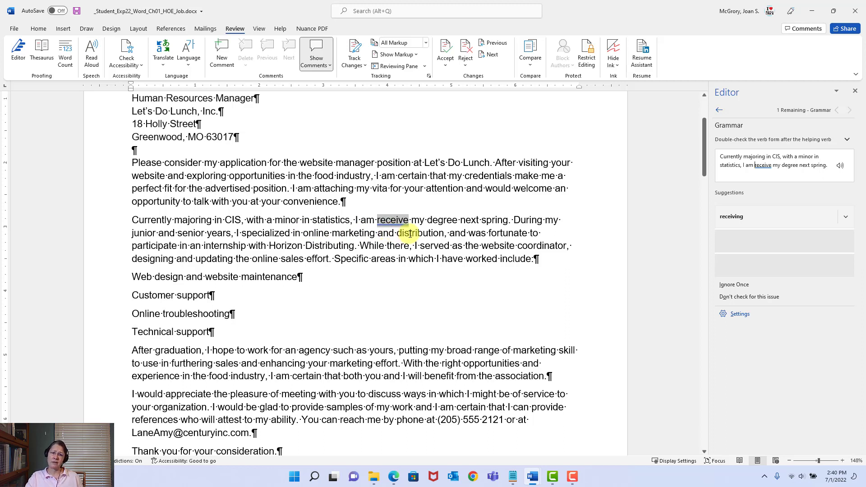
pyautogui.click(759, 224)
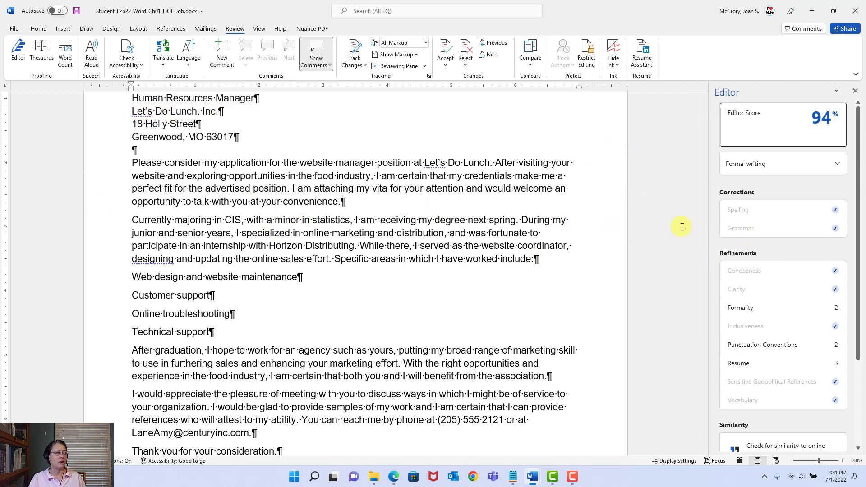
pyautogui.click(76, 13)
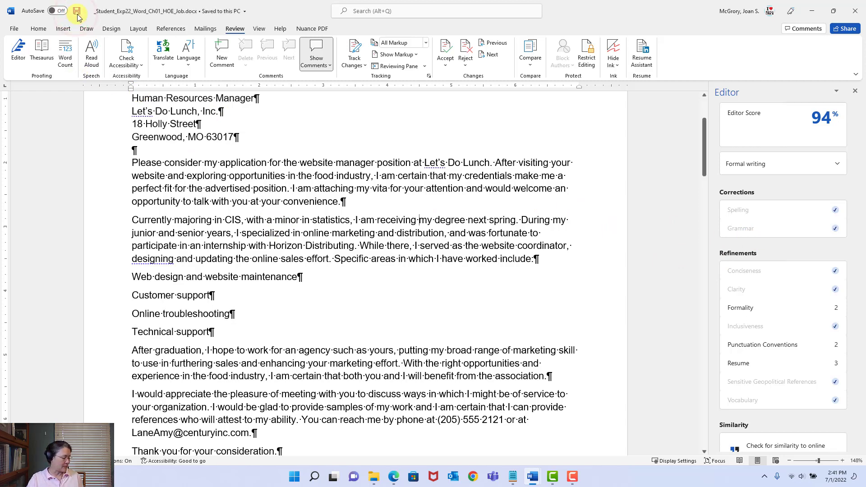
# Step: Switch to the instructions document, read step 7 about a synonym for "attention", and return to the student job document
pyautogui.moveTo(540, 483)
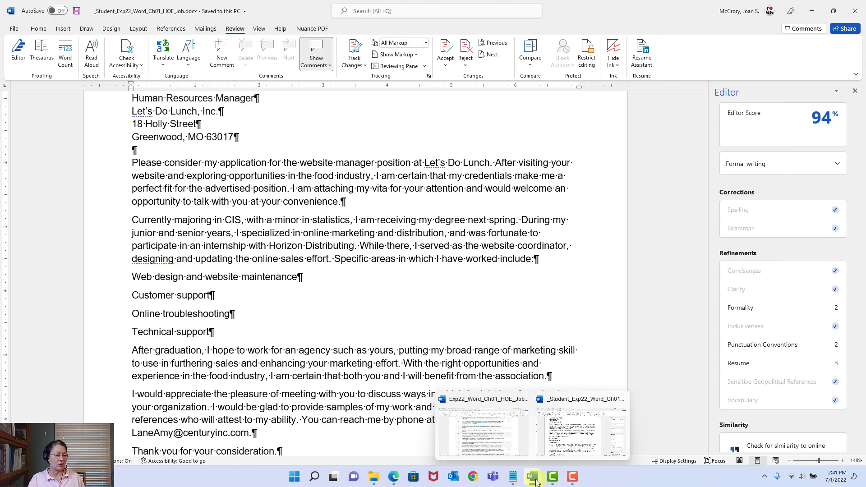
pyautogui.click(499, 450)
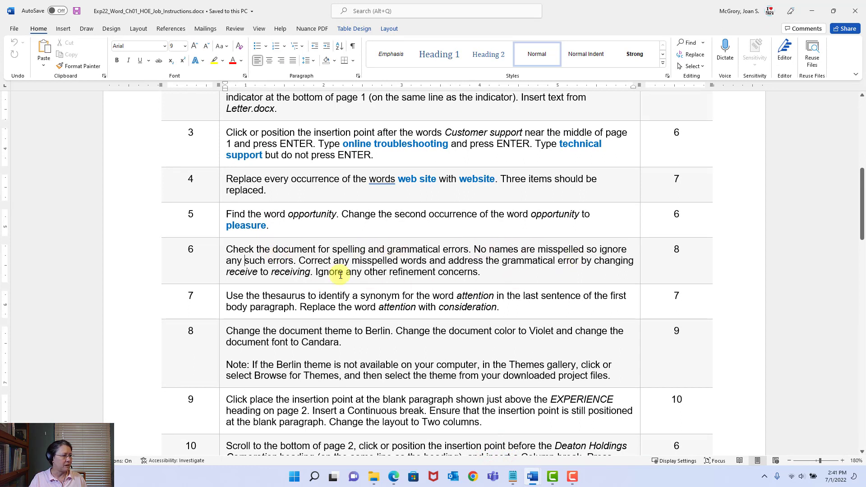
pyautogui.click(261, 298)
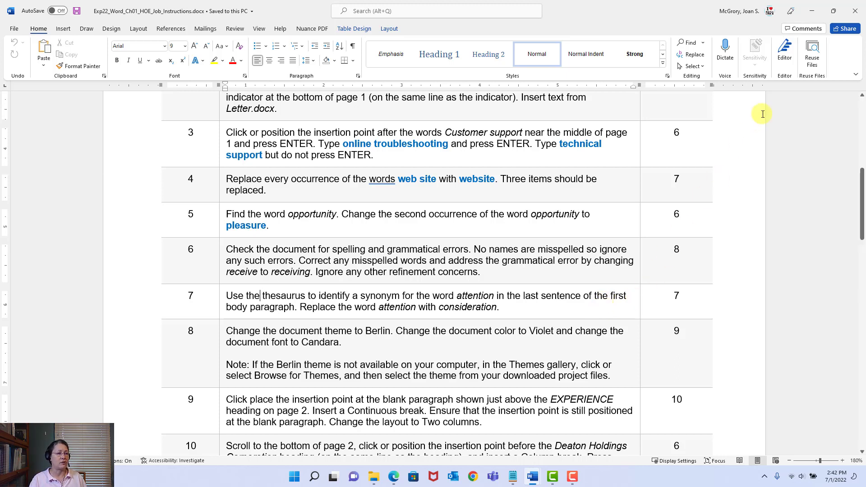
pyautogui.click(815, 14)
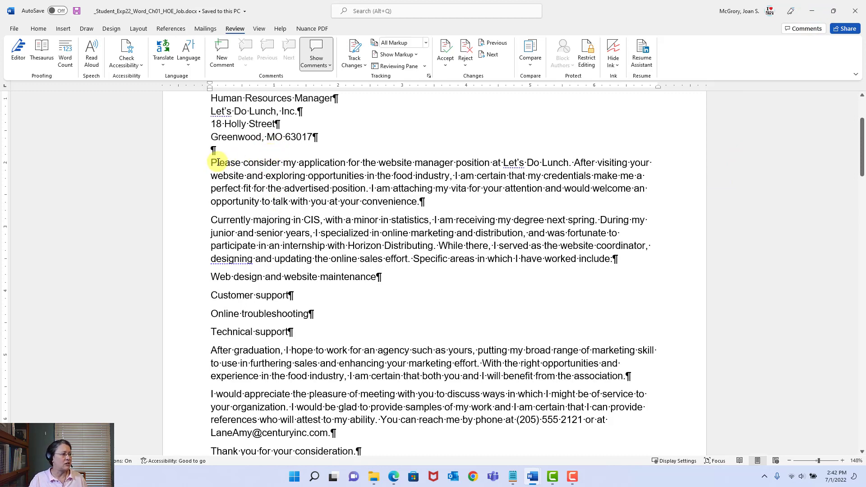
# Step: Look up synonyms for "attention" from the first body paragraph in the Thesaurus and try to pick "consideration"
pyautogui.scroll(2, 248, 194)
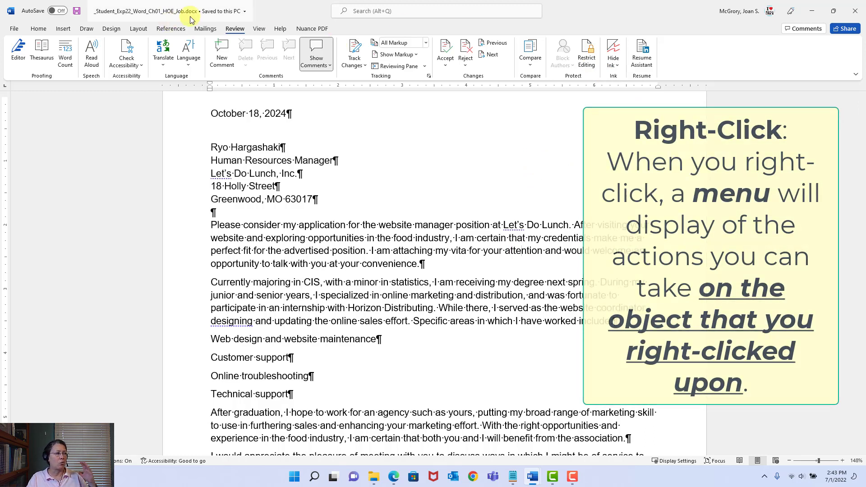
pyautogui.rightClick(522, 252)
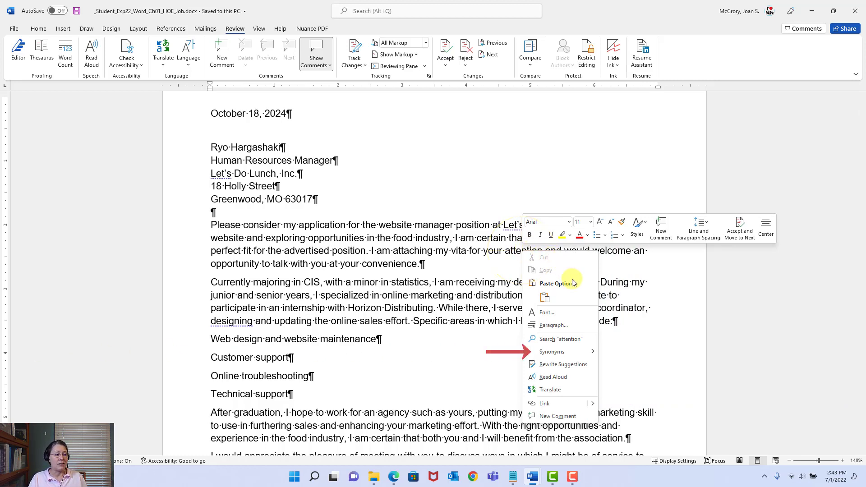
pyautogui.moveTo(568, 355)
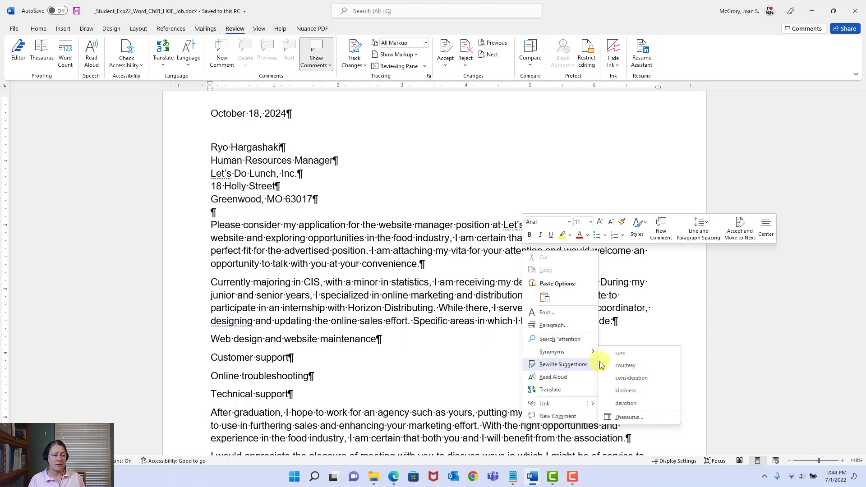
pyautogui.click(638, 417)
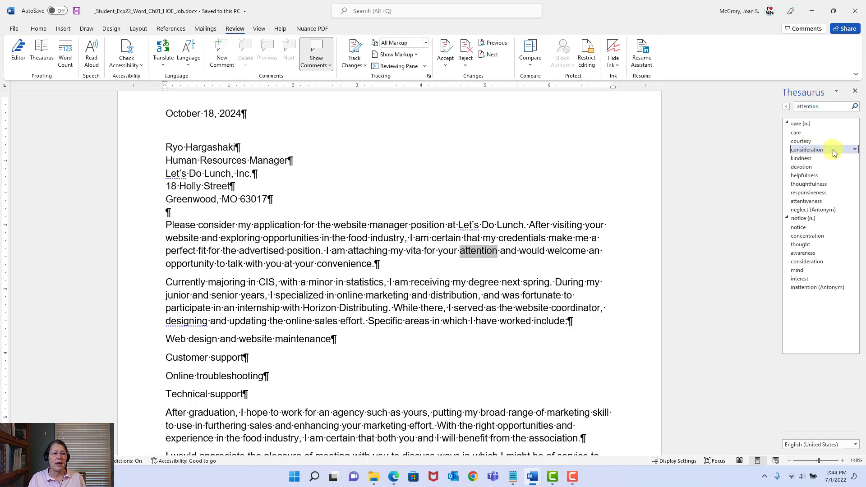
pyautogui.click(856, 152)
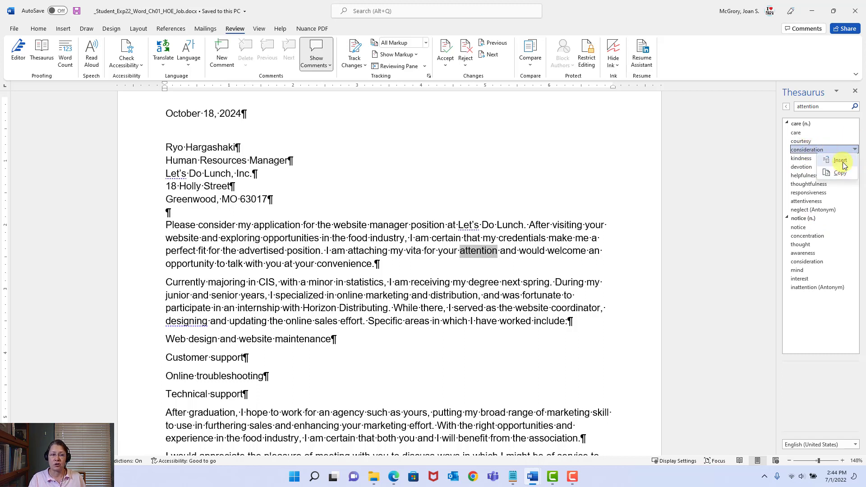
pyautogui.click(807, 152)
pyautogui.click(805, 149)
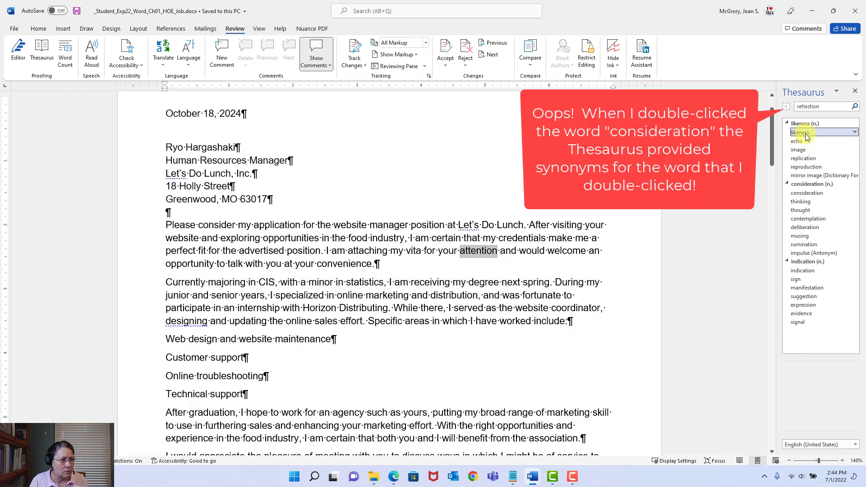
pyautogui.click(799, 188)
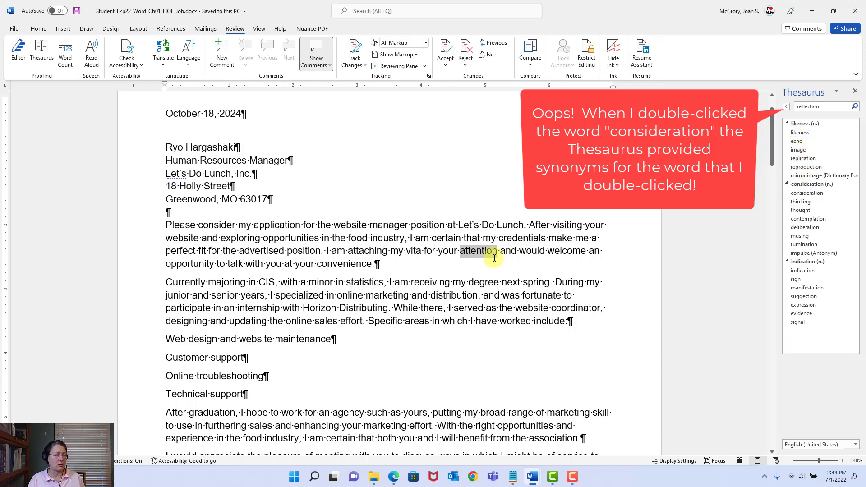
# Step: Replace "attention" in the first body paragraph with its synonym "consideration" and save the document
pyautogui.rightClick(476, 253)
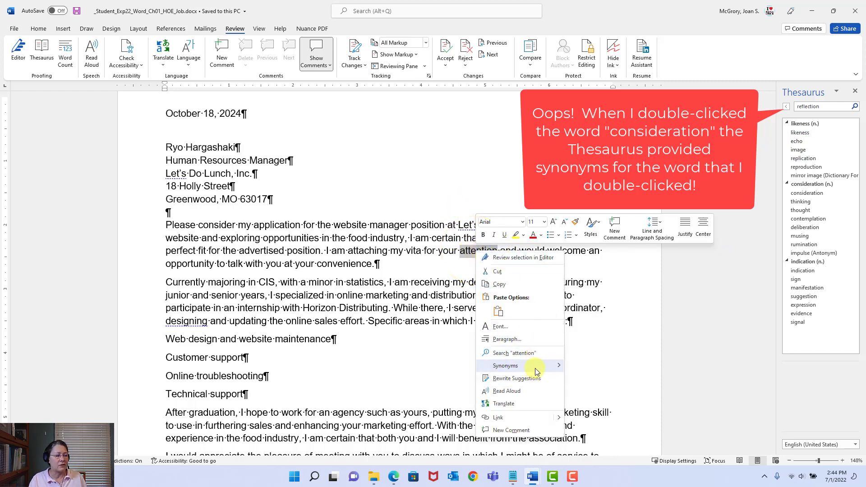
pyautogui.moveTo(534, 368)
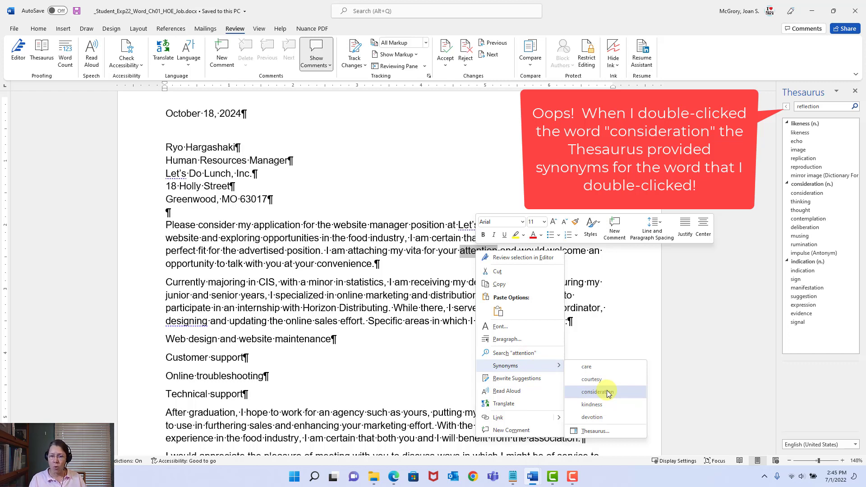
pyautogui.click(607, 391)
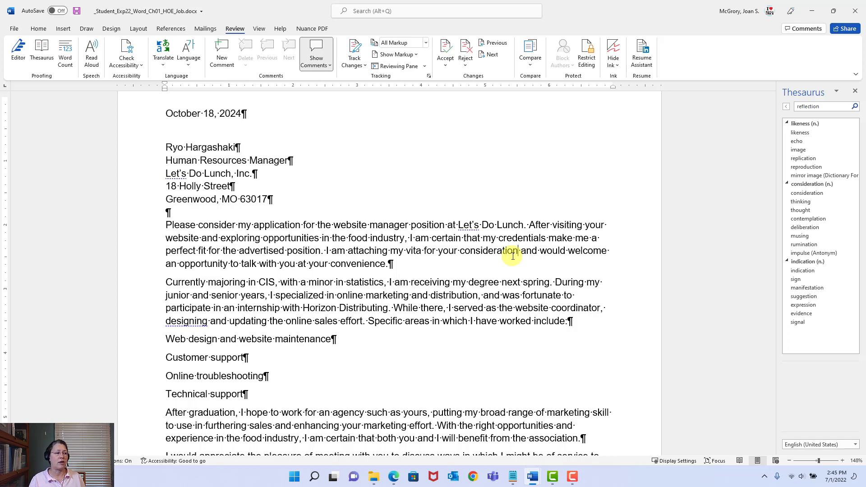
pyautogui.click(75, 12)
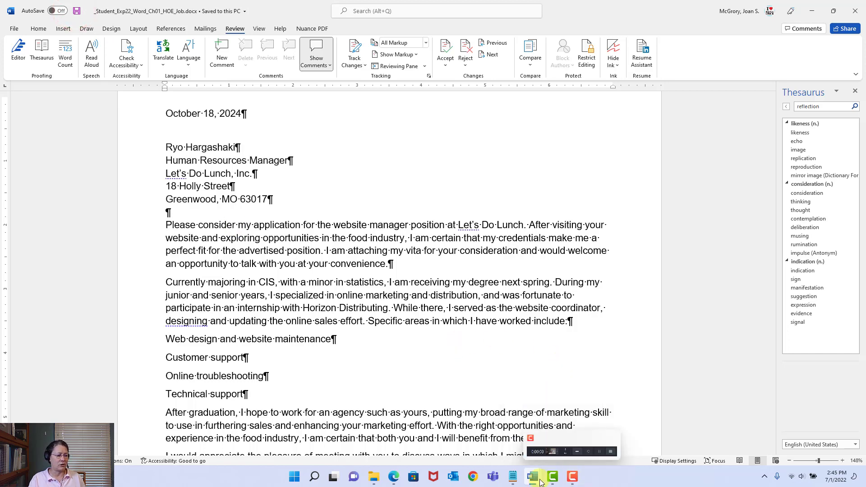
# Step: Switch to the instructions document, read step 8 about the document theme, color and font, and return to the student job document
pyautogui.moveTo(541, 483)
pyautogui.click(497, 436)
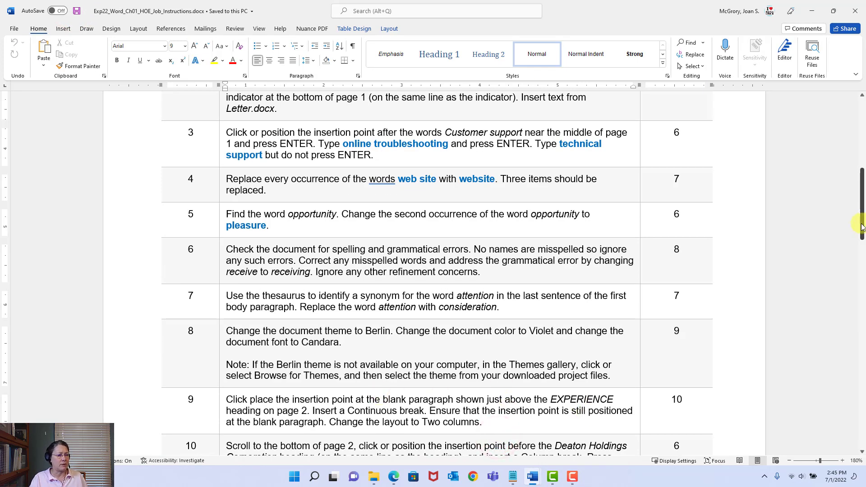
pyautogui.moveTo(862, 225); pyautogui.dragTo(861, 257)
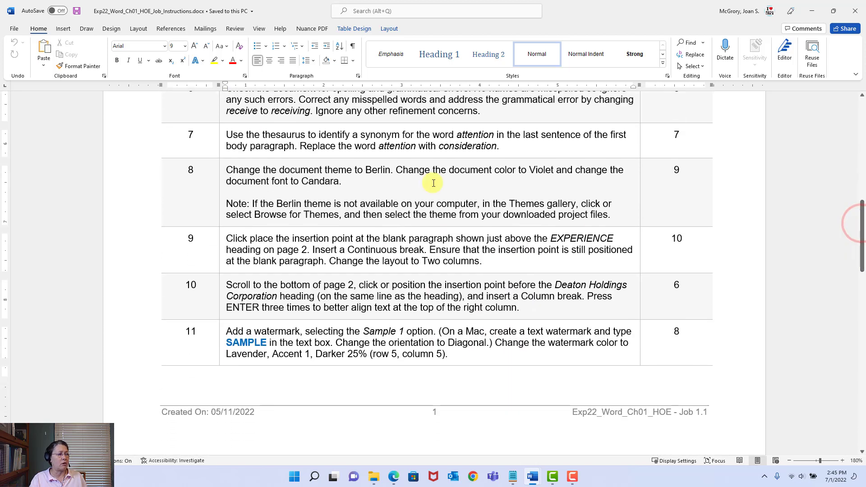
pyautogui.click(321, 175)
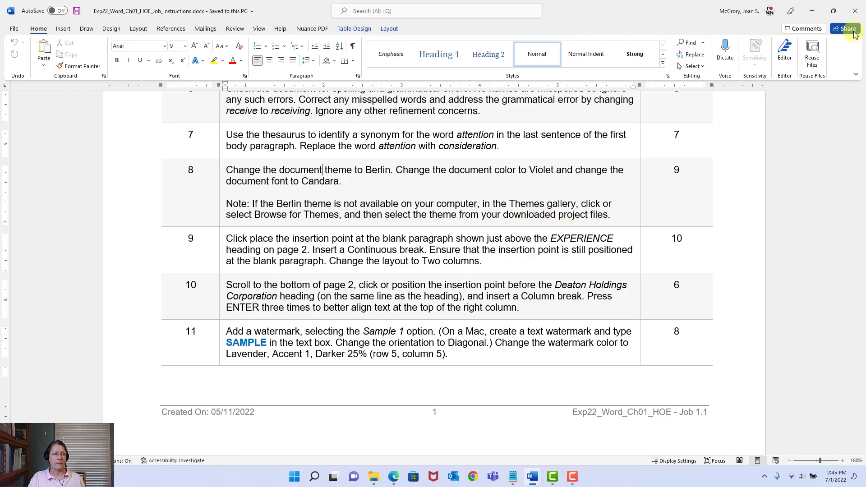
pyautogui.click(814, 14)
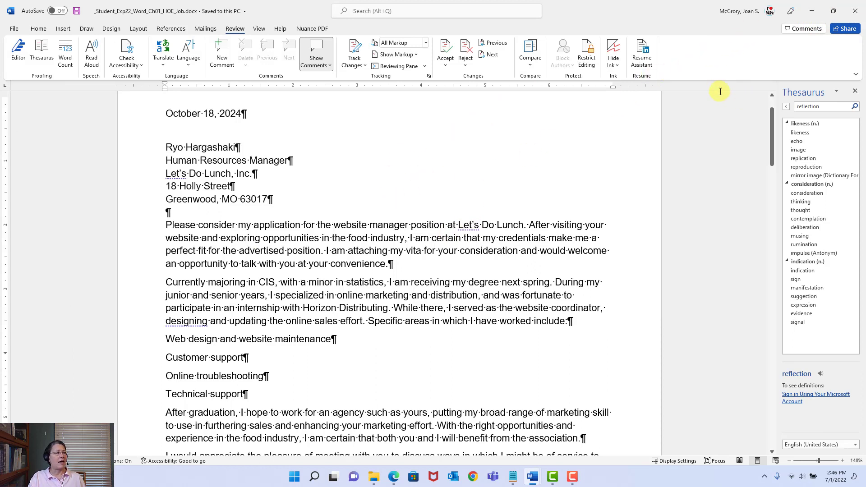
# Step: Look at the Berlin.thmx theme file in the Word-1 folder and return to the student job document
pyautogui.click(811, 11)
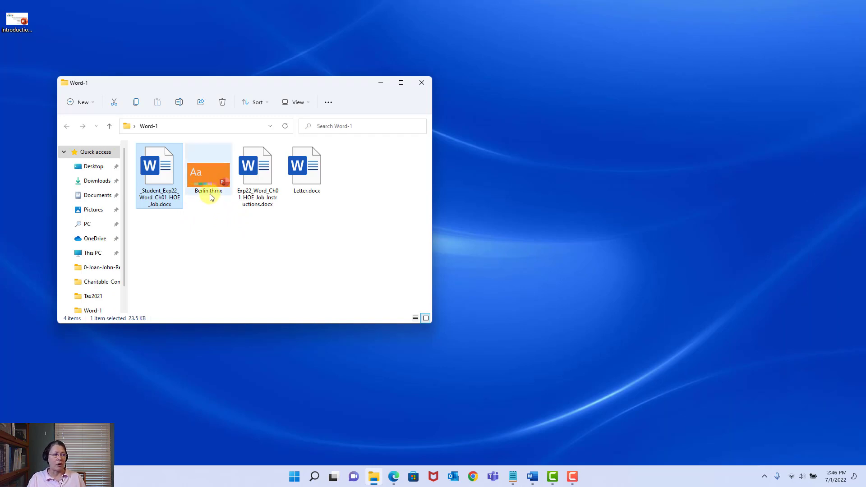
pyautogui.moveTo(212, 193)
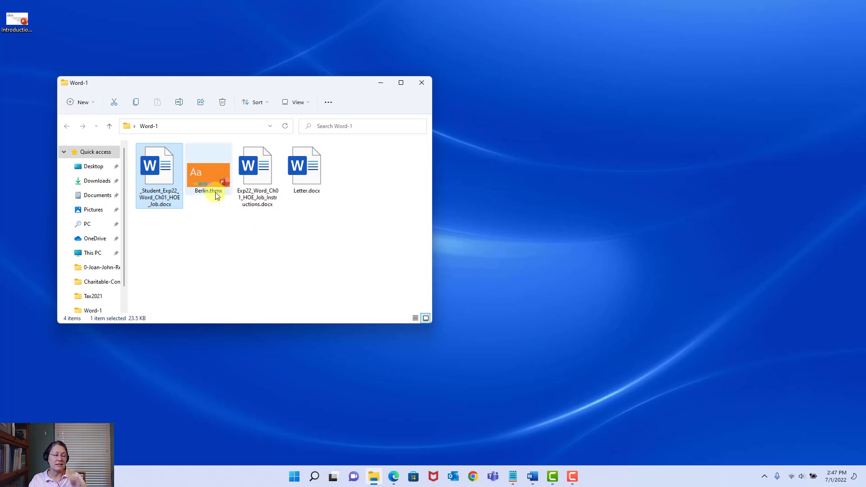
pyautogui.moveTo(215, 195)
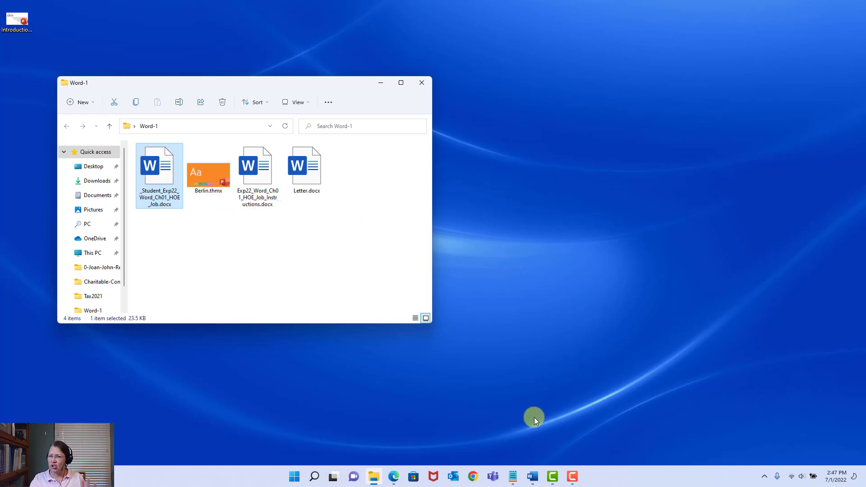
pyautogui.moveTo(537, 481)
pyautogui.click(564, 447)
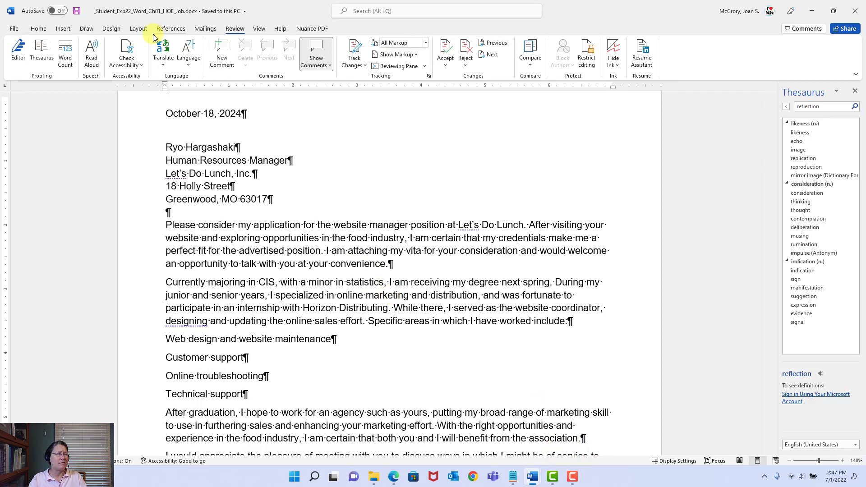
# Step: Try the Berlin theme on the document and undo the theme change
pyautogui.click(118, 32)
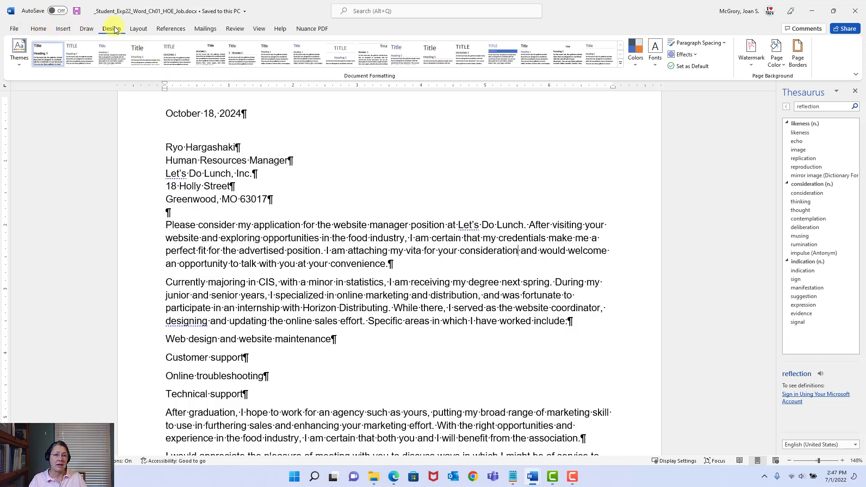
pyautogui.click(18, 66)
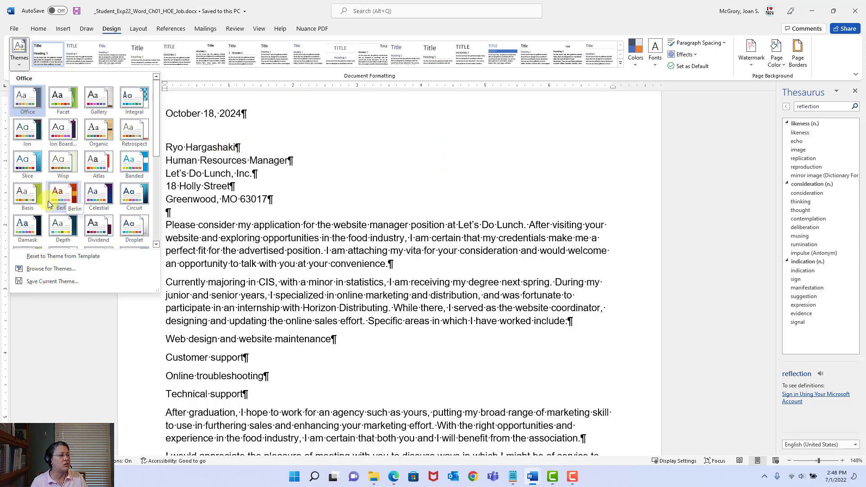
pyautogui.click(69, 193)
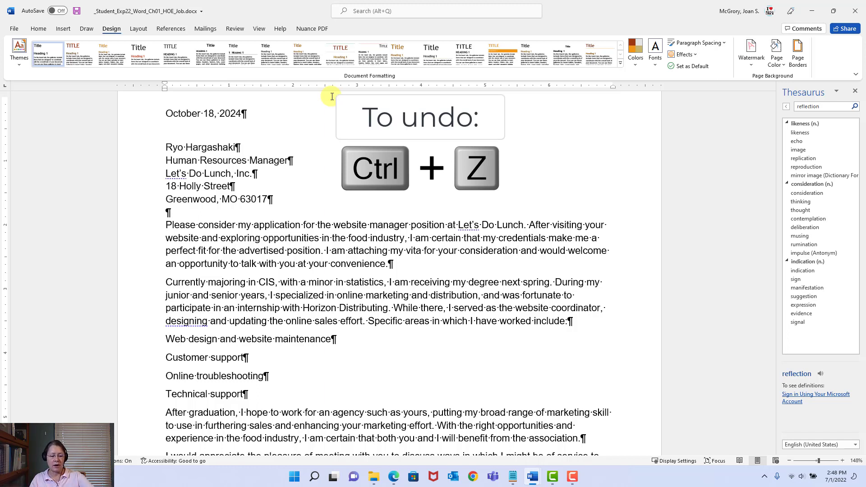
pyautogui.hotkey('ctrl', 's')
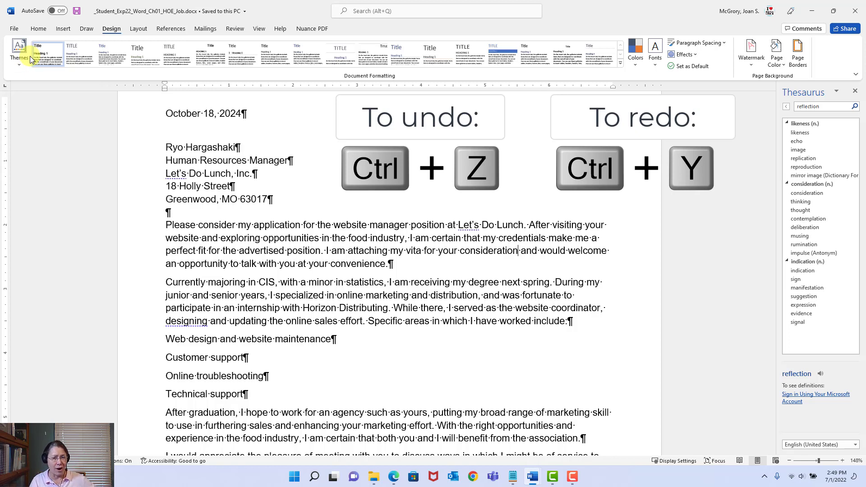
# Step: Apply the Berlin theme to the document and change the theme colors to Violet
pyautogui.click(11, 61)
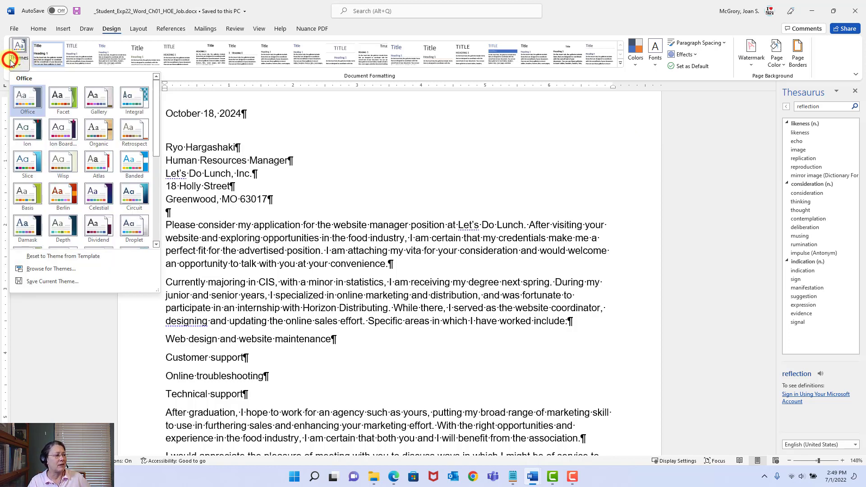
pyautogui.click(63, 195)
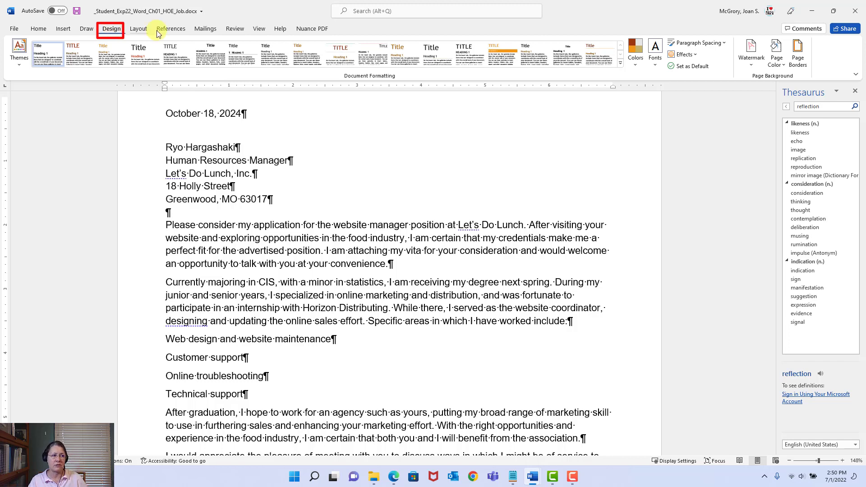
pyautogui.click(633, 65)
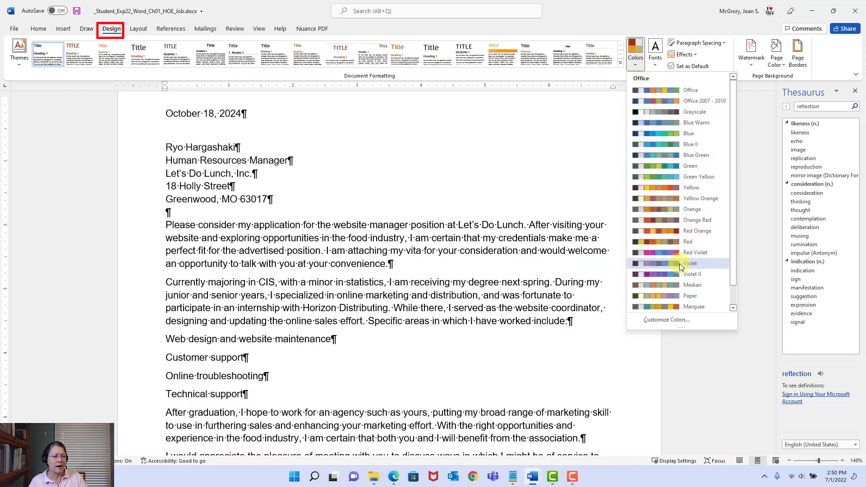
pyautogui.click(694, 264)
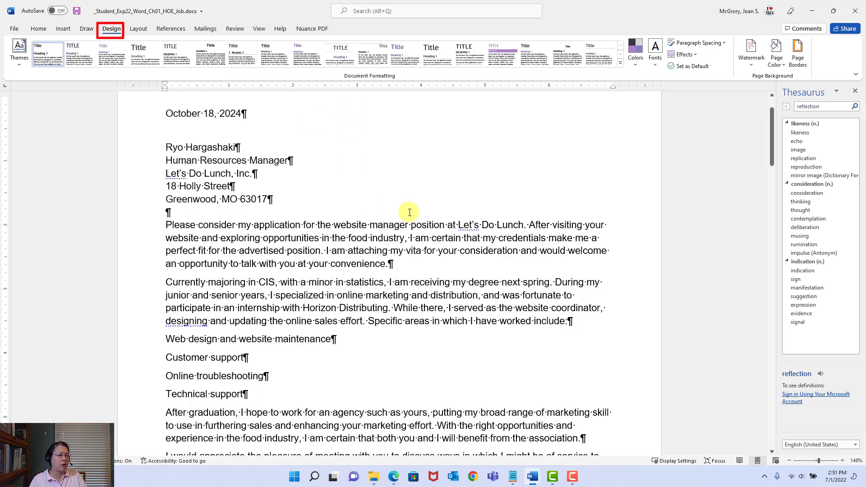
# Step: Check which font is applied to the letter text at several places in the address block and body paragraphs
pyautogui.click(386, 229)
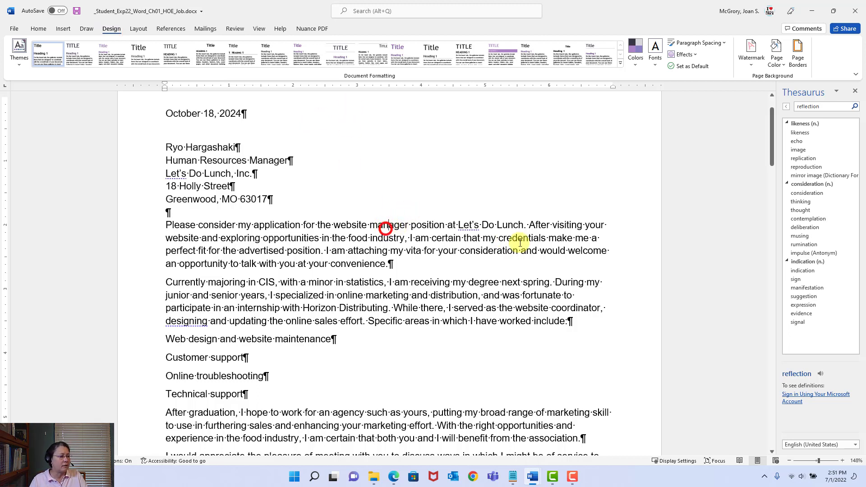
pyautogui.click(291, 251)
pyautogui.click(229, 159)
pyautogui.click(302, 295)
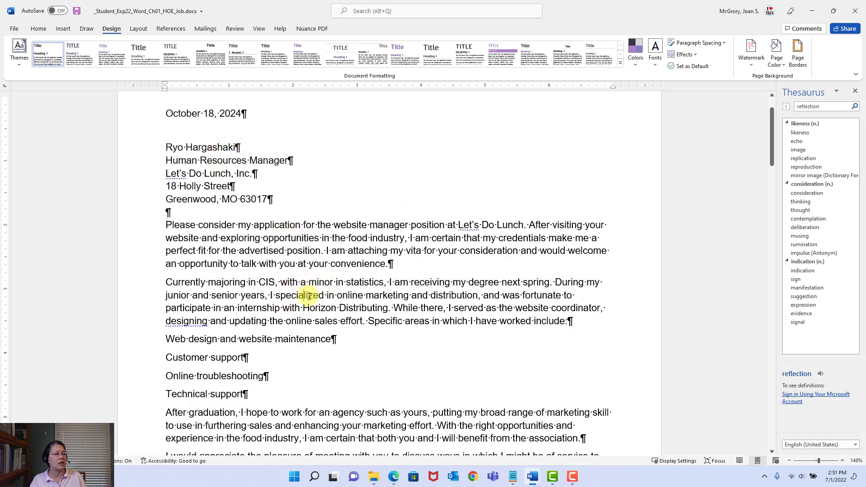
pyautogui.click(39, 30)
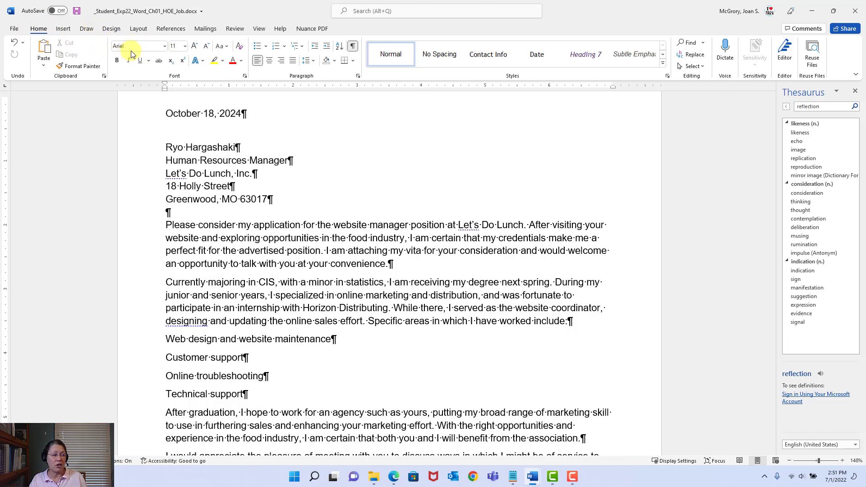
pyautogui.click(296, 238)
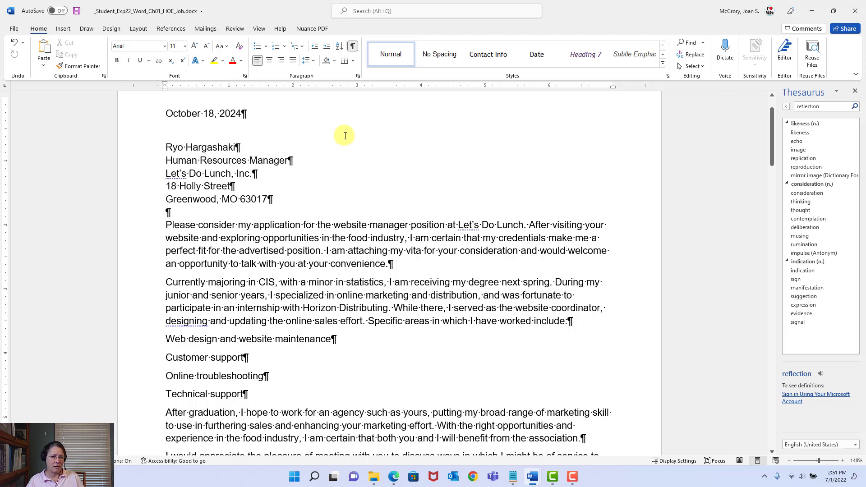
pyautogui.click(114, 32)
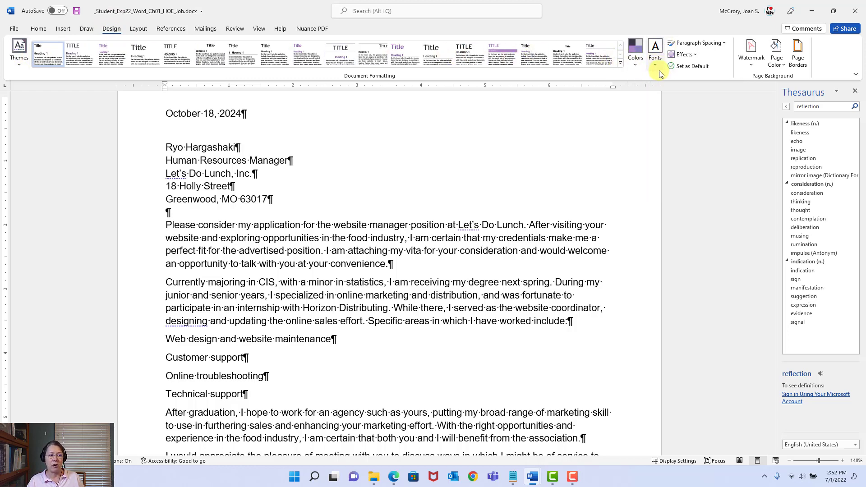
pyautogui.click(38, 28)
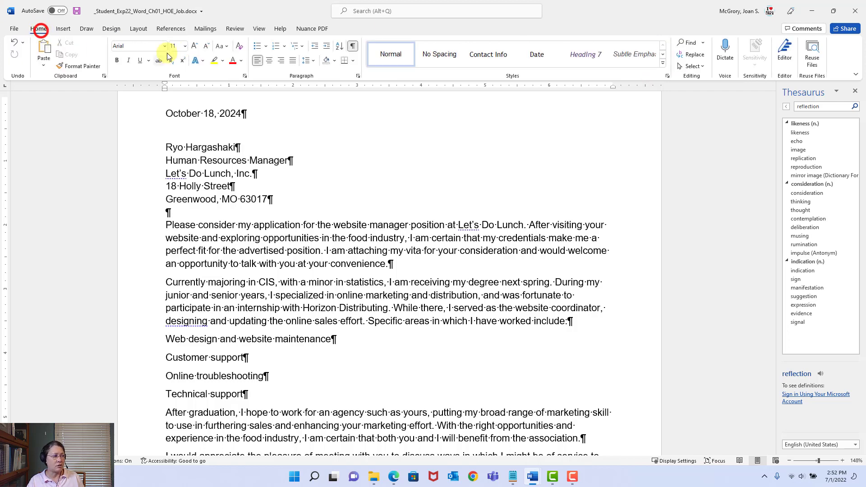
# Step: Change the document's theme font set to Candara
pyautogui.click(111, 29)
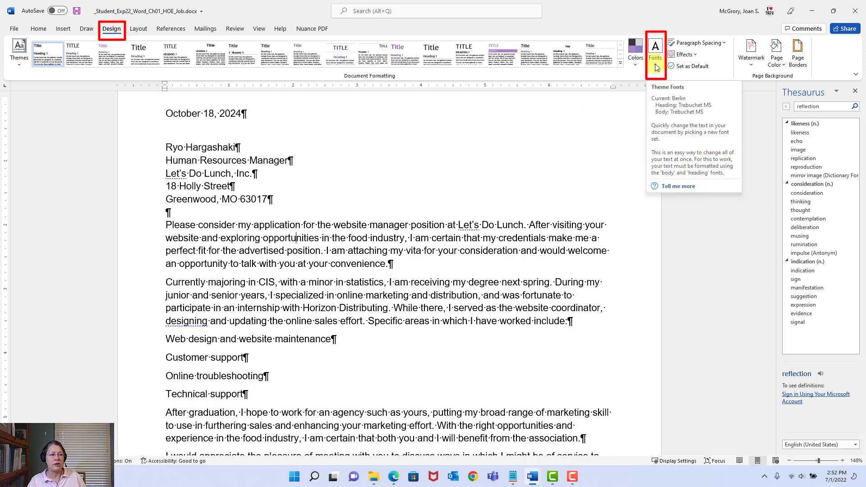
pyautogui.click(655, 64)
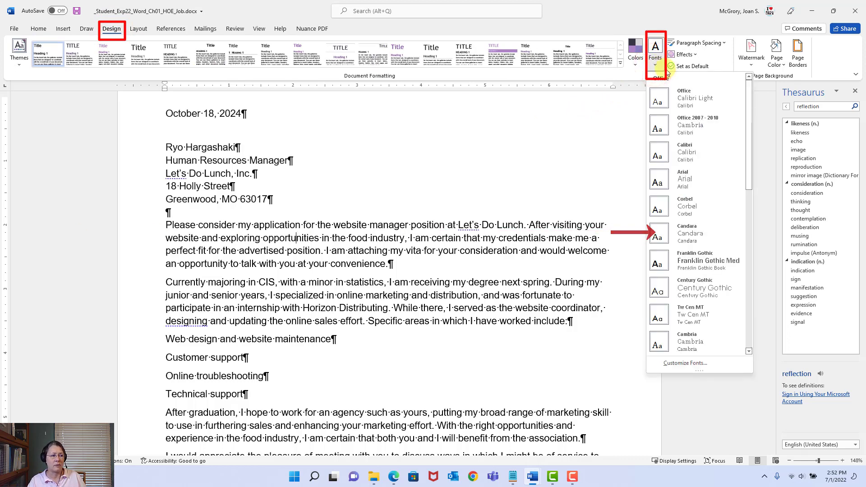
pyautogui.click(692, 235)
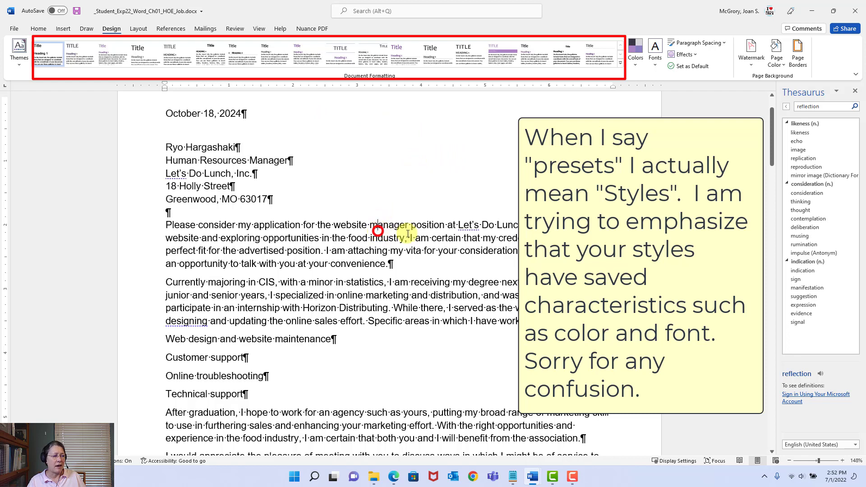
# Step: Check which font the first body paragraph of the letter uses and save the document
pyautogui.click(378, 226)
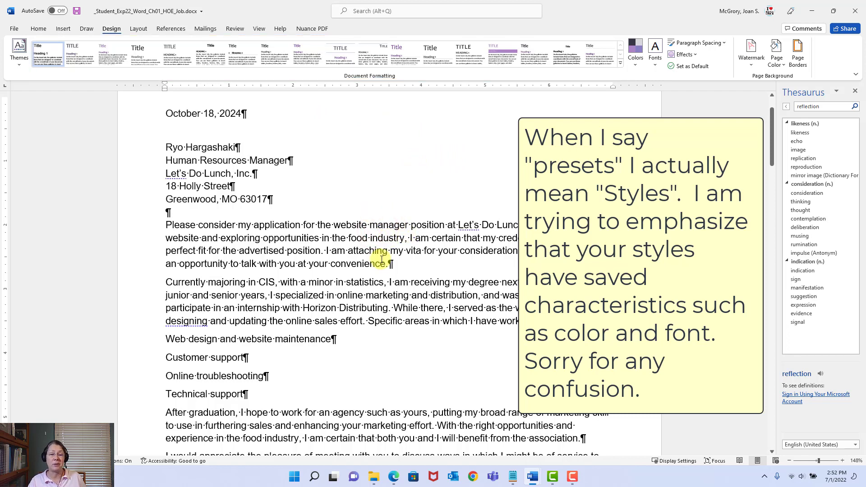
pyautogui.click(38, 28)
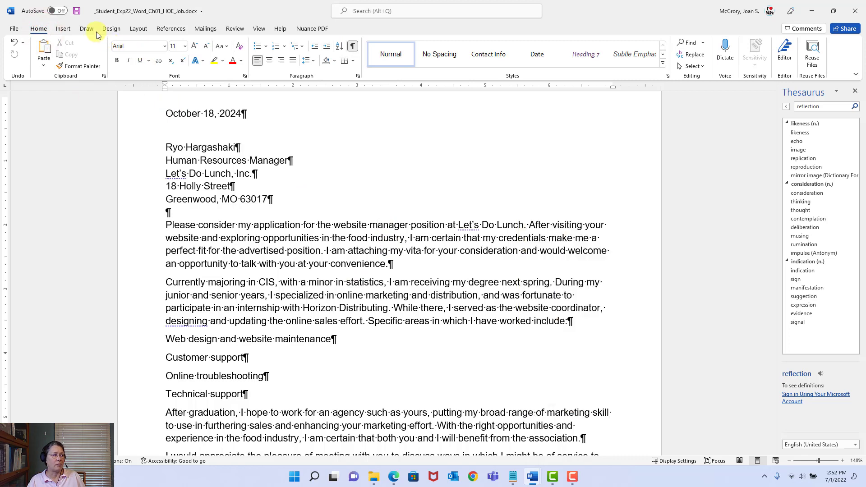
pyautogui.click(111, 29)
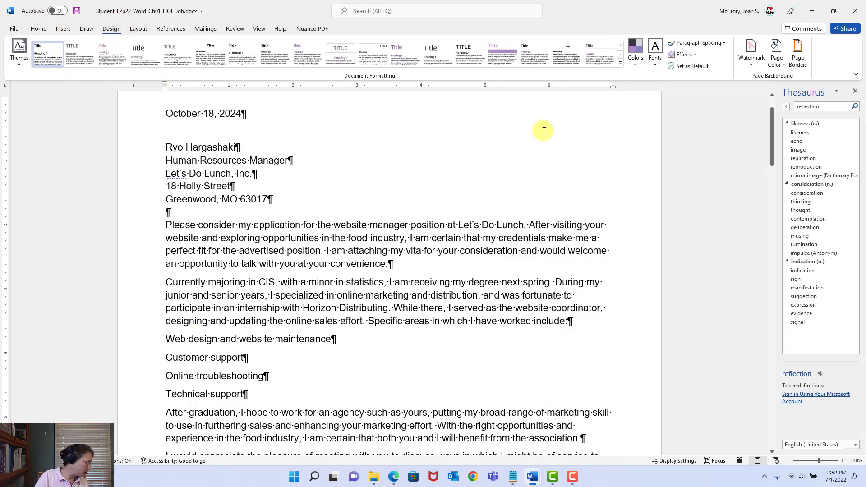
pyautogui.press('F10')
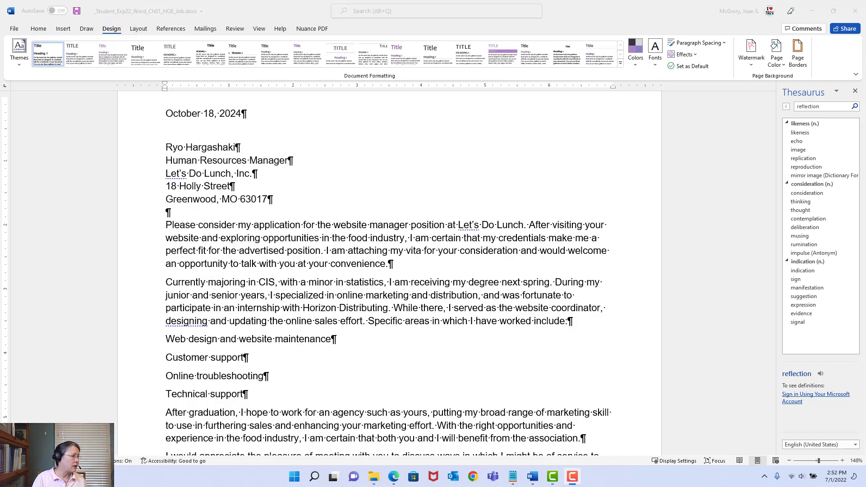
pyautogui.click(77, 10)
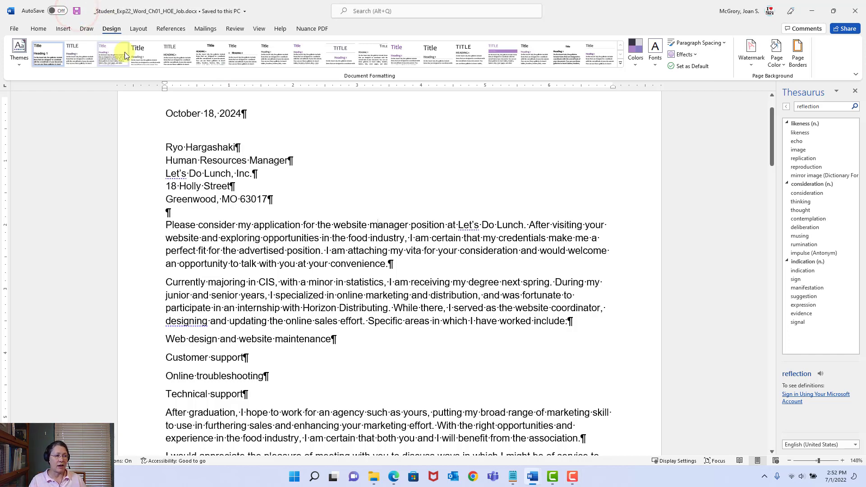
# Step: Read step 9 about the continuous break and two-column layout in the Exp22_Word_Ch01_HOE_Job instructions document
pyautogui.moveTo(533, 479)
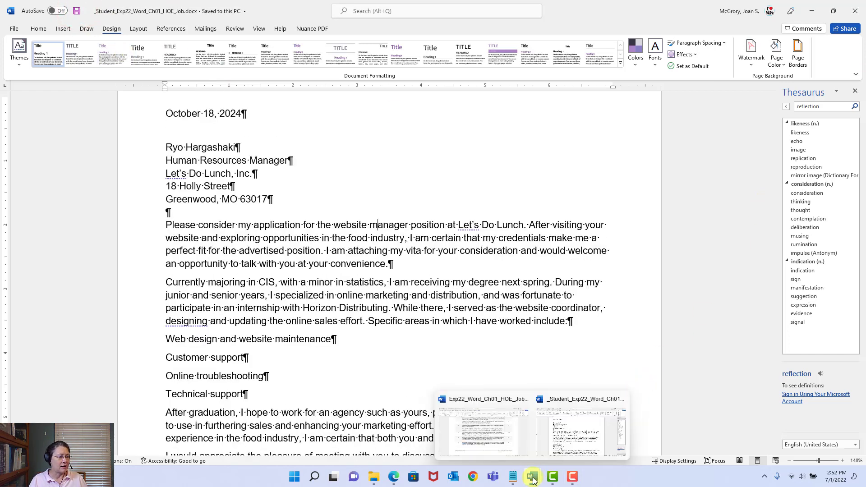
pyautogui.click(492, 431)
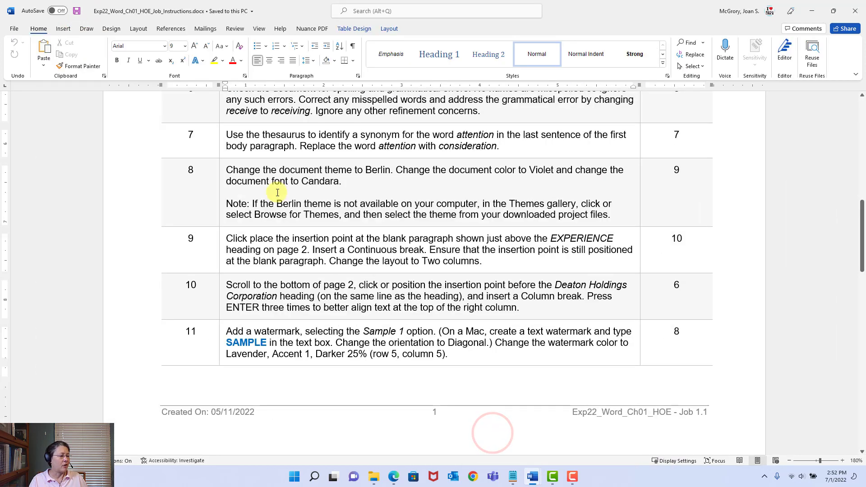
pyautogui.click(255, 244)
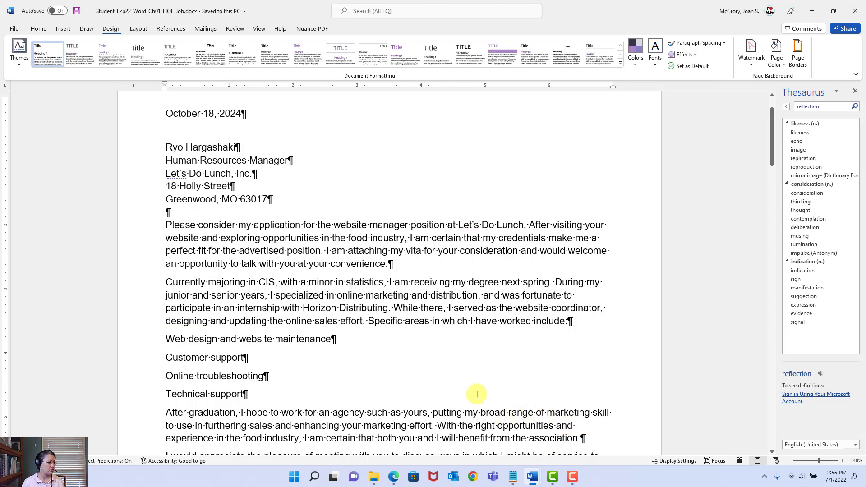
# Step: Insert a Continuous section break at the blank paragraph just above the EXPERIENCE heading on page 2 of the student job document
pyautogui.scroll(-6, 441, 374)
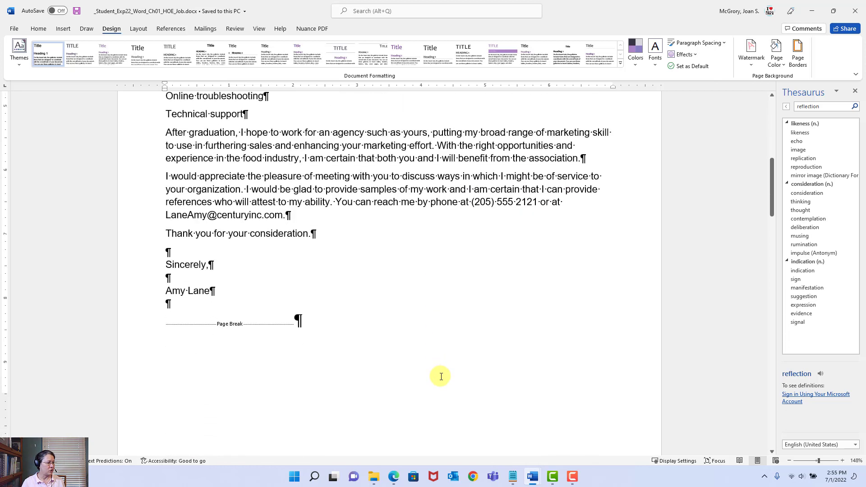
pyautogui.scroll(-5, 441, 376)
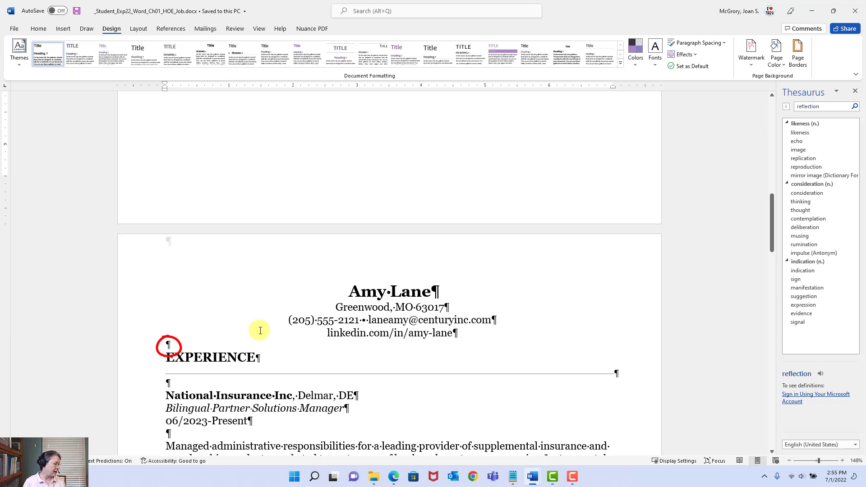
pyautogui.doubleClick(167, 345)
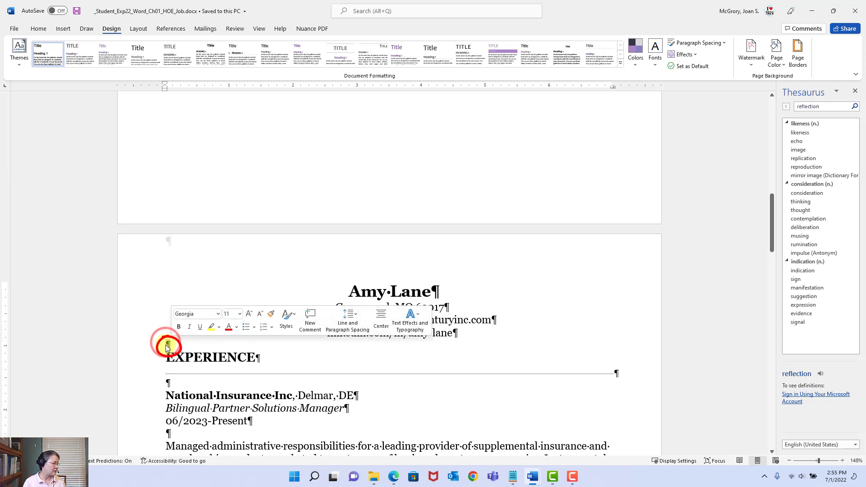
pyautogui.scroll(-3, 203, 329)
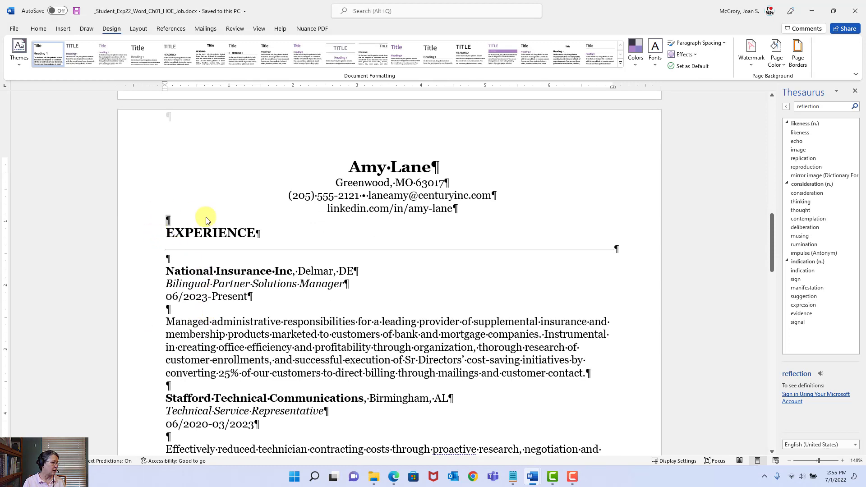
pyautogui.moveTo(199, 219); pyautogui.dragTo(163, 218)
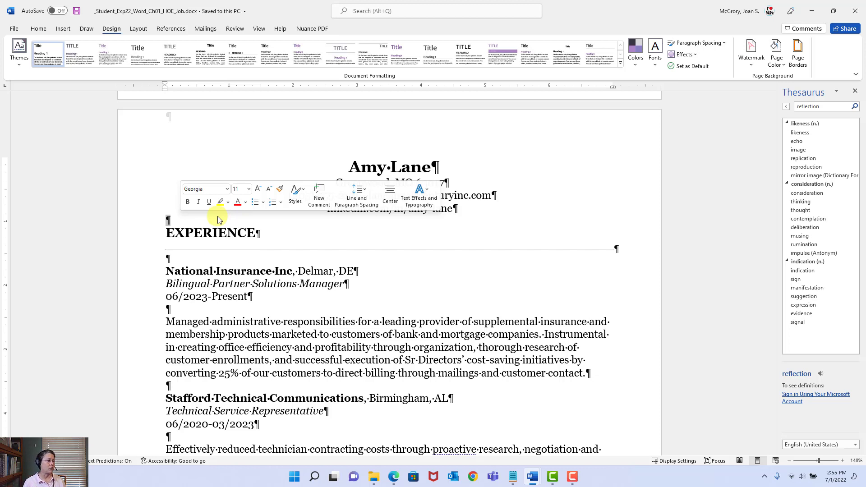
pyautogui.click(168, 220)
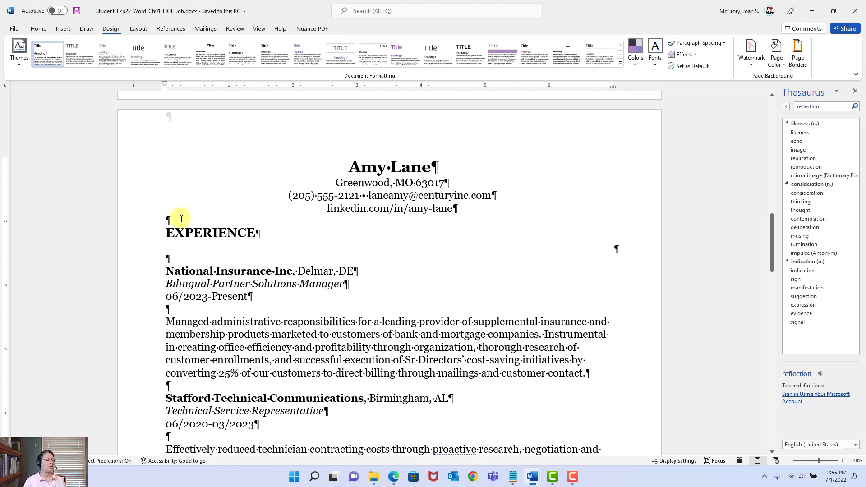
pyautogui.click(806, 464)
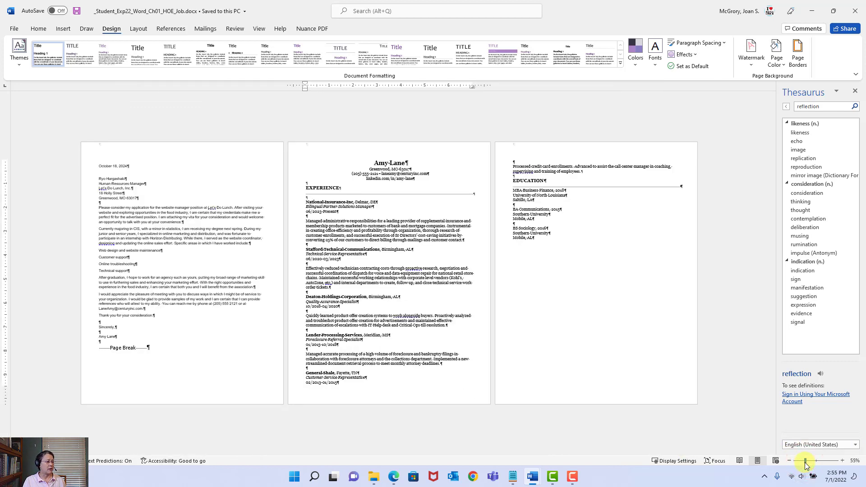
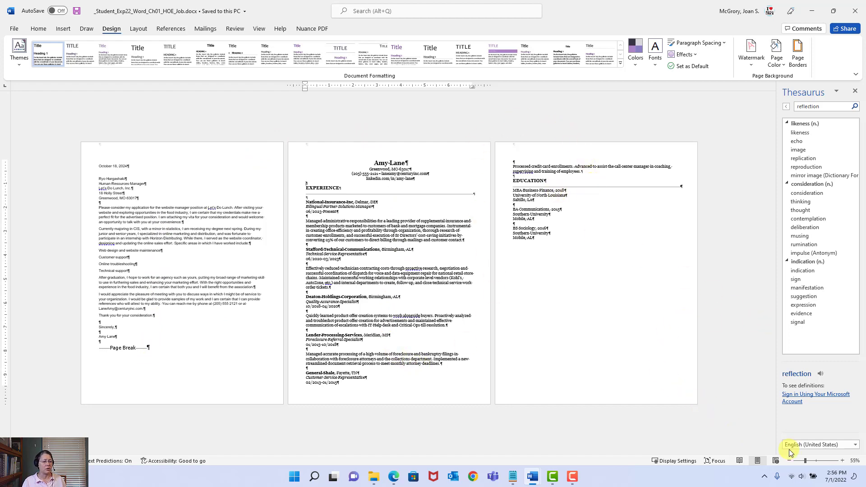
pyautogui.click(815, 461)
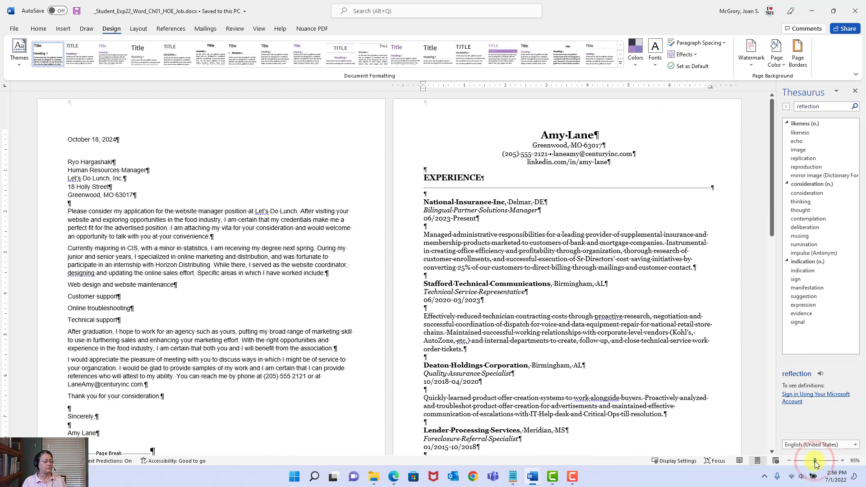
pyautogui.click(817, 461)
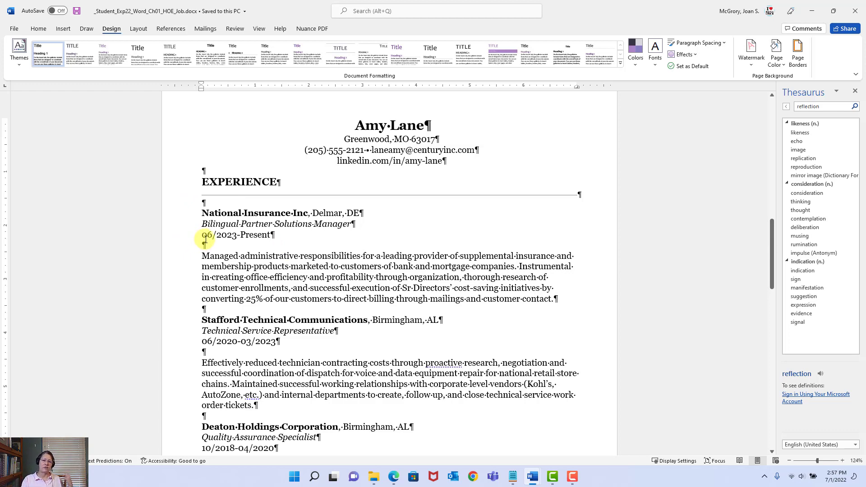
pyautogui.click(62, 30)
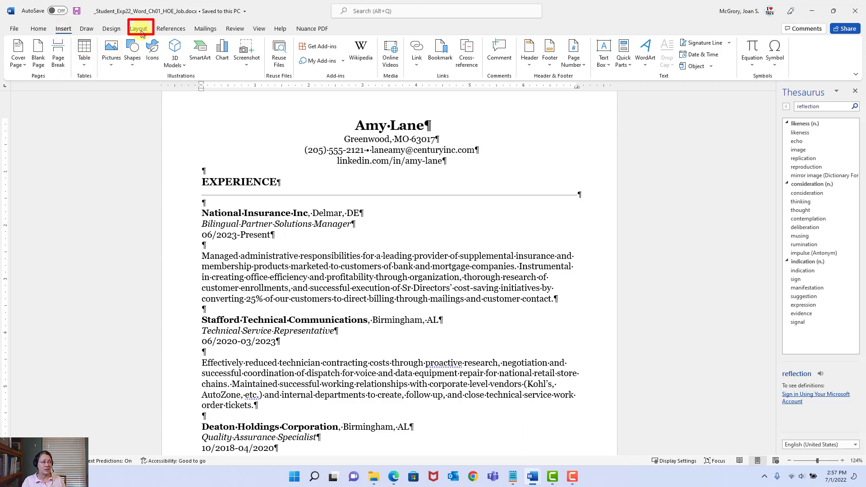
pyautogui.click(141, 34)
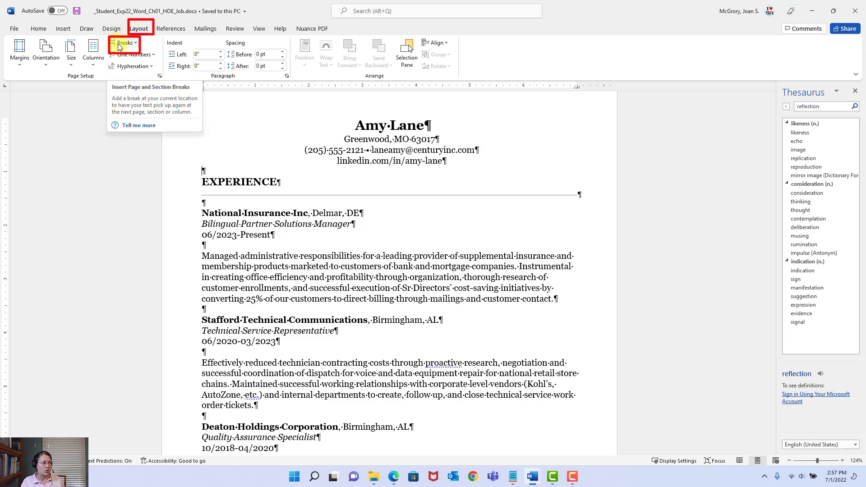
pyautogui.click(122, 45)
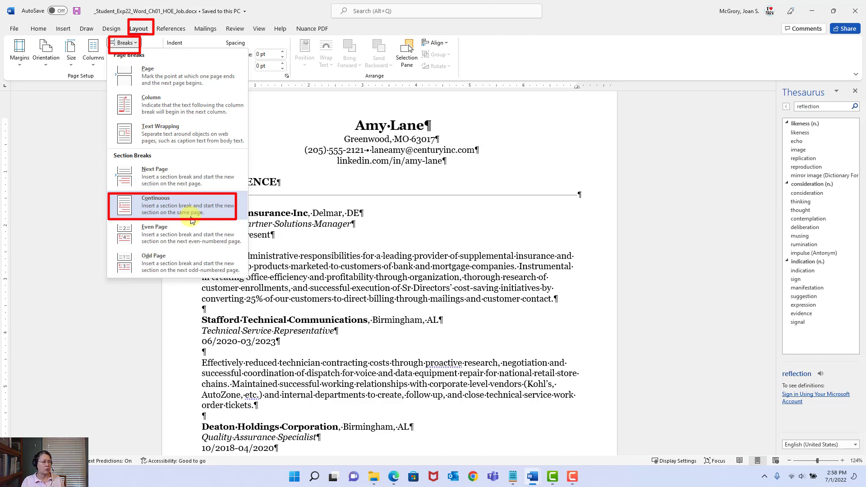
pyautogui.click(160, 214)
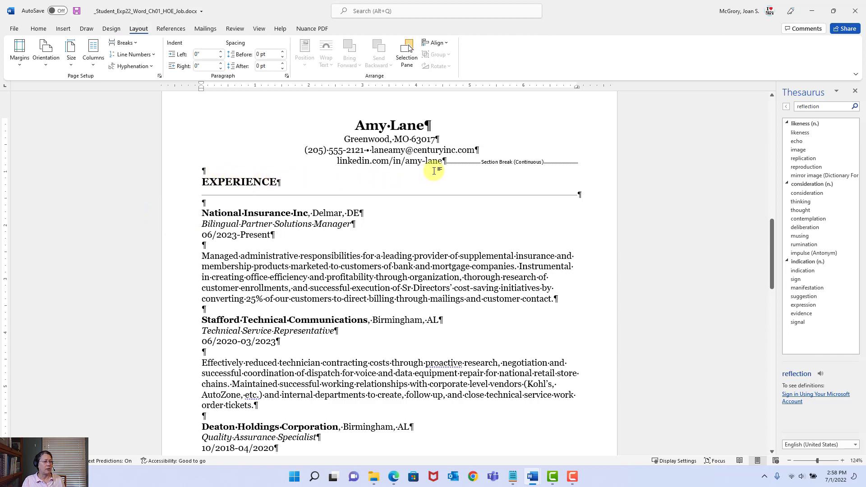
# Step: Examine the continuous section break marker after the LinkedIn line by hiding the formatting marks and showing them again
pyautogui.click(448, 163)
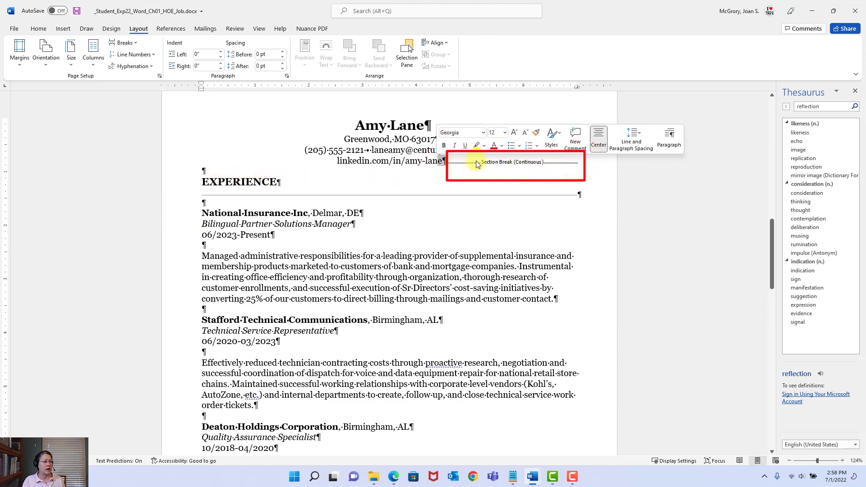
pyautogui.click(396, 180)
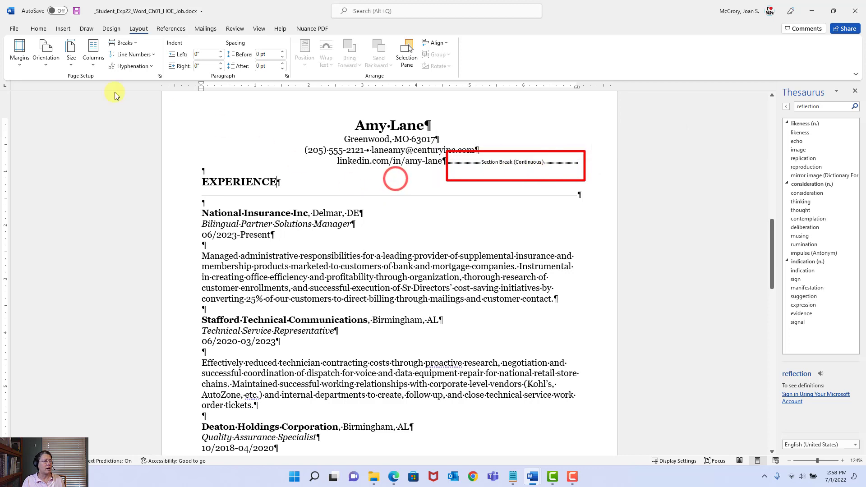
pyautogui.click(36, 30)
pyautogui.click(353, 47)
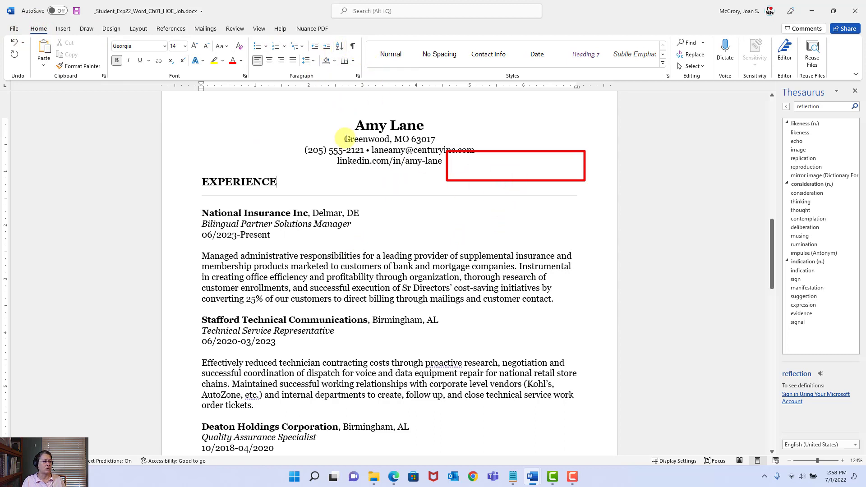
pyautogui.click(353, 48)
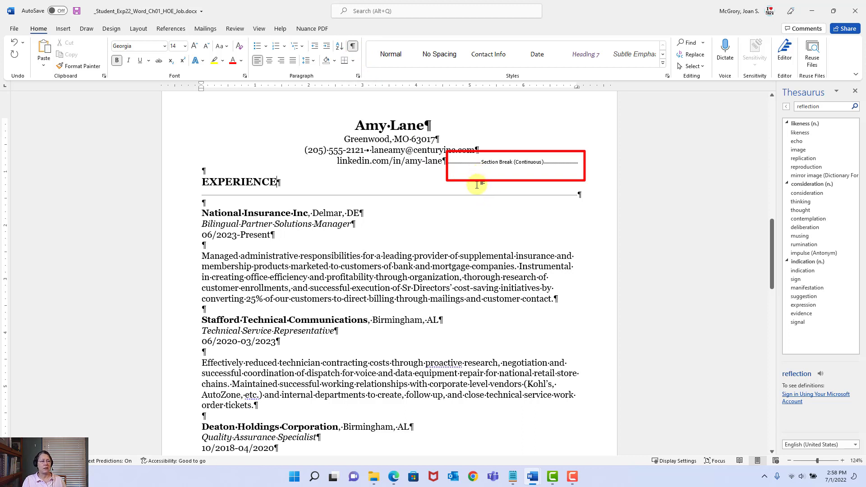
# Step: Change the layout to Two columns from the blank paragraph just above the EXPERIENCE heading on page 2
pyautogui.click(422, 124)
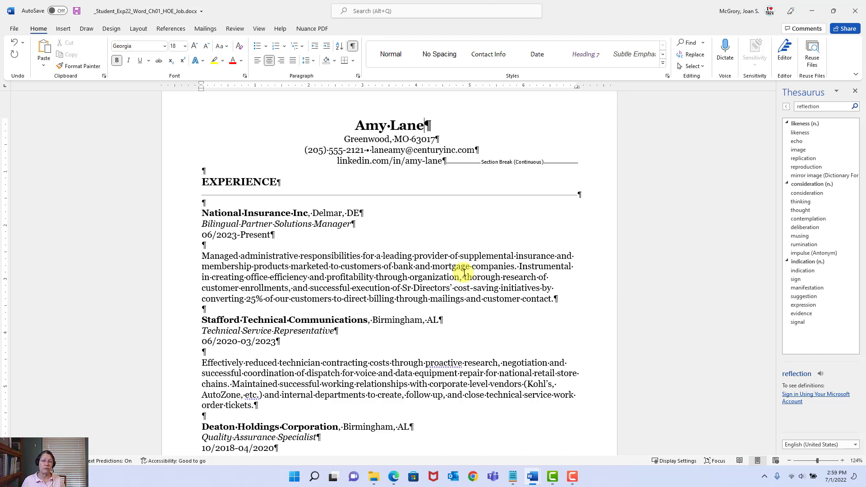
pyautogui.click(805, 461)
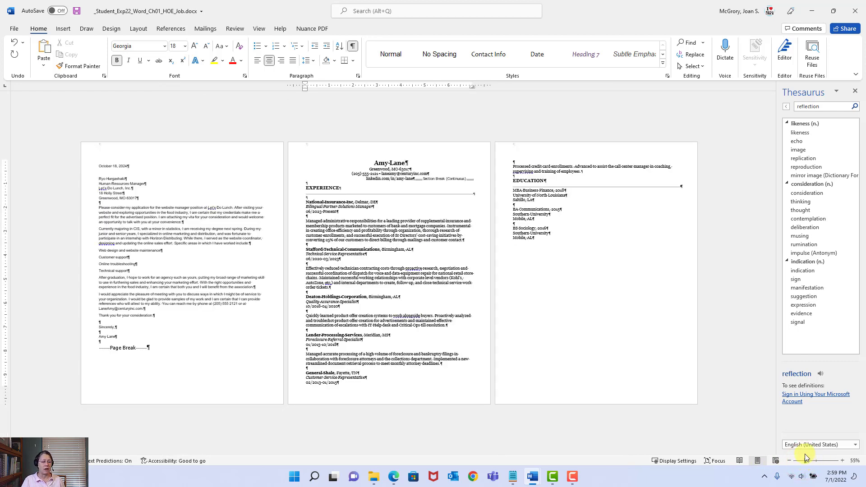
pyautogui.click(815, 461)
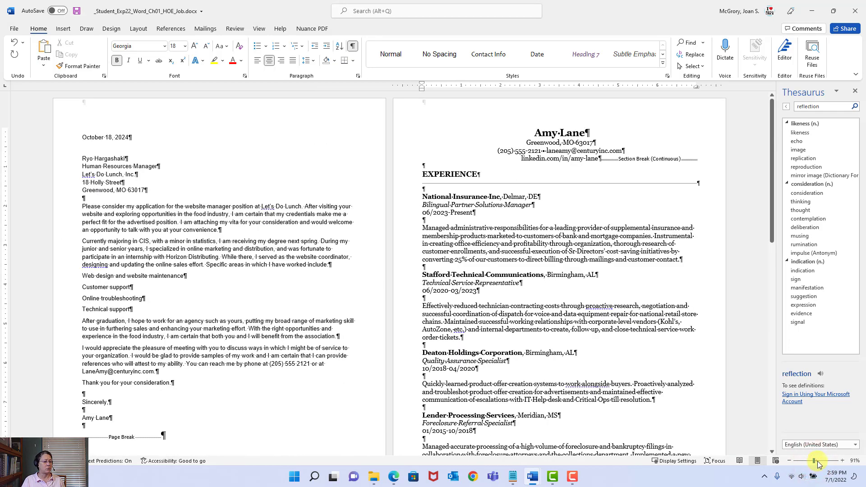
pyautogui.click(818, 461)
pyautogui.click(819, 461)
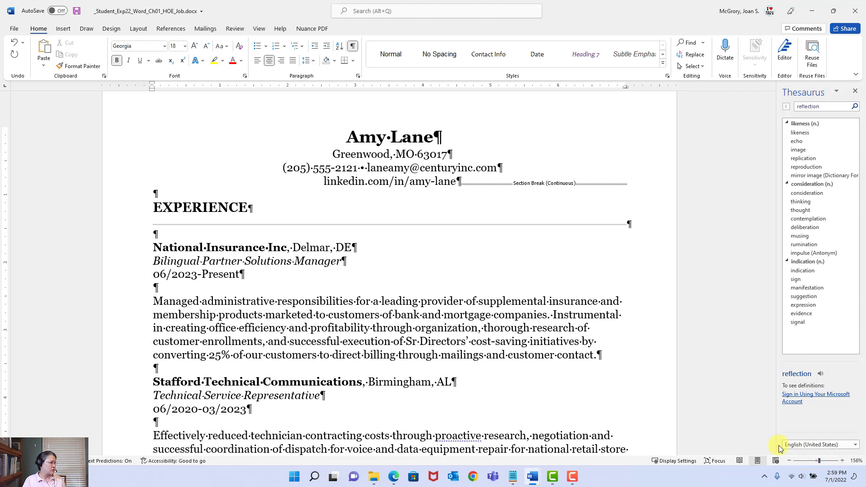
pyautogui.click(154, 194)
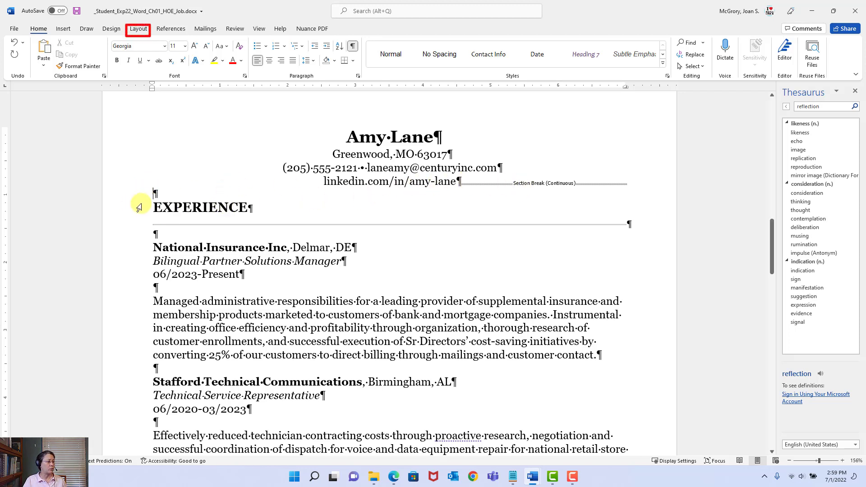
pyautogui.click(134, 31)
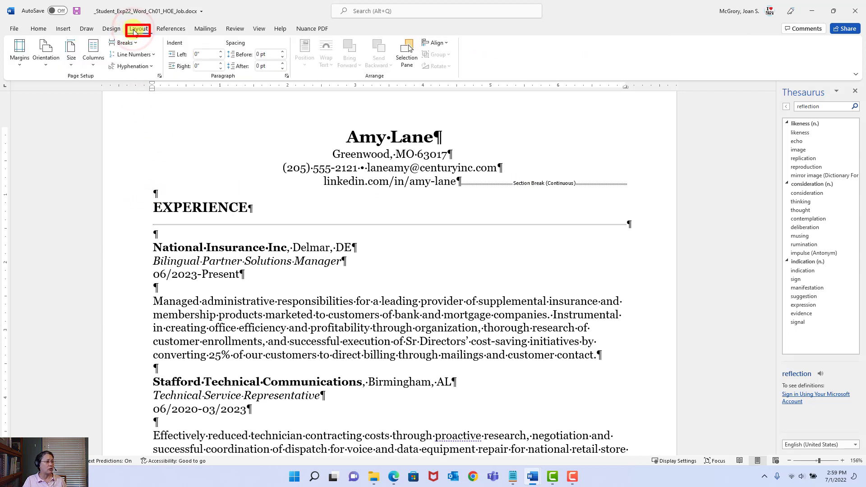
pyautogui.click(93, 66)
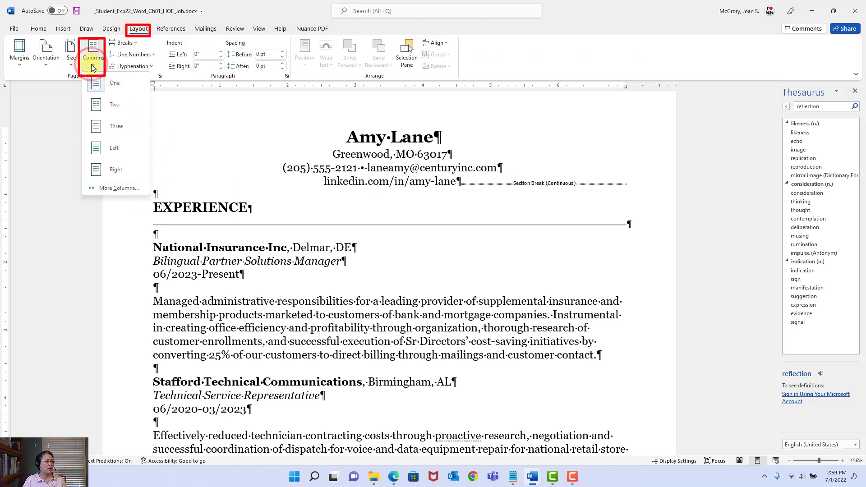
pyautogui.click(109, 113)
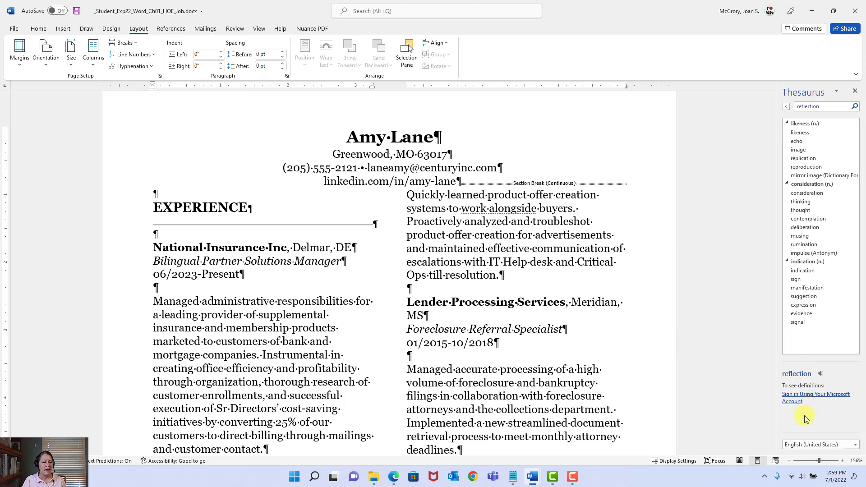
# Step: Review the two-column resume page along with the available break and column options, and save the document
pyautogui.click(806, 461)
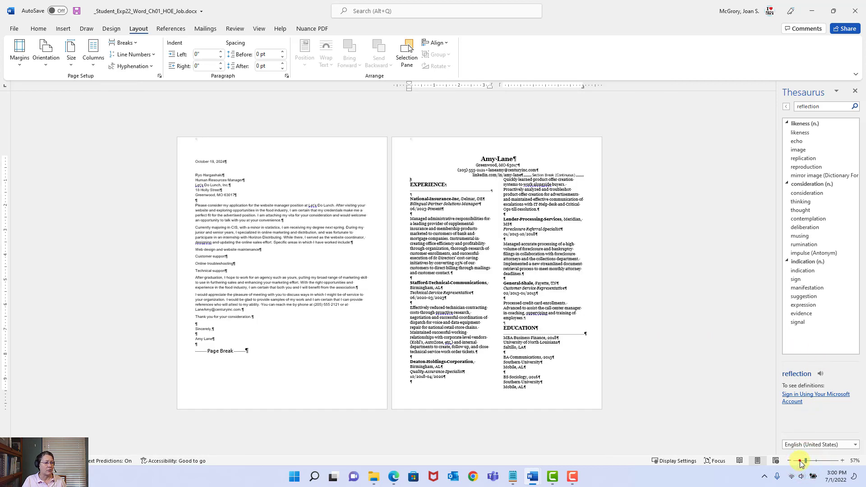
pyautogui.click(801, 461)
pyautogui.click(812, 461)
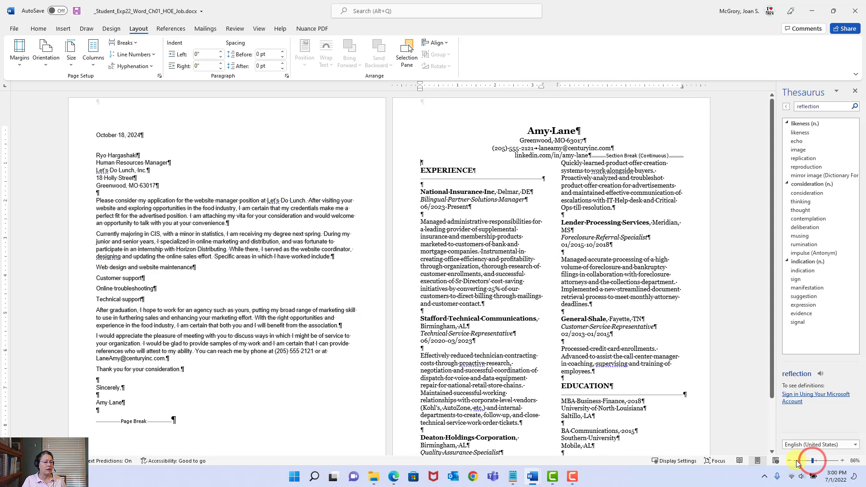
pyautogui.click(807, 461)
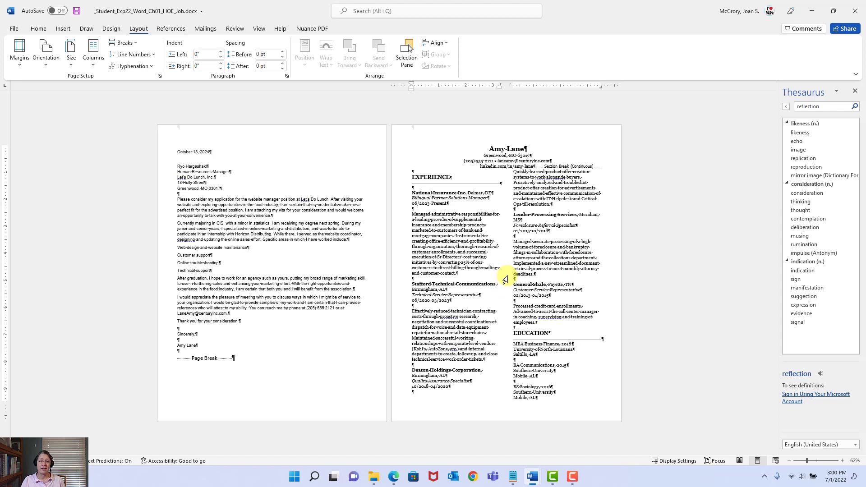
pyautogui.click(131, 45)
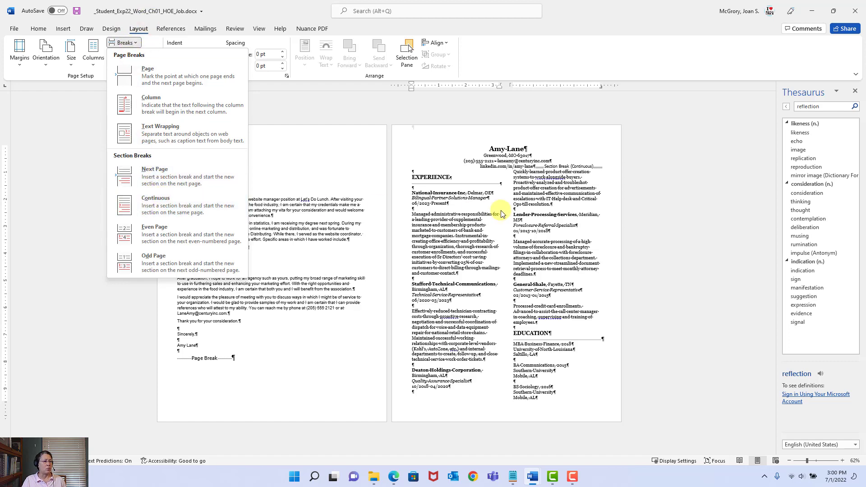
pyautogui.click(465, 210)
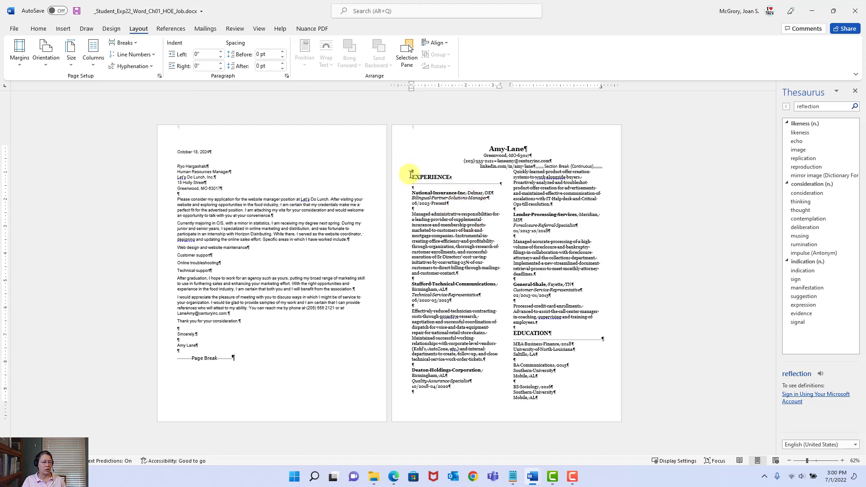
pyautogui.click(93, 61)
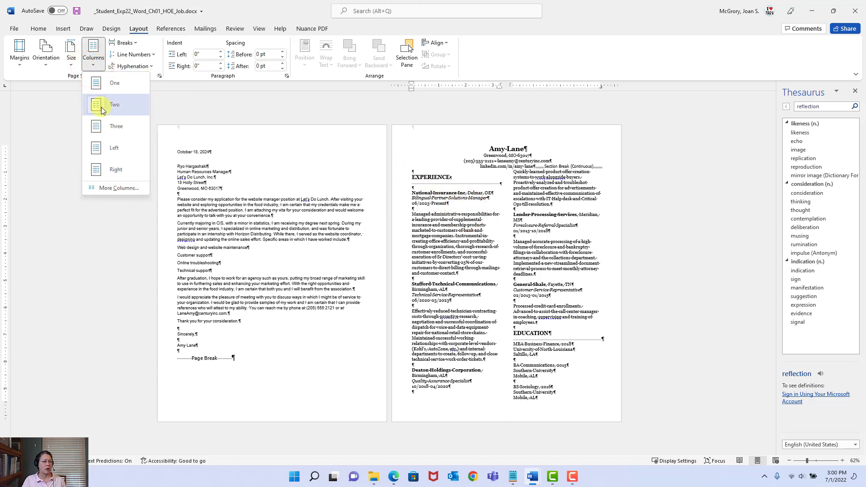
pyautogui.click(536, 237)
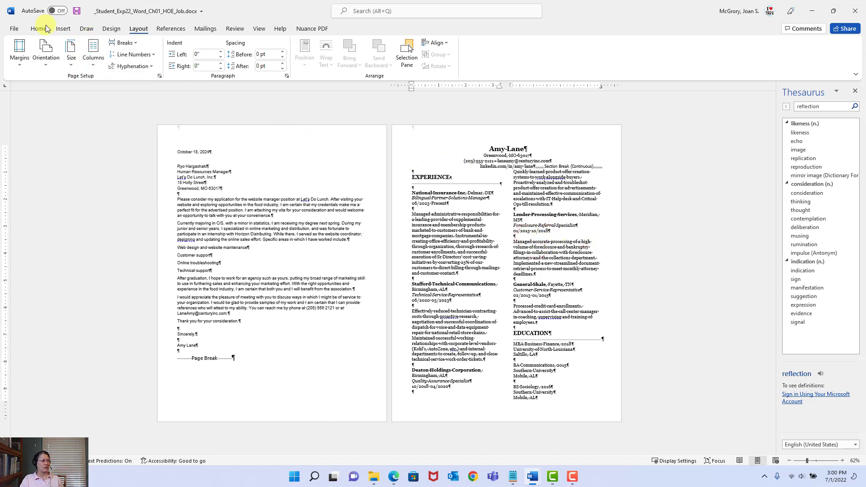
pyautogui.click(77, 17)
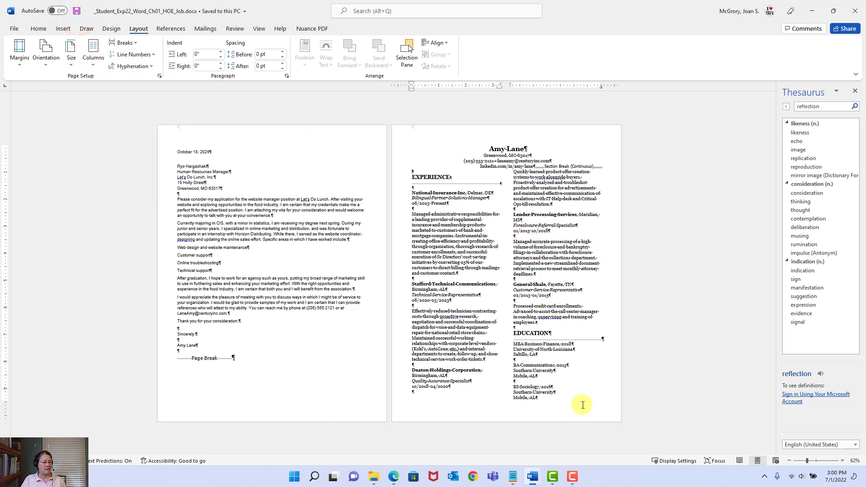
# Step: Switch to the Exp22_Word_Ch01_HOE_Job instructions document, recheck step 9 and read step 10 about the Column break
pyautogui.moveTo(534, 479)
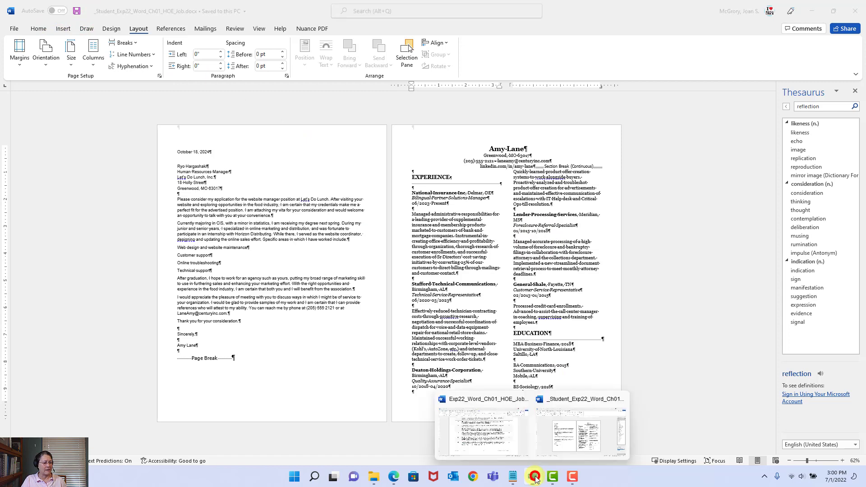
pyautogui.click(495, 441)
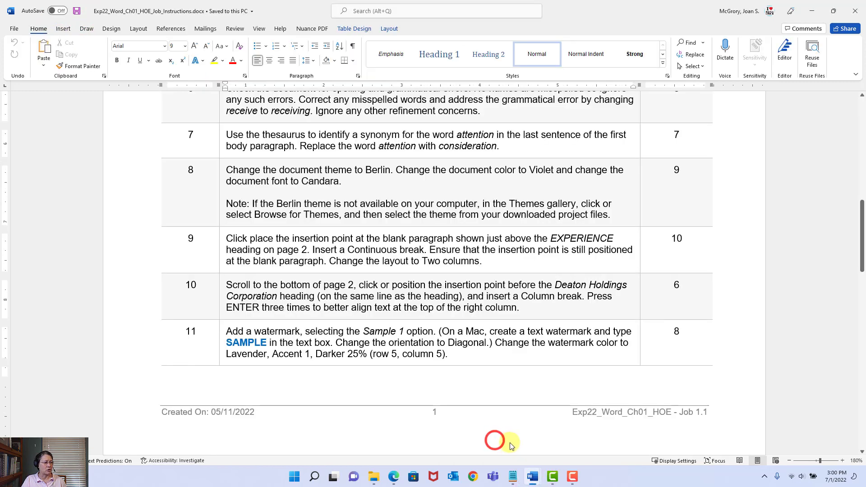
pyautogui.click(257, 249)
pyautogui.tripleClick(267, 250)
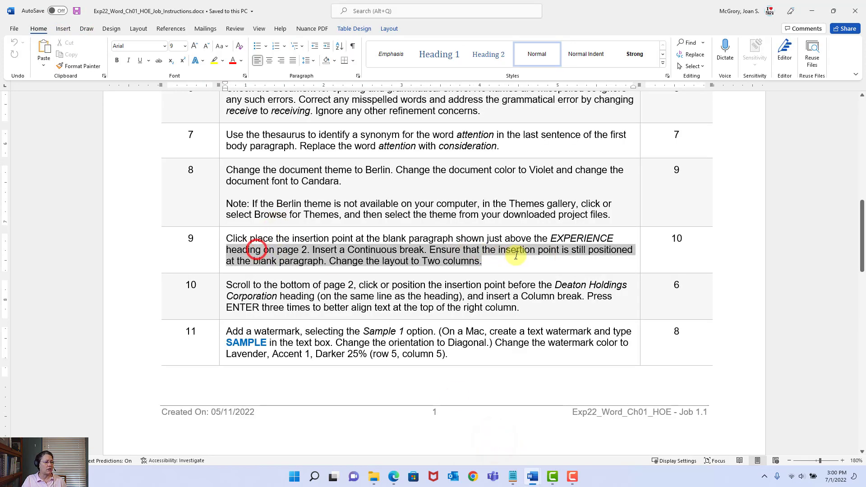
pyautogui.click(434, 255)
pyautogui.click(335, 285)
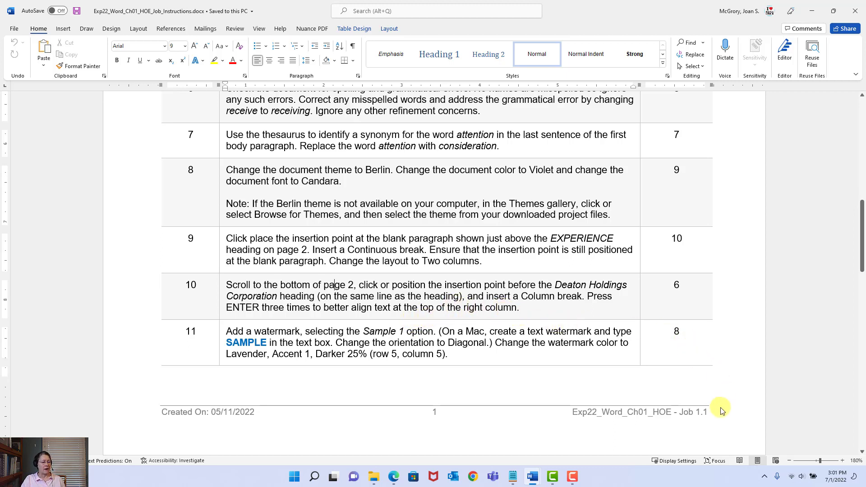
# Step: Return to the student job document and examine the Deaton Holdings Corporation heading and how the entries are split across page 2's columns
pyautogui.moveTo(534, 479)
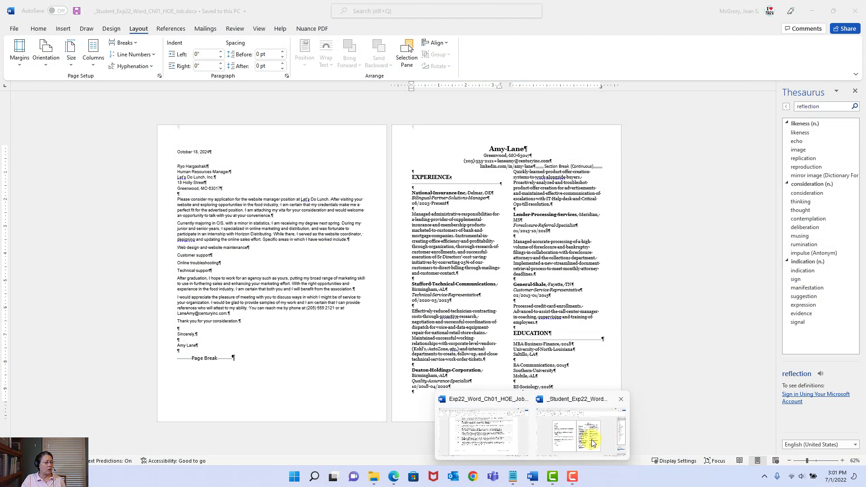
pyautogui.click(592, 444)
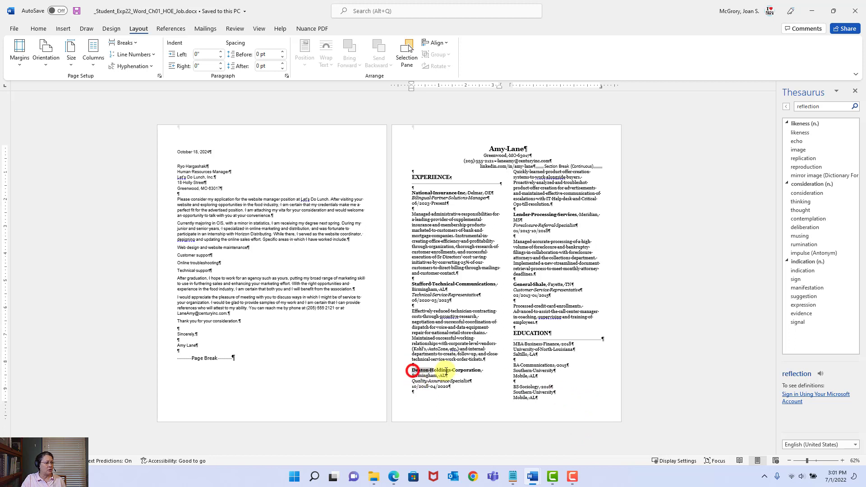
pyautogui.moveTo(413, 371); pyautogui.dragTo(480, 371)
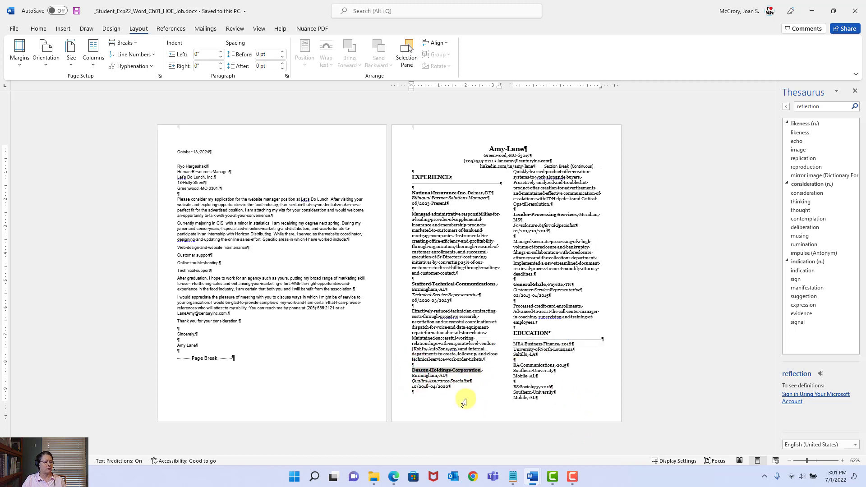
pyautogui.tripleClick(519, 397)
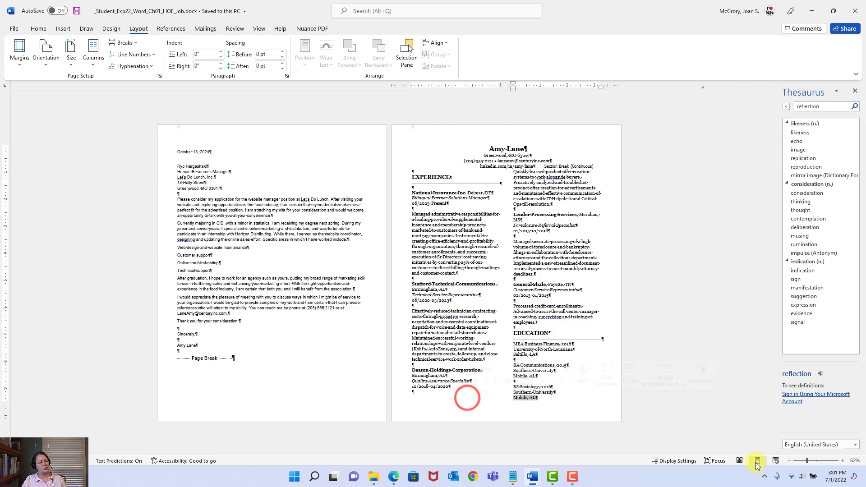
pyautogui.click(843, 460)
pyautogui.click(843, 461)
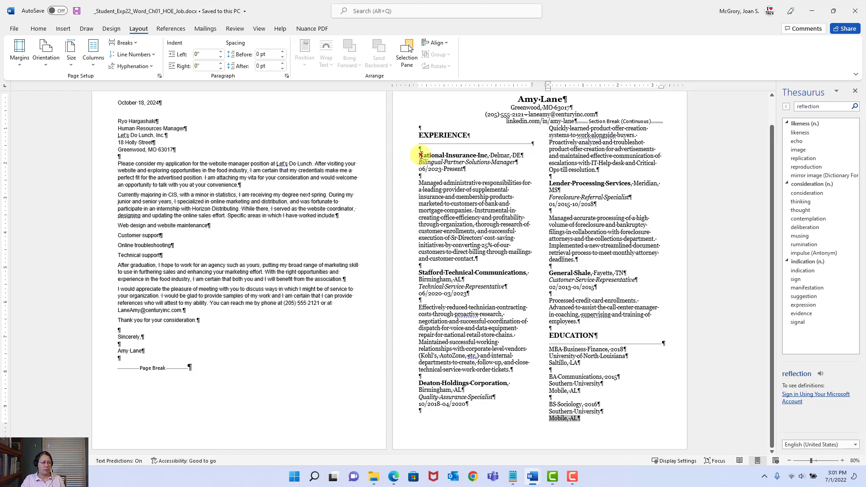
pyautogui.moveTo(420, 155); pyautogui.dragTo(465, 169)
pyautogui.click(457, 195)
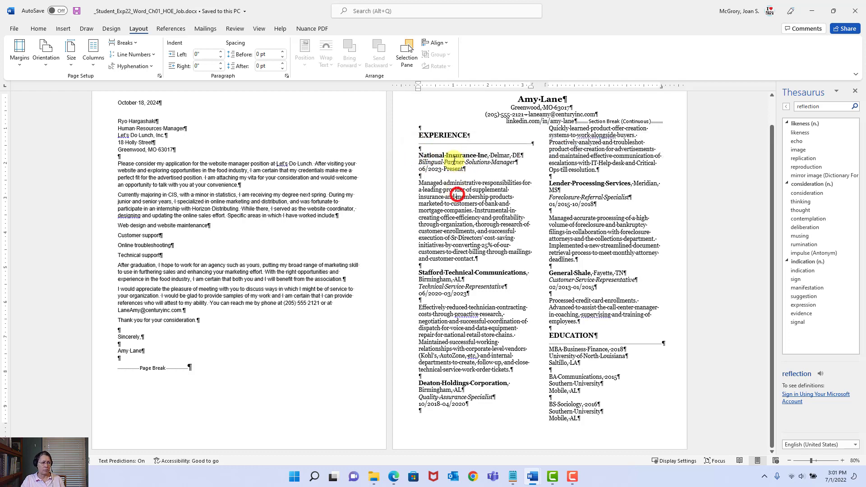
pyautogui.click(435, 184)
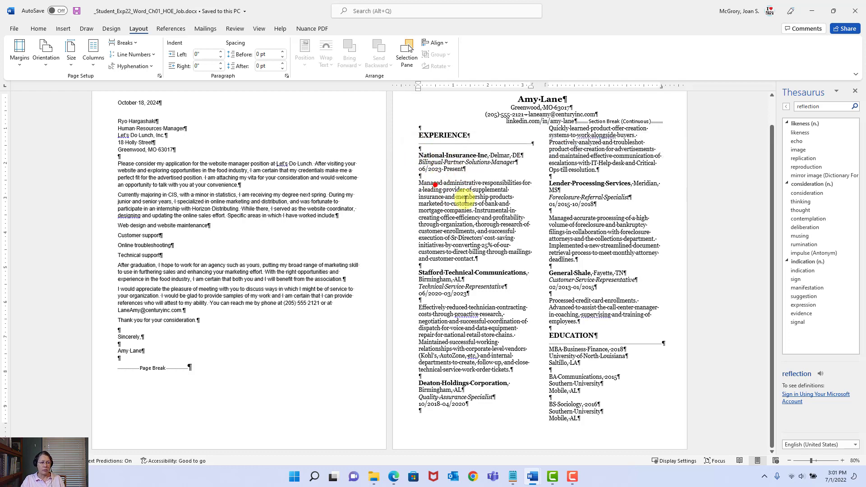
pyautogui.moveTo(465, 199); pyautogui.dragTo(515, 232)
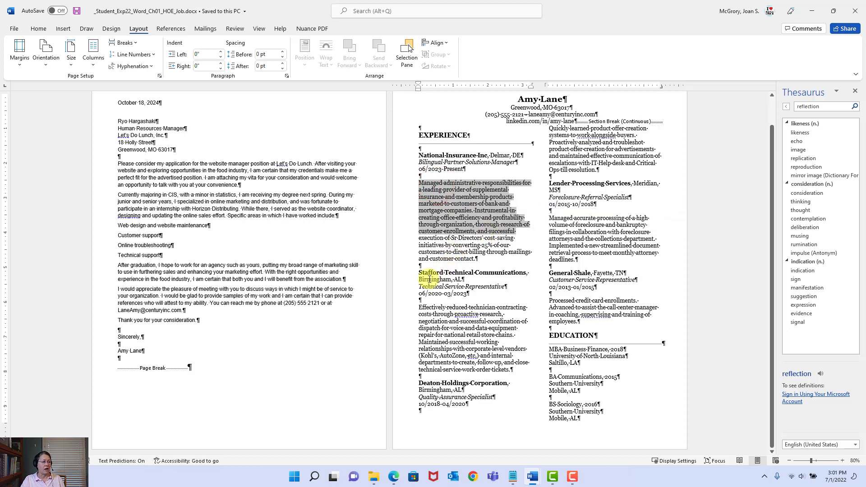
pyautogui.moveTo(419, 273); pyautogui.dragTo(462, 280)
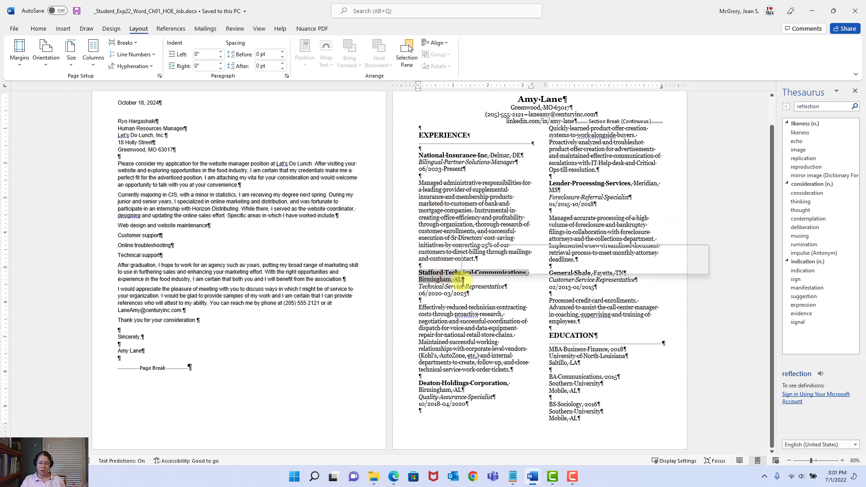
pyautogui.moveTo(449, 311); pyautogui.dragTo(499, 338)
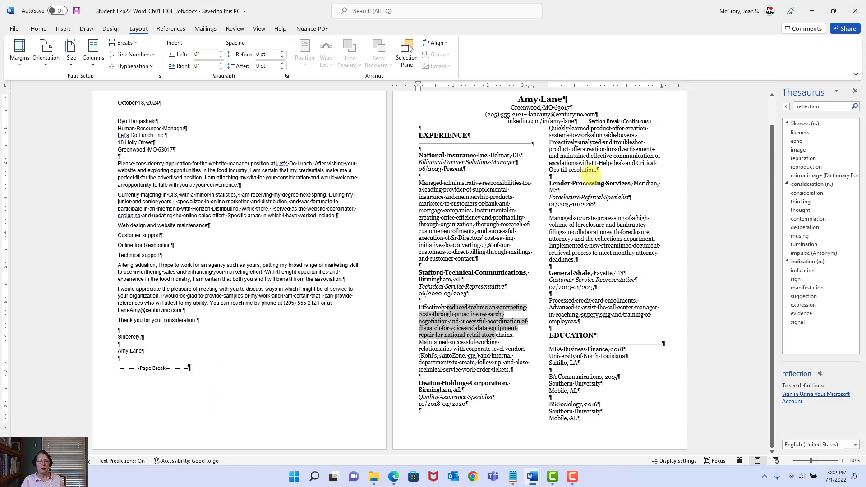
pyautogui.click(555, 279)
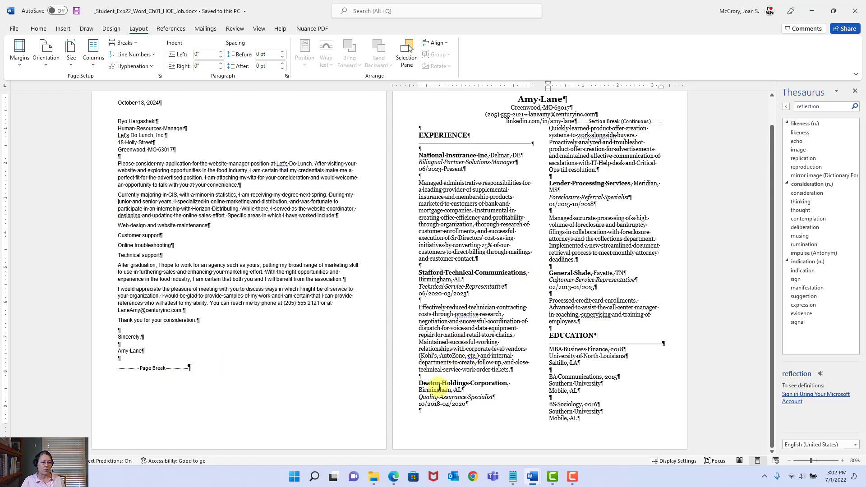
# Step: Insert a column break directly before the Deaton Holdings Corporation heading on page 2
pyautogui.click(417, 383)
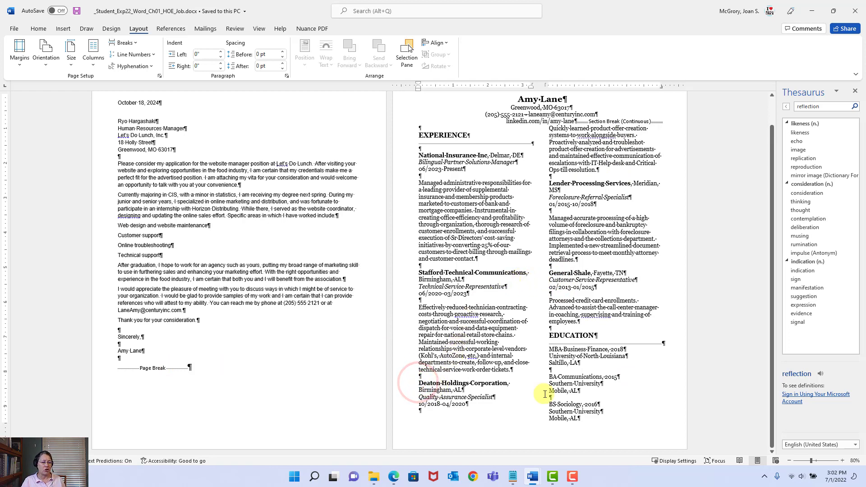
pyautogui.click(842, 460)
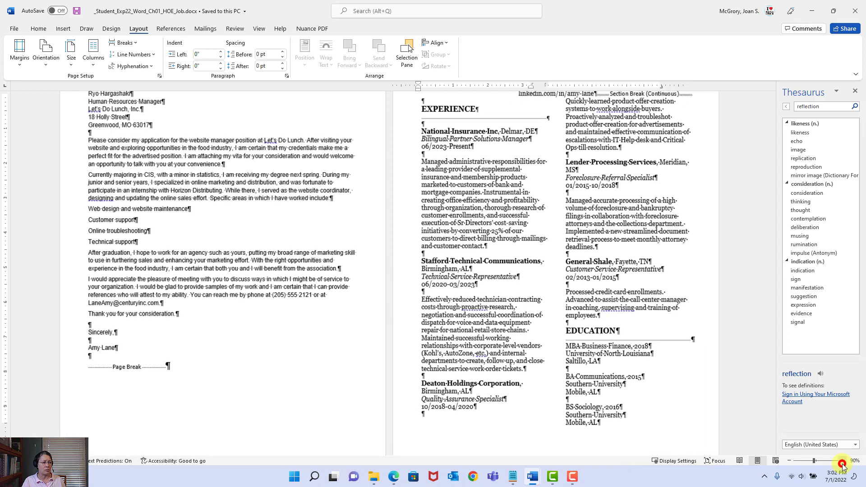
pyautogui.click(842, 460)
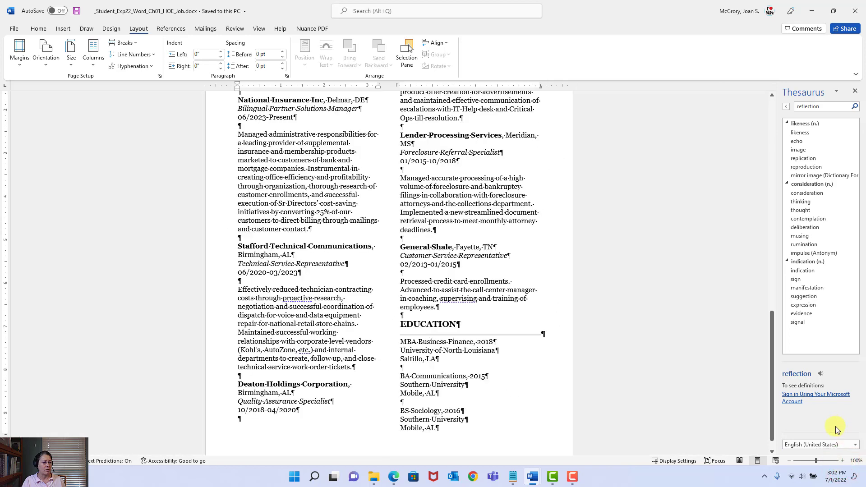
pyautogui.moveTo(772, 423); pyautogui.dragTo(776, 404)
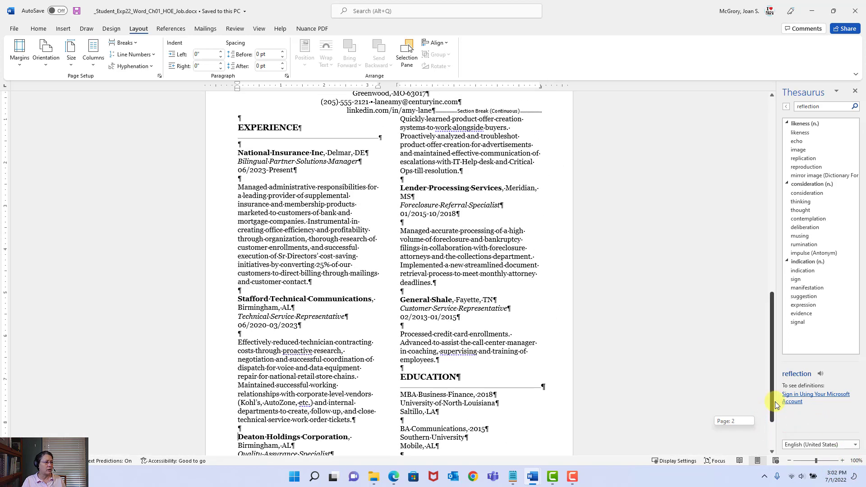
pyautogui.click(236, 439)
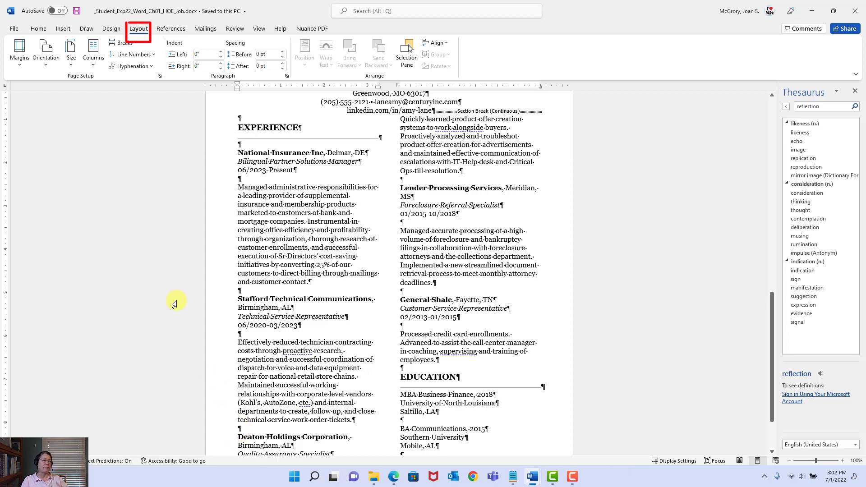
pyautogui.click(132, 44)
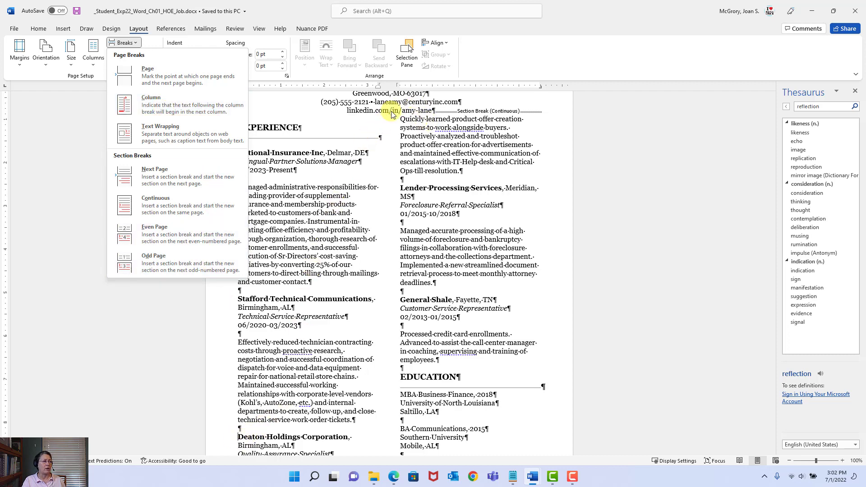
pyautogui.click(130, 107)
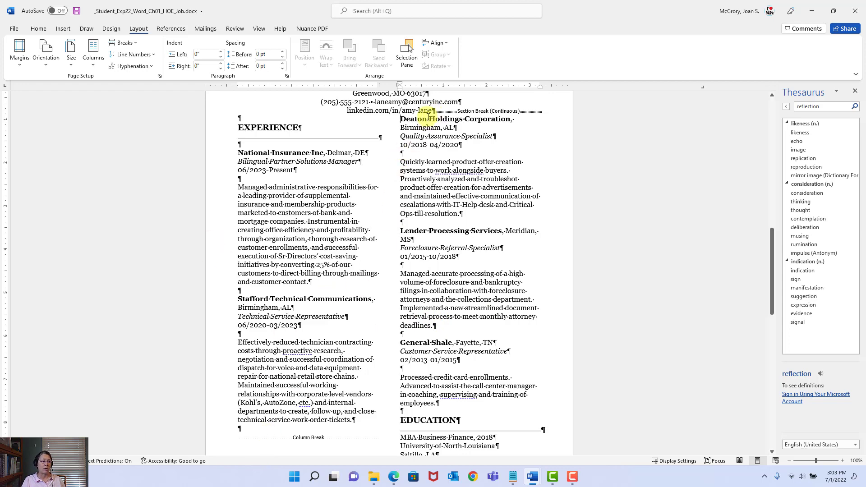
# Step: Add three blank paragraphs above the Deaton Holdings Corporation heading at the start of the second column
pyautogui.scroll(1, 400, 220)
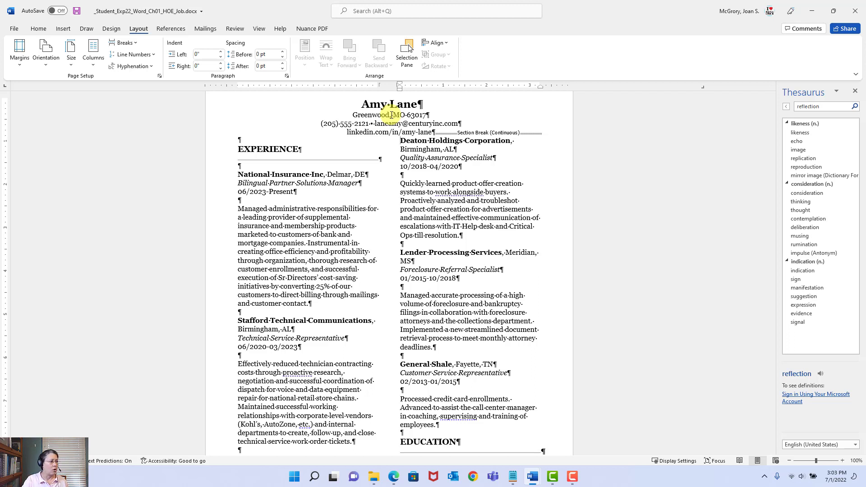
pyautogui.press('Return')
pyautogui.press('Return')
pyautogui.press('Return')
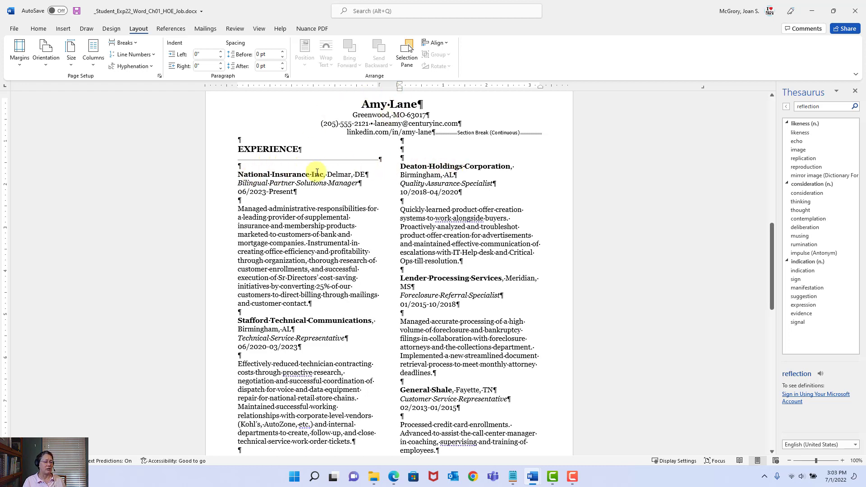
# Step: Check the column alignment with formatting marks temporarily hidden, and save the document
pyautogui.click(39, 29)
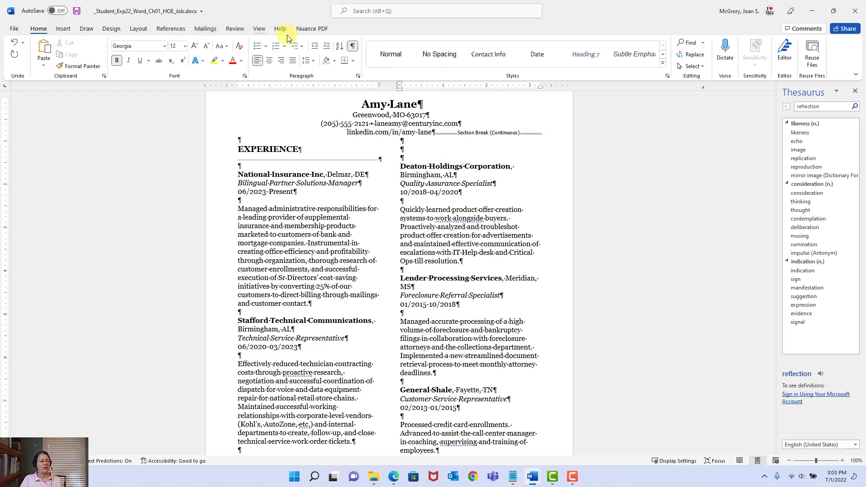
pyautogui.click(354, 47)
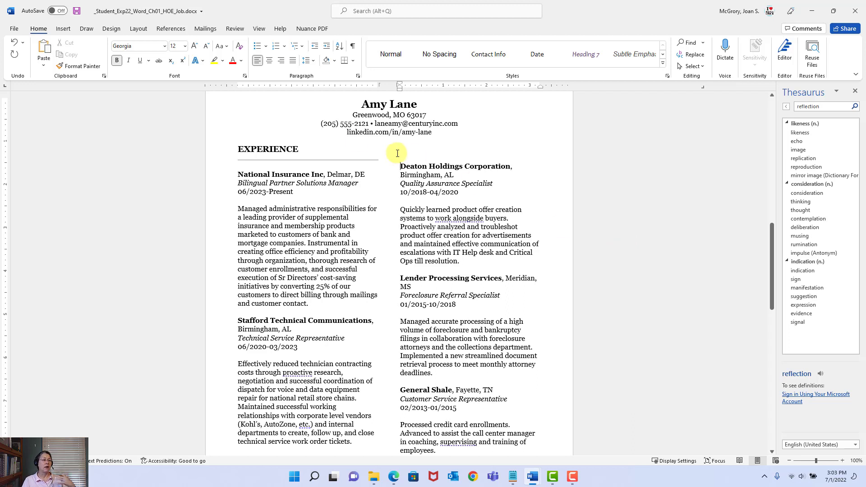
pyautogui.click(353, 49)
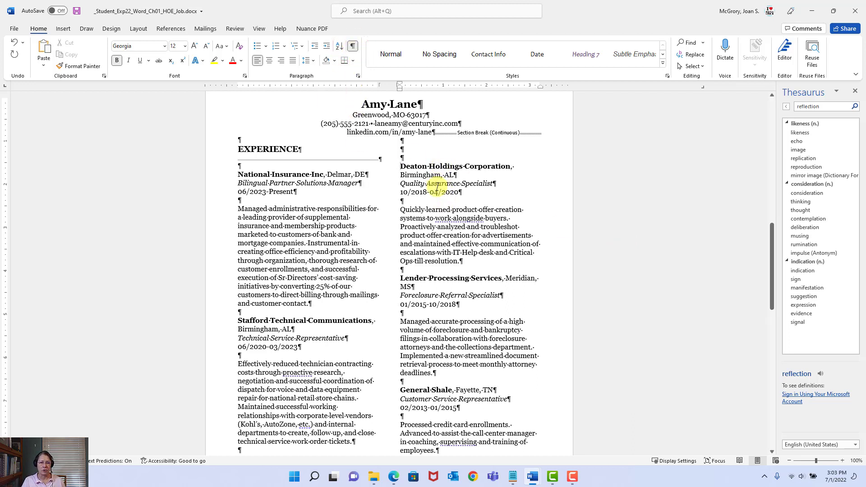
pyautogui.click(77, 11)
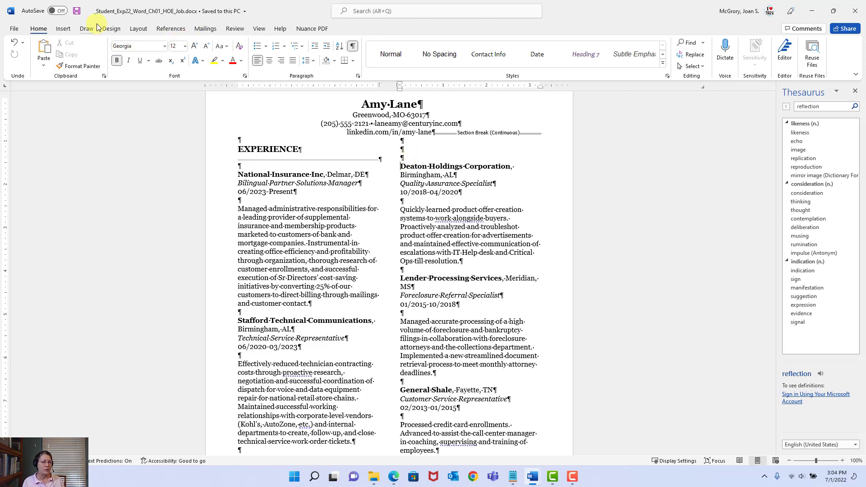
pyautogui.click(77, 10)
# Step: Switch to the Exp22_Word_Ch01_HOE_Job_Instructions document and review step 11's watermark option and colour requirements before returning to the job document
pyautogui.click(530, 477)
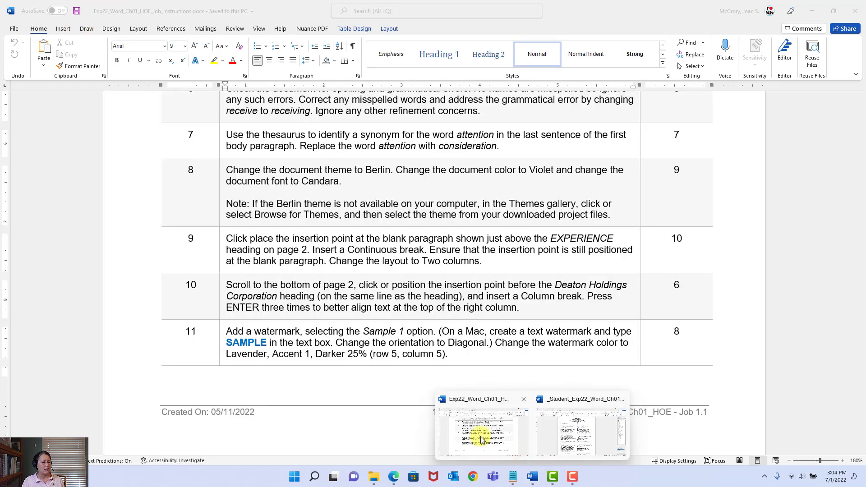
pyautogui.click(481, 435)
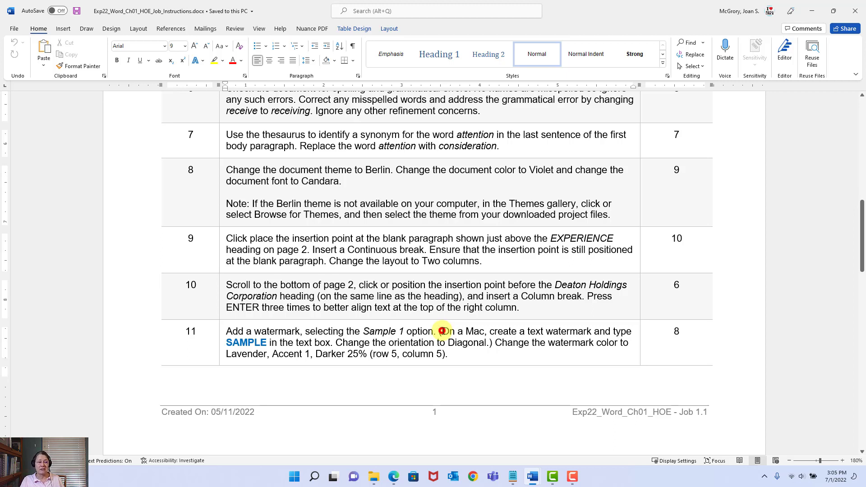
pyautogui.moveTo(444, 331); pyautogui.dragTo(488, 343)
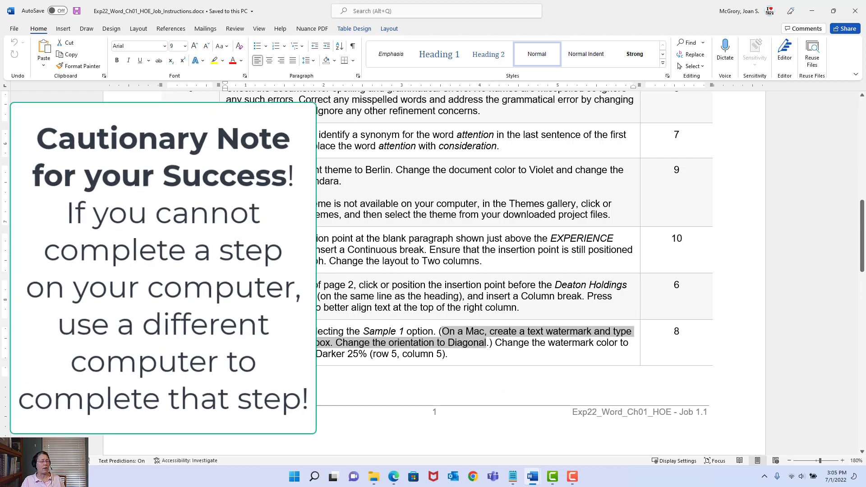
pyautogui.click(76, 11)
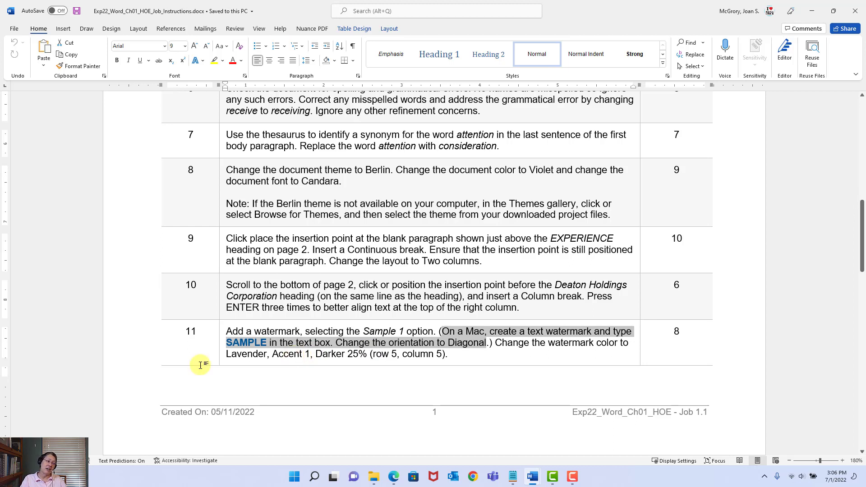
pyautogui.moveTo(226, 354); pyautogui.dragTo(369, 353)
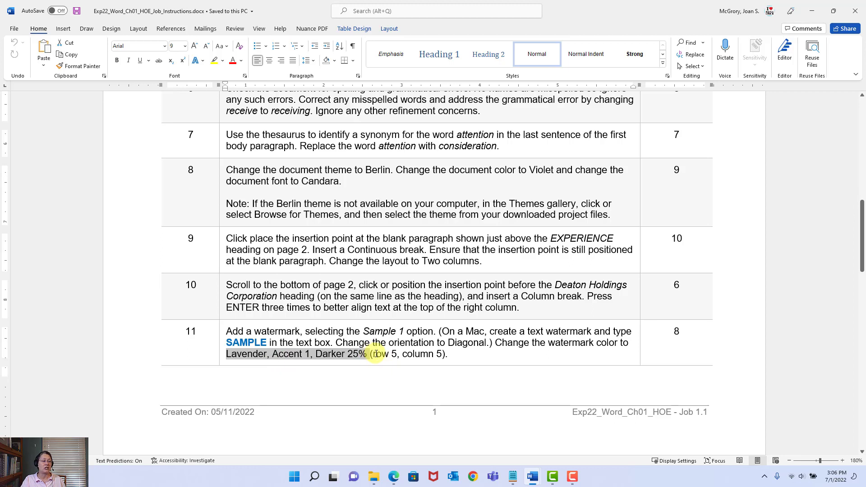
pyautogui.moveTo(373, 354); pyautogui.dragTo(442, 354)
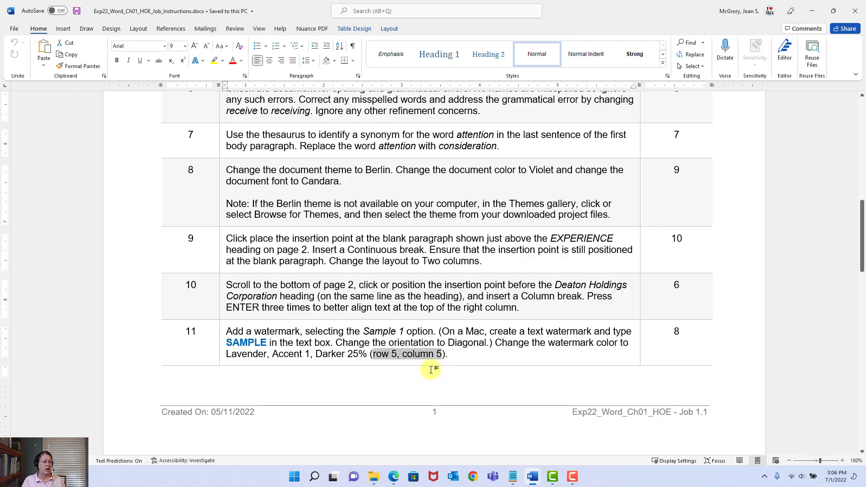
pyautogui.click(811, 10)
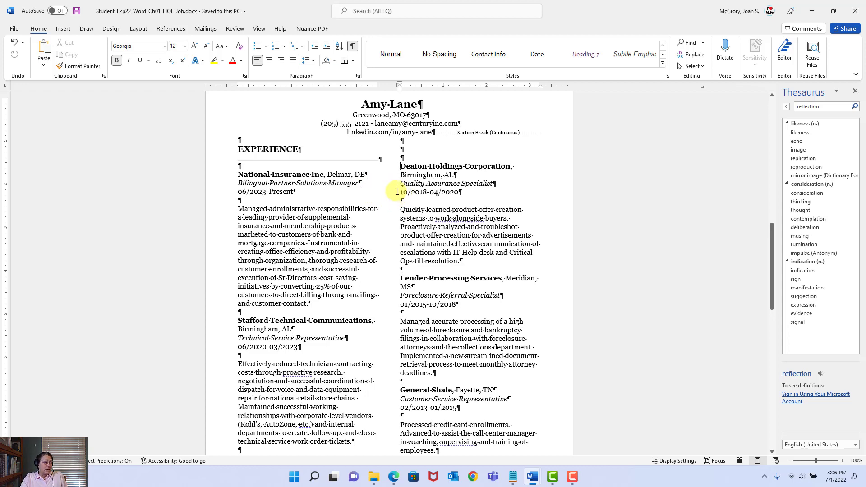
# Step: Add the SAMPLE 1 watermark from the Disclaimers group to the document
pyautogui.click(112, 29)
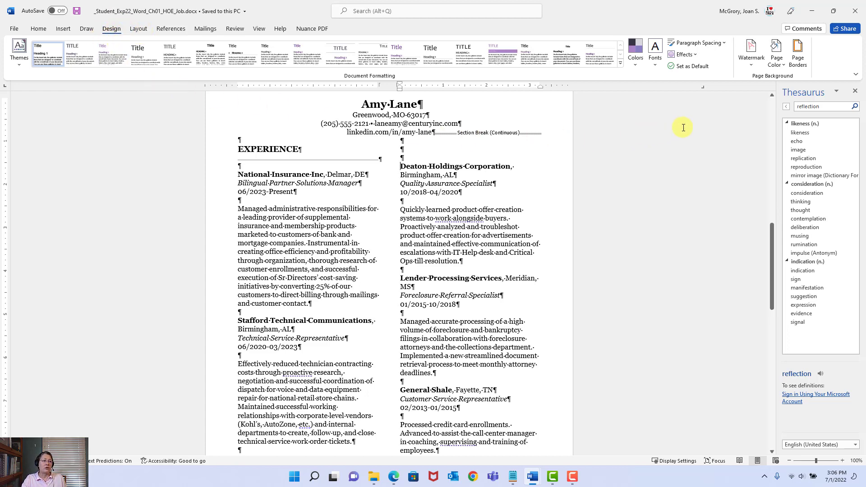
pyautogui.click(751, 66)
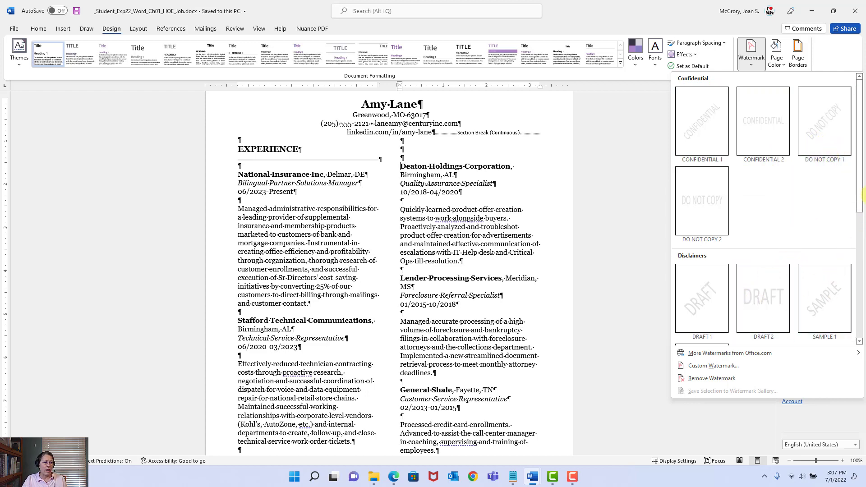
pyautogui.moveTo(860, 185); pyautogui.dragTo(861, 277)
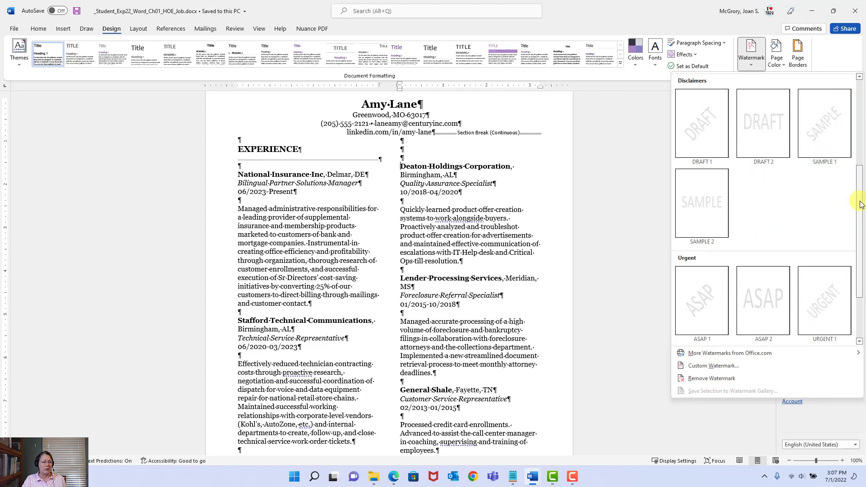
pyautogui.scroll(-3, 857, 191)
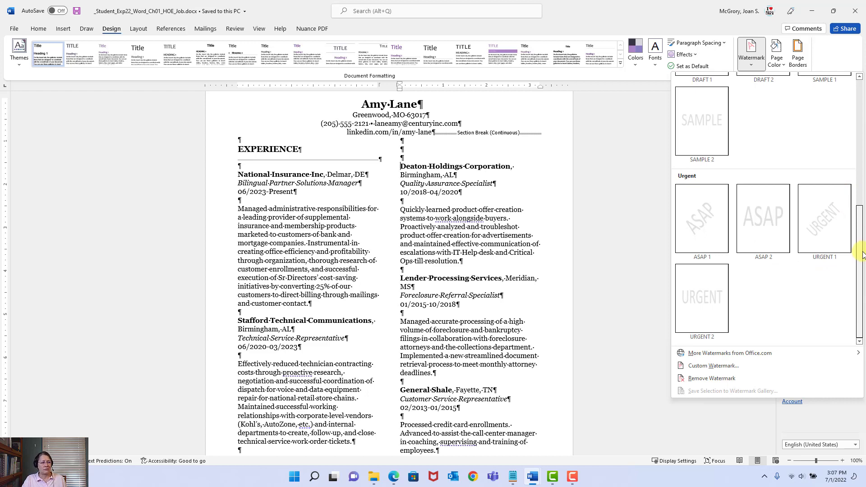
pyautogui.scroll(4, 862, 255)
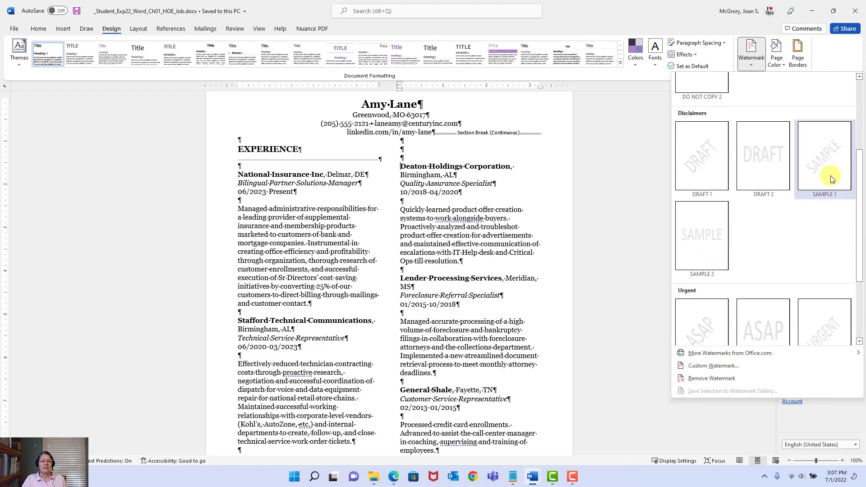
pyautogui.click(832, 180)
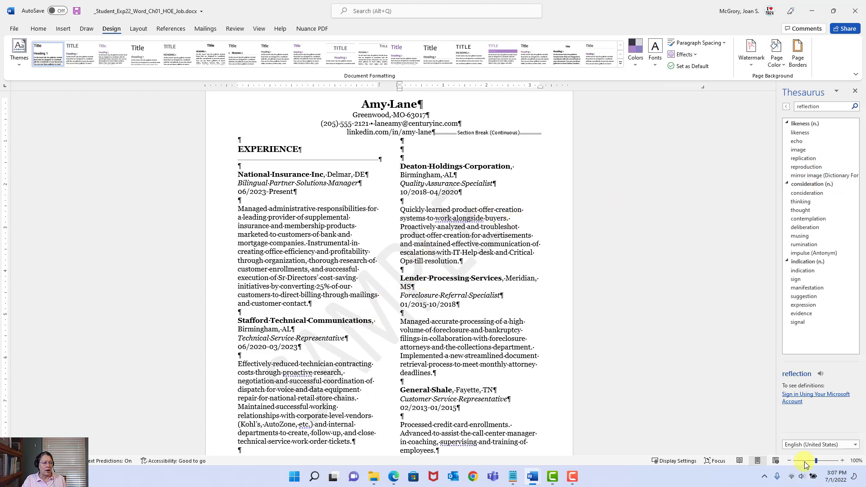
# Step: Examine the watermark across all pages of the document and save the file
pyautogui.click(805, 462)
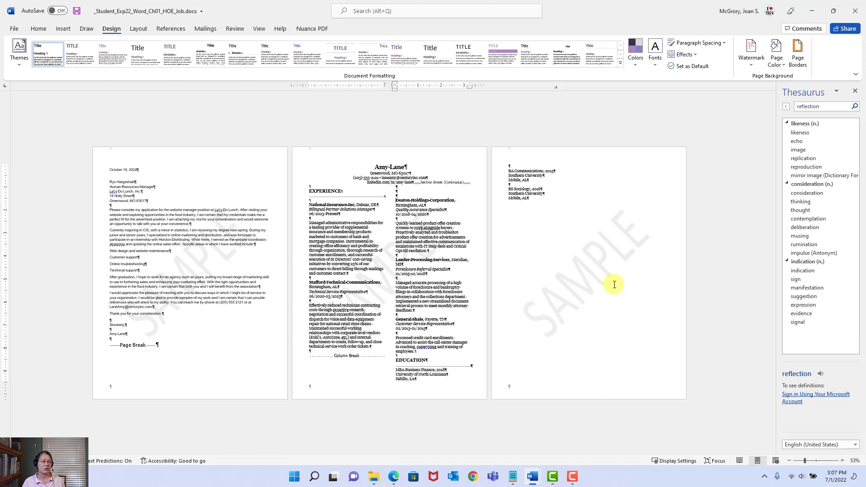
pyautogui.rightClick(600, 251)
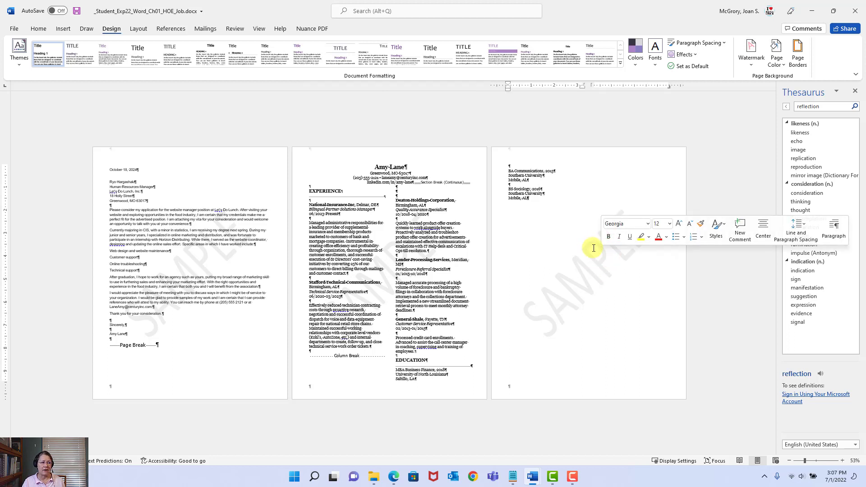
pyautogui.click(590, 250)
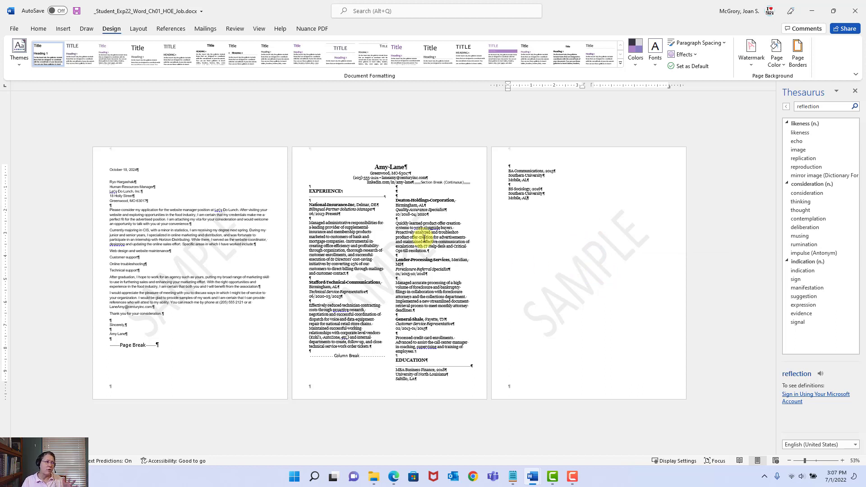
pyautogui.click(78, 12)
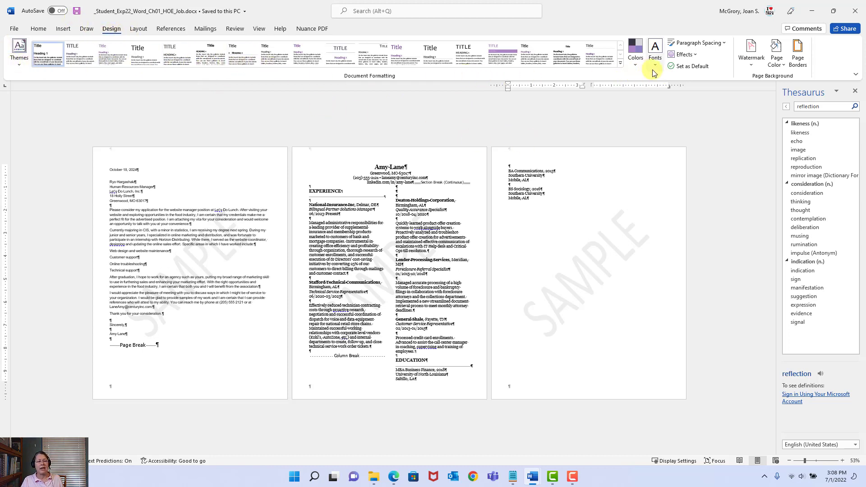
# Step: Recolour the SAMPLE text watermark to Lavender, Accent 1, Darker 25%, and save the document
pyautogui.click(753, 66)
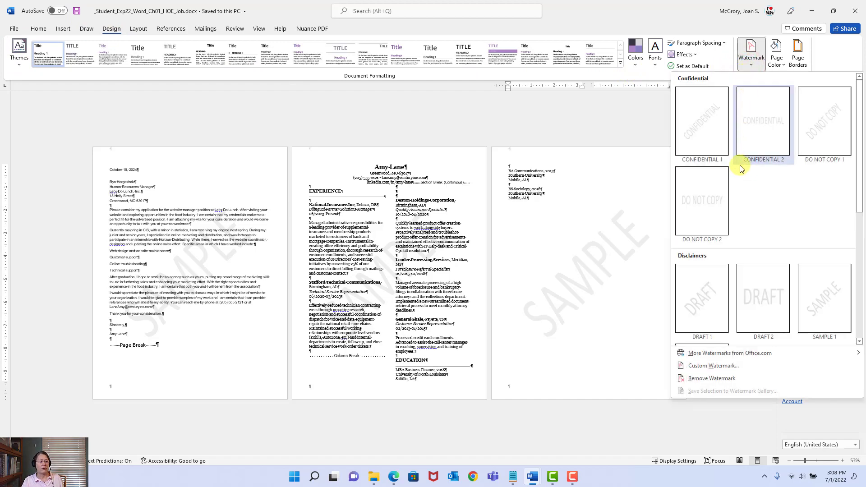
pyautogui.click(713, 365)
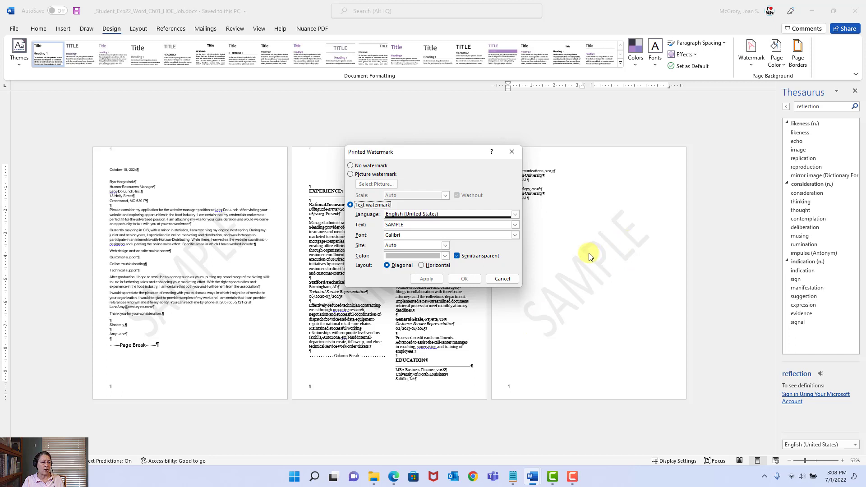
pyautogui.click(447, 258)
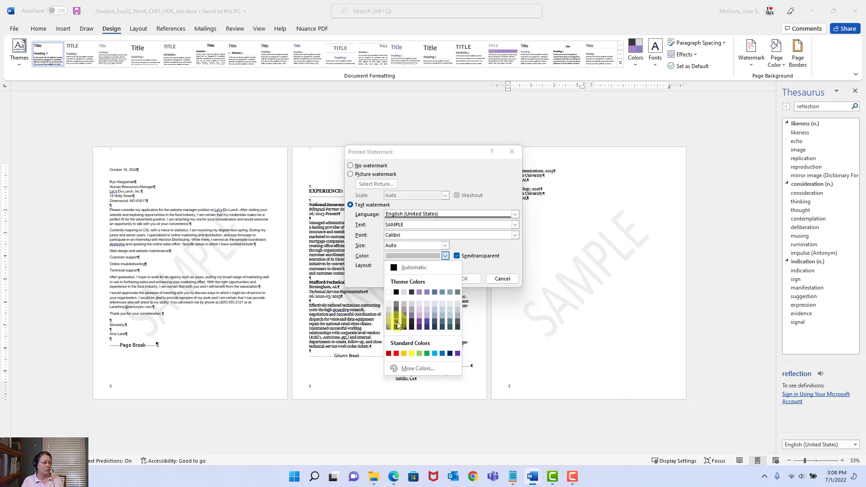
pyautogui.click(420, 323)
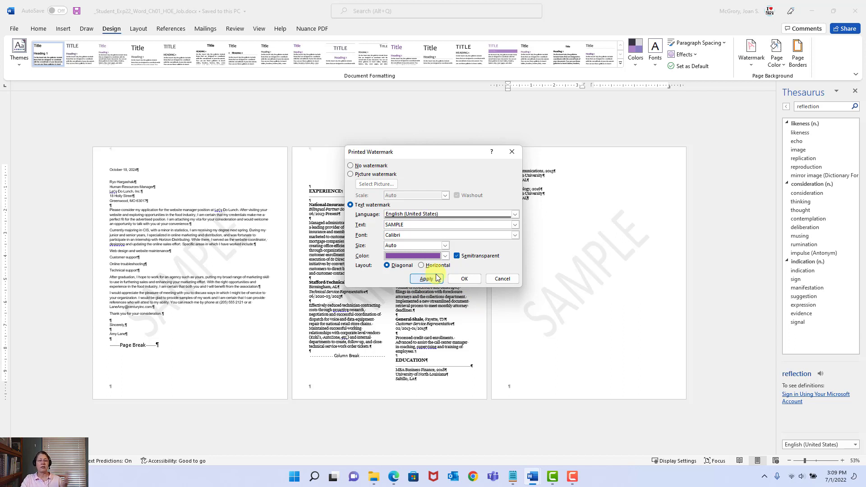
pyautogui.click(426, 279)
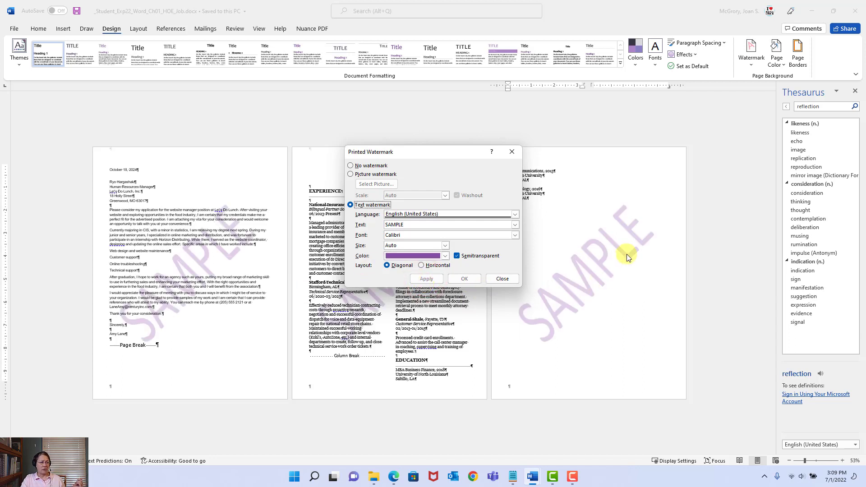
pyautogui.click(472, 278)
pyautogui.click(467, 281)
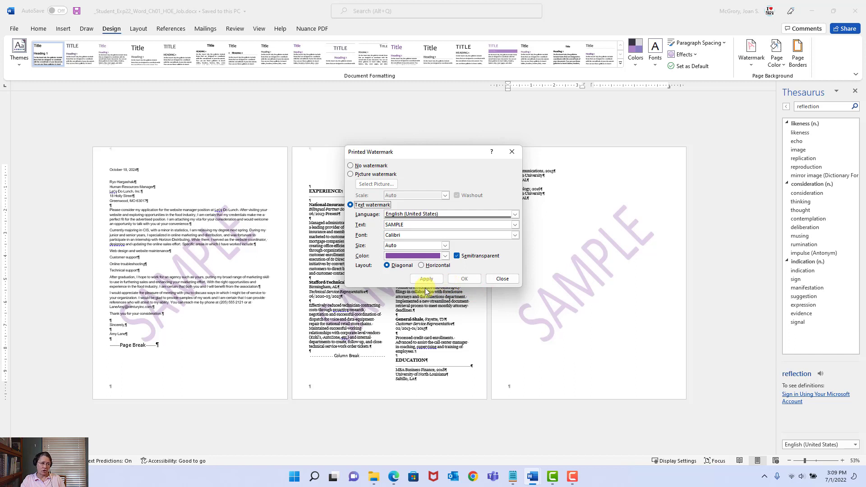
pyautogui.click(508, 285)
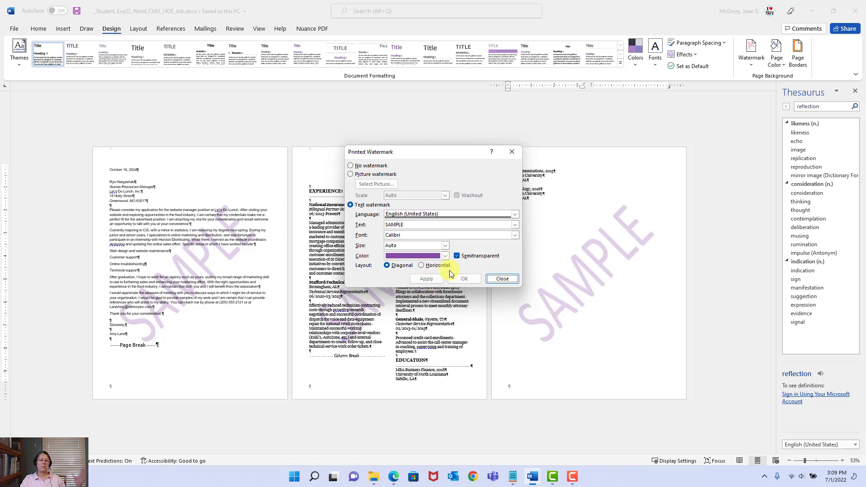
pyautogui.click(507, 279)
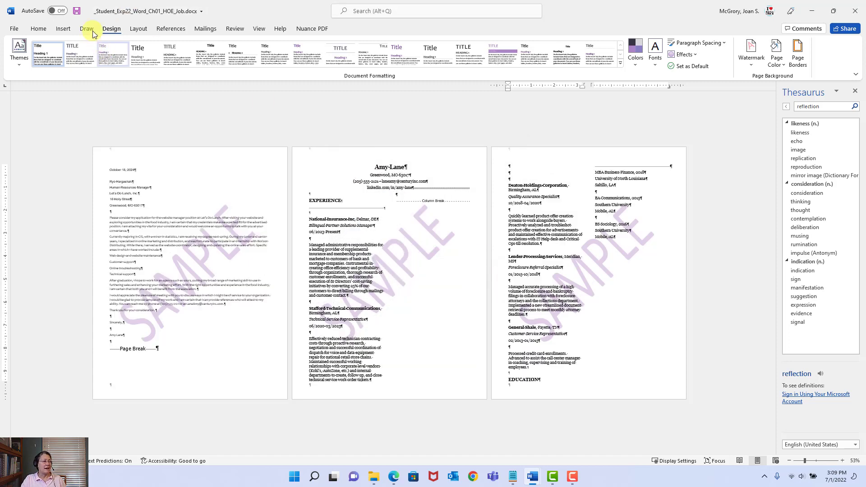
pyautogui.click(78, 13)
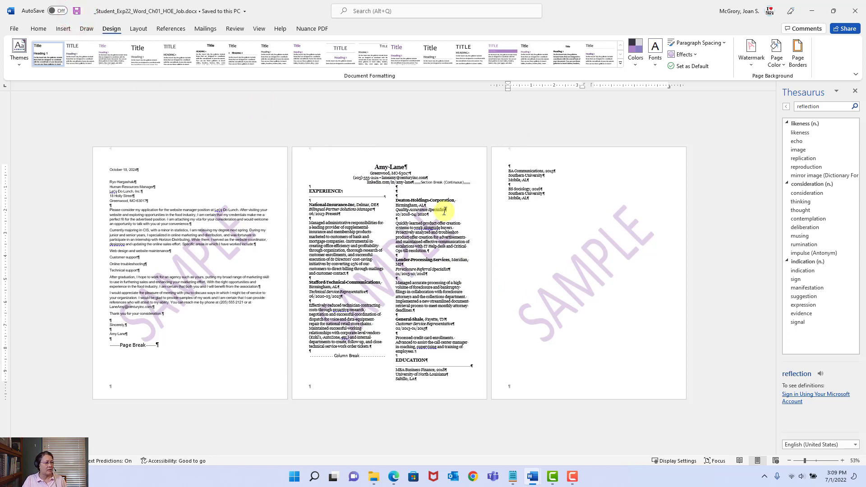
# Step: Switch to the Exp22_Word_Ch01_HOE_Job_Instructions document and review step 12's page border requirements before returning to the job document
pyautogui.moveTo(530, 481)
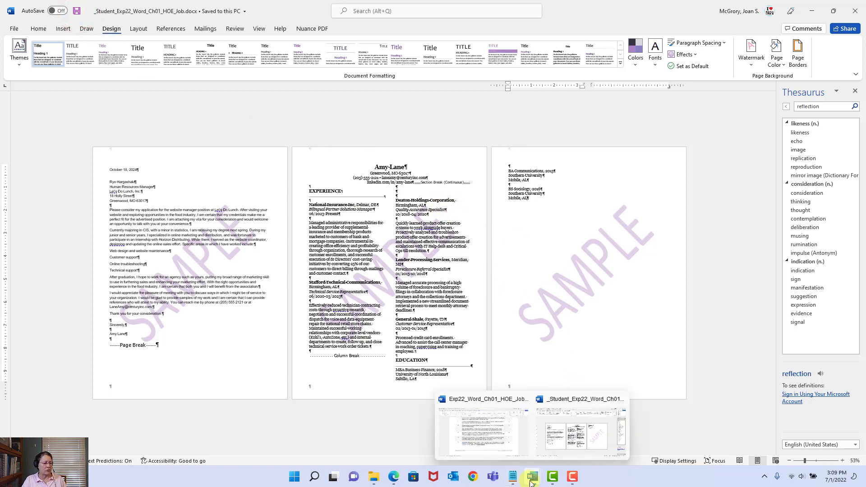
pyautogui.click(501, 437)
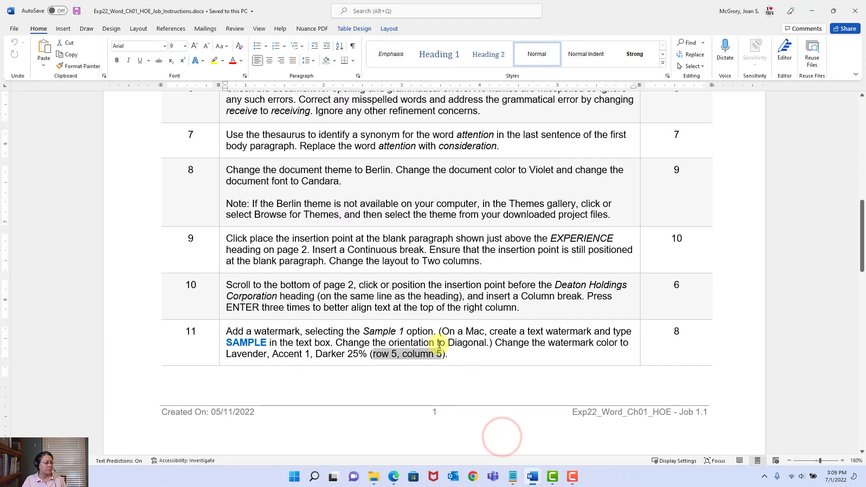
pyautogui.scroll(-10, 457, 336)
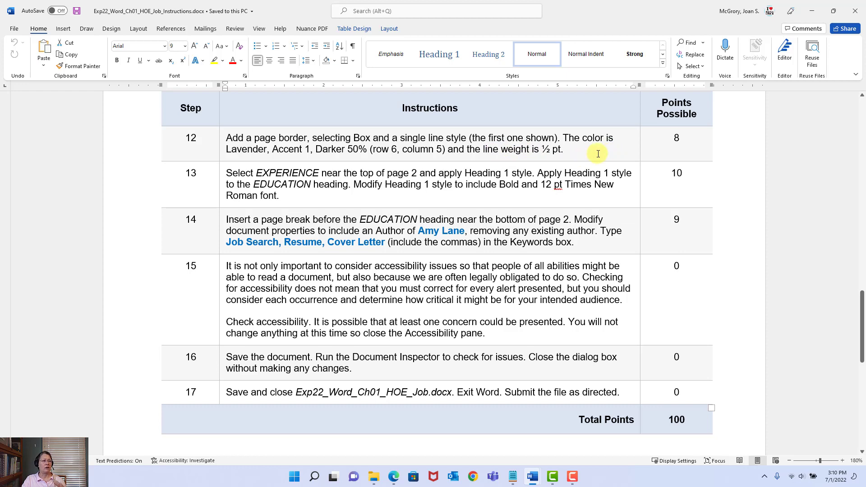
pyautogui.click(811, 10)
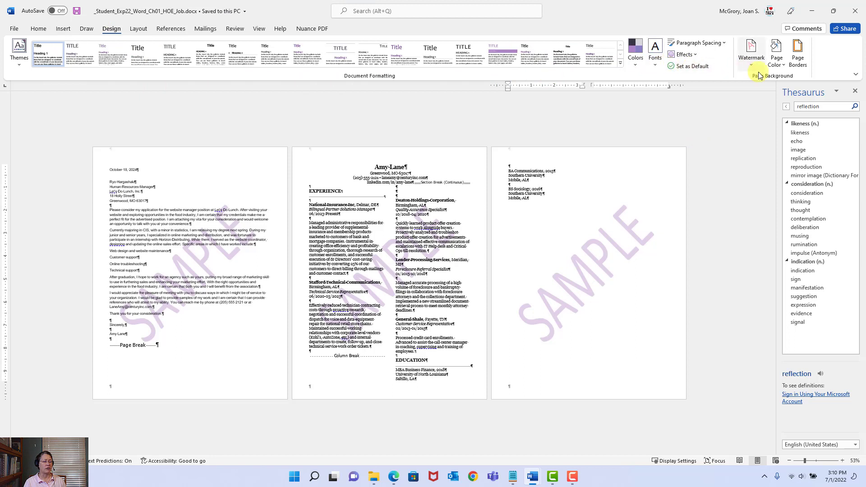
# Step: Add a Box page border to the whole document with a ½ pt single line in Lavender, Accent 1, Darker 50%, and save
pyautogui.click(798, 61)
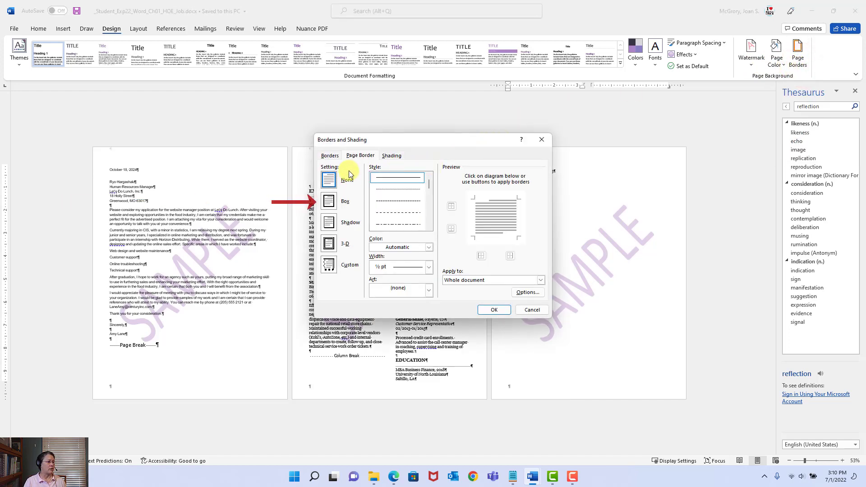
pyautogui.click(329, 202)
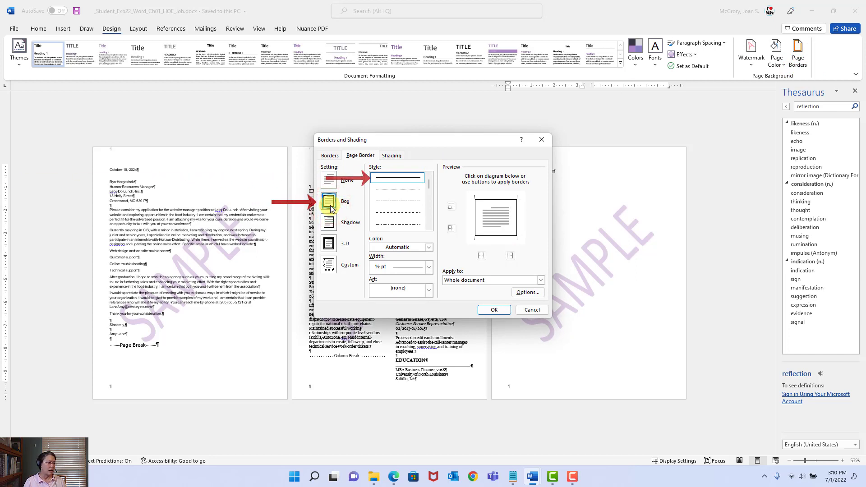
pyautogui.click(413, 179)
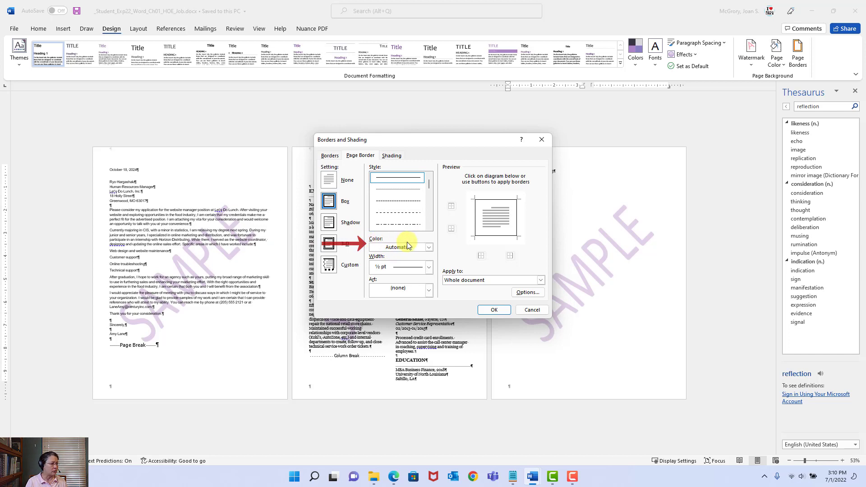
pyautogui.click(429, 247)
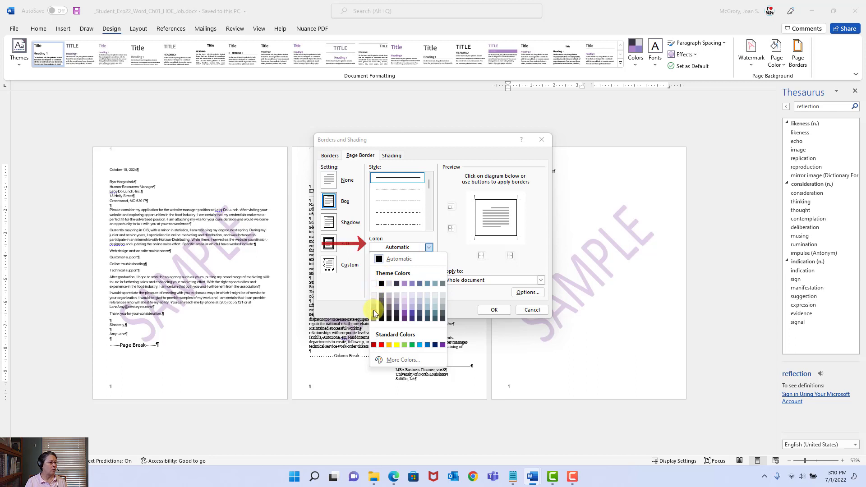
pyautogui.click(404, 319)
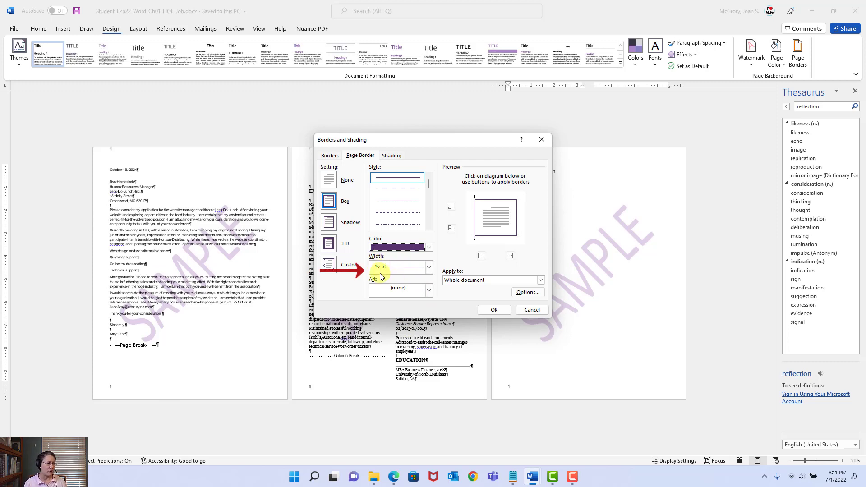
pyautogui.click(493, 309)
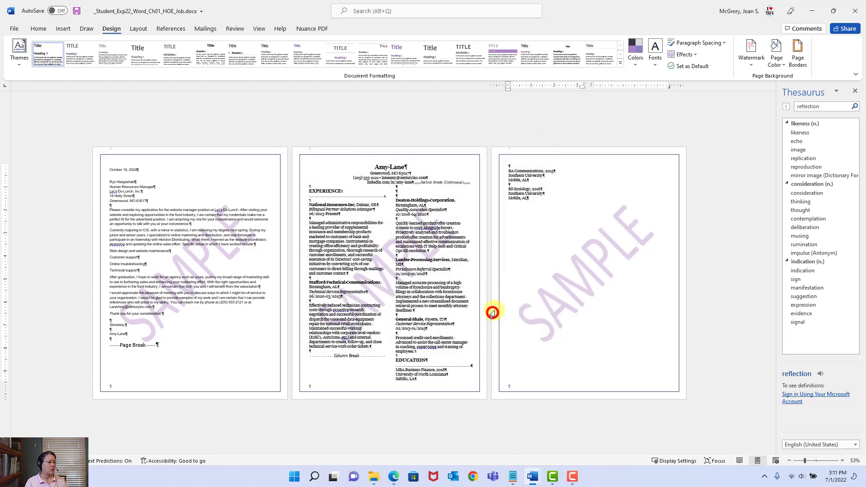
pyautogui.click(76, 12)
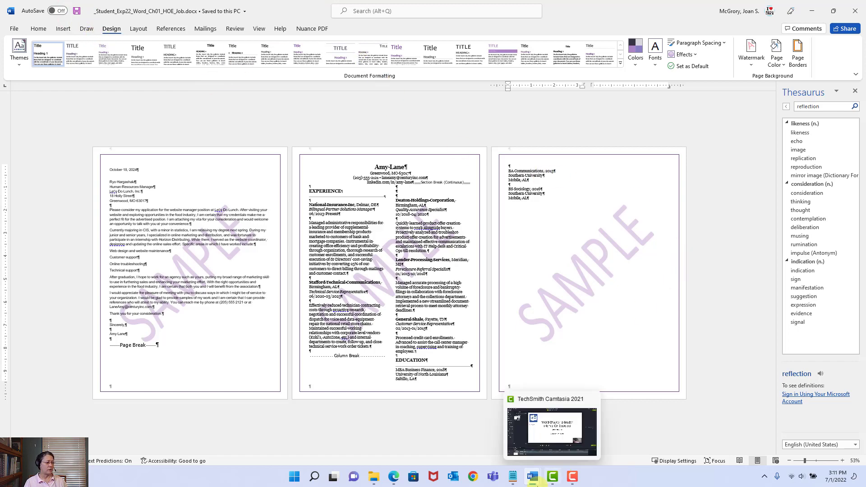
# Step: Review step 13's Heading 1 style requirements in the instructions document and return to the job document
pyautogui.moveTo(533, 477)
pyautogui.click(484, 435)
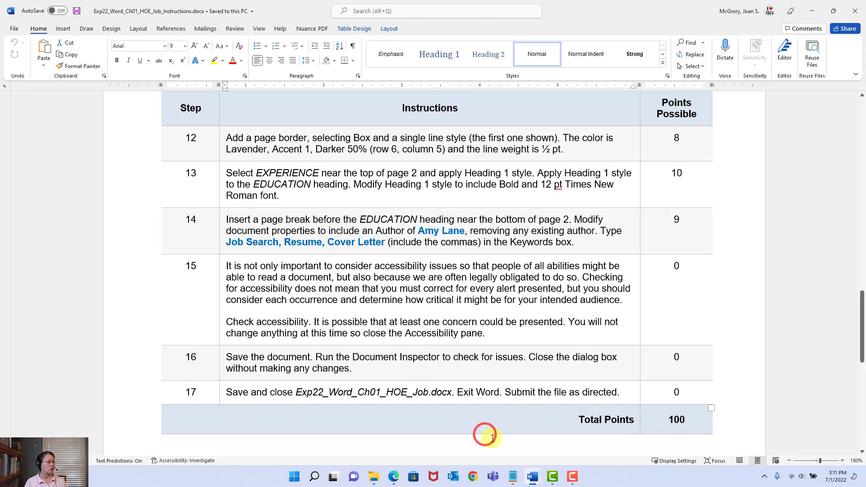
pyautogui.moveTo(532, 479)
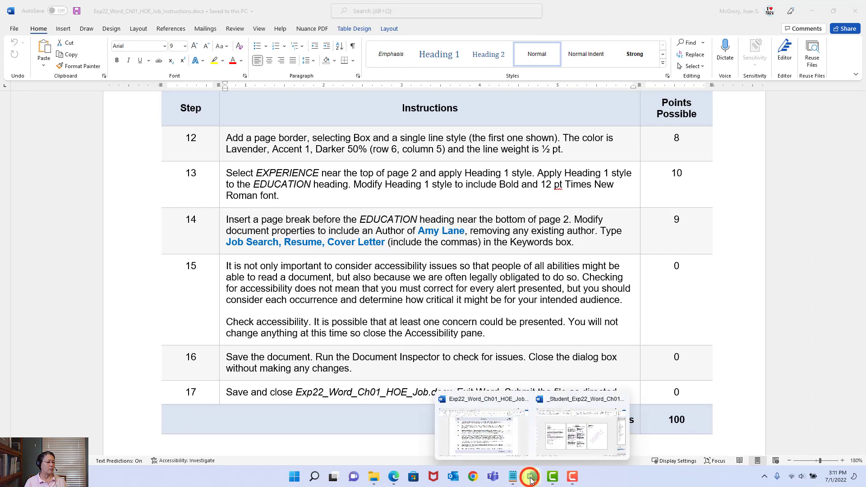
pyautogui.click(556, 443)
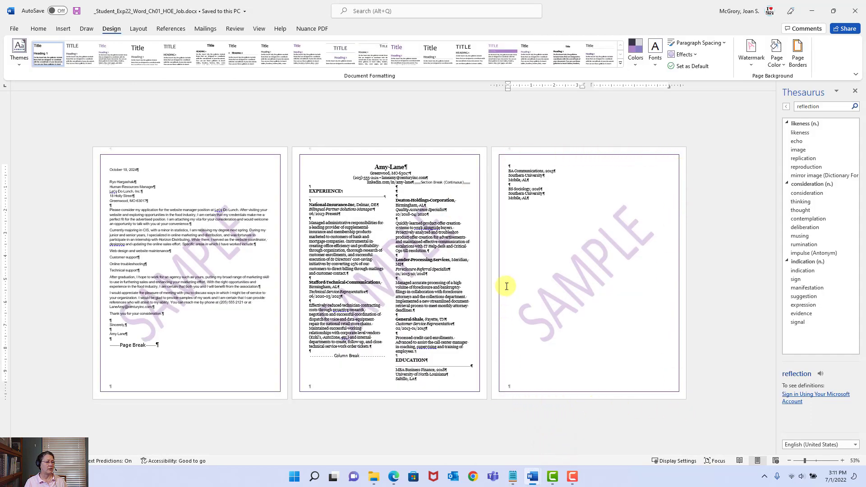
pyautogui.moveTo(535, 481)
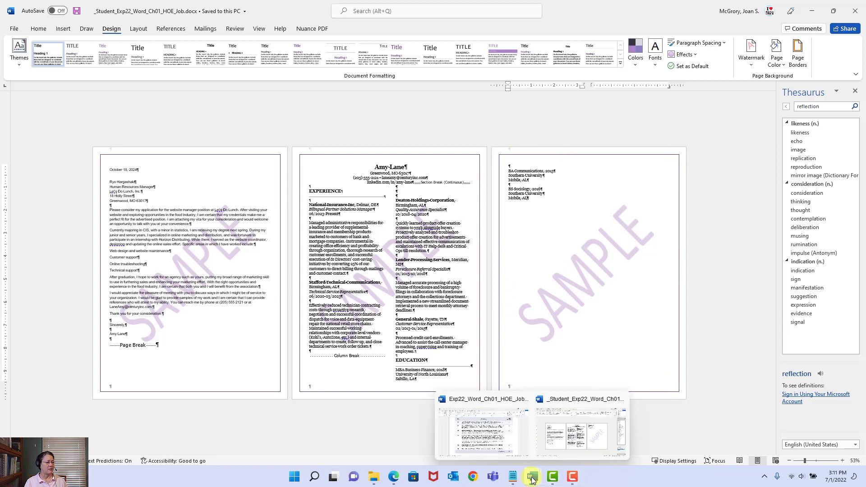
pyautogui.click(500, 445)
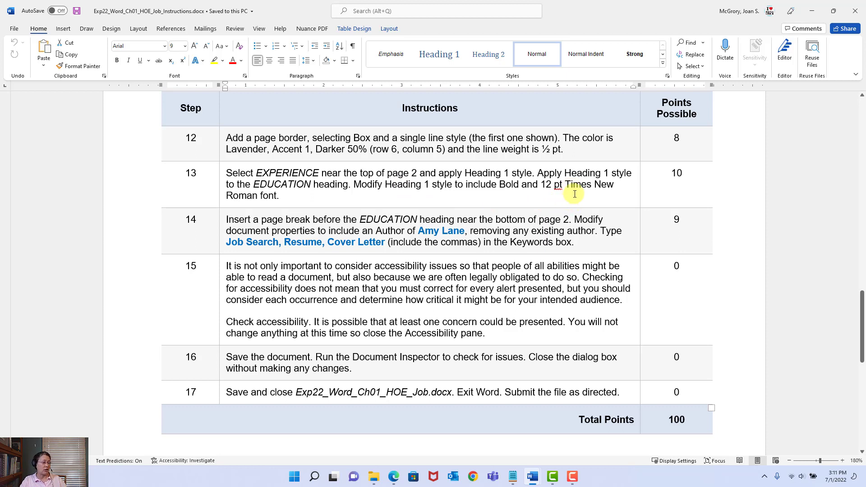
pyautogui.click(810, 13)
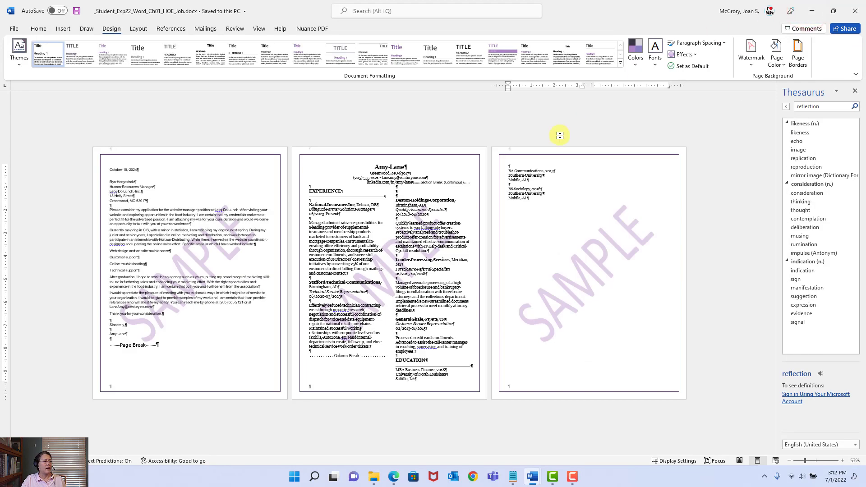
# Step: Try selecting the EXPERIENCE heading, a single word and whole paragraphs in the enlarged résumé on page 2
pyautogui.doubleClick(325, 190)
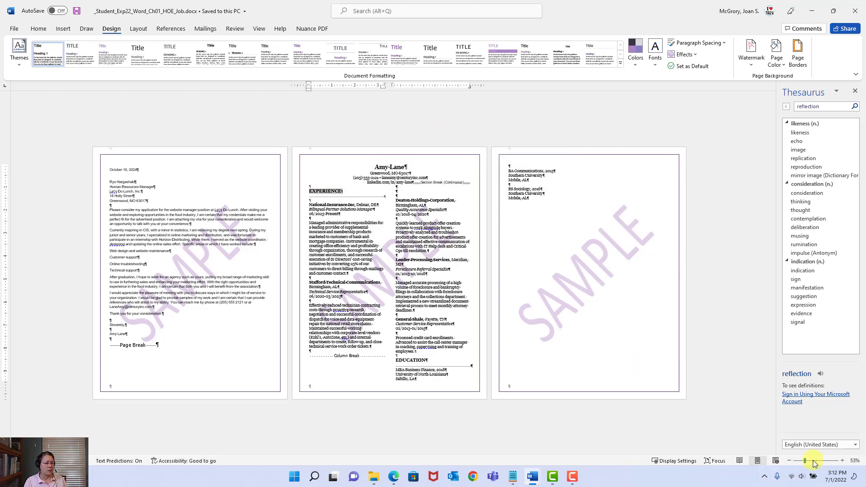
pyautogui.moveTo(815, 464); pyautogui.dragTo(822, 463)
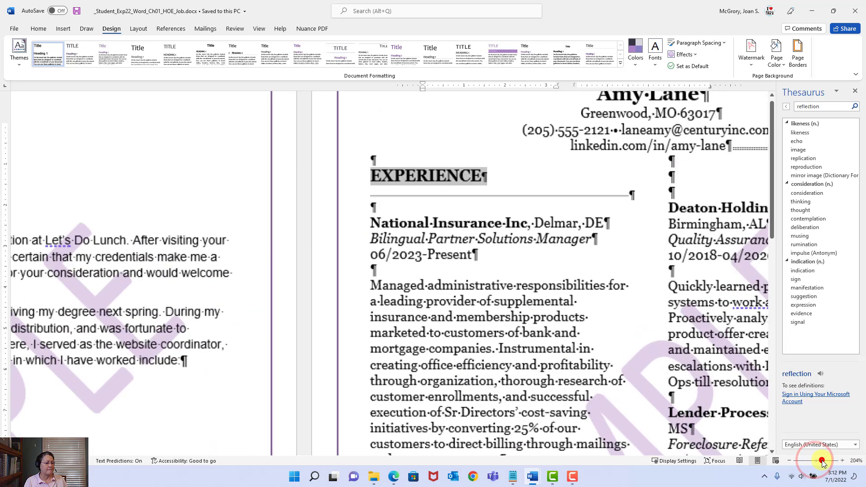
pyautogui.click(260, 336)
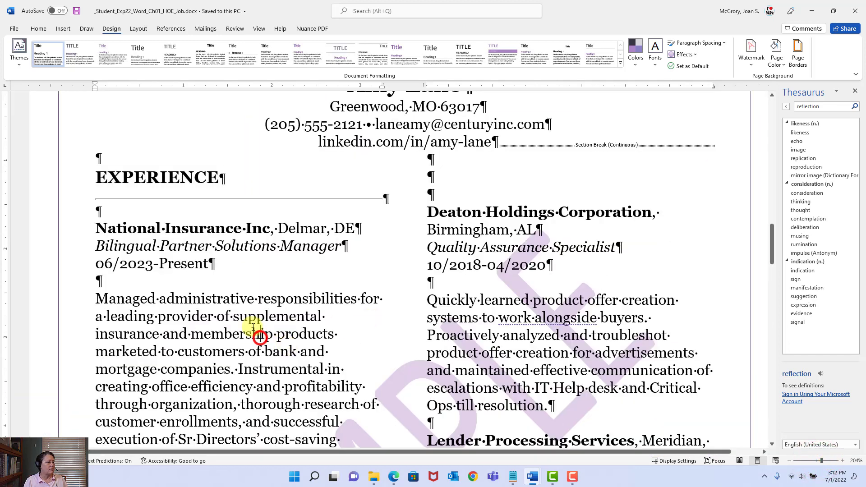
pyautogui.doubleClick(206, 298)
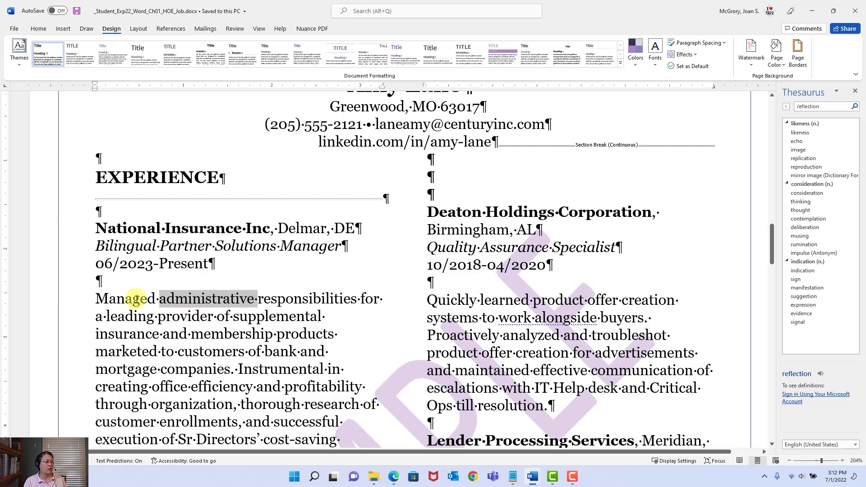
pyautogui.click(132, 299)
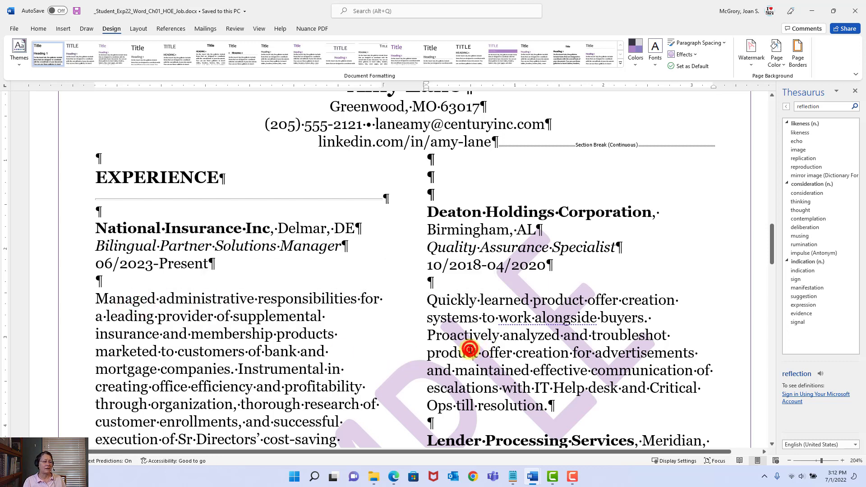
pyautogui.tripleClick(470, 351)
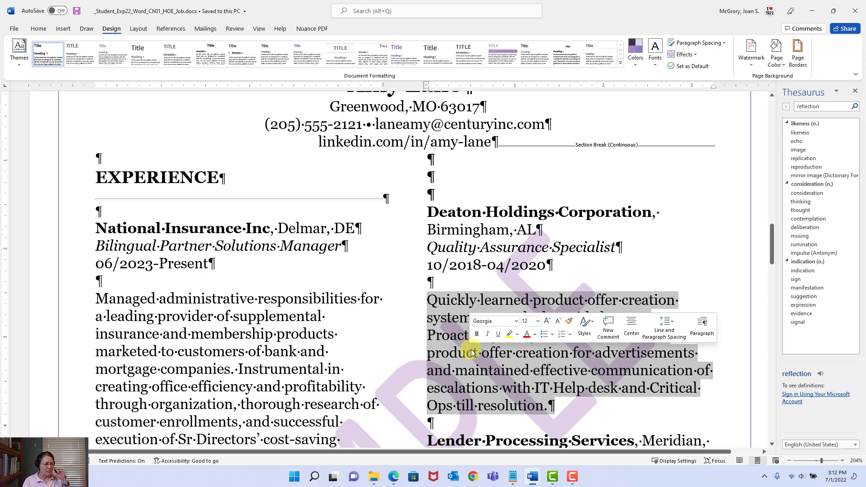
pyautogui.tripleClick(451, 216)
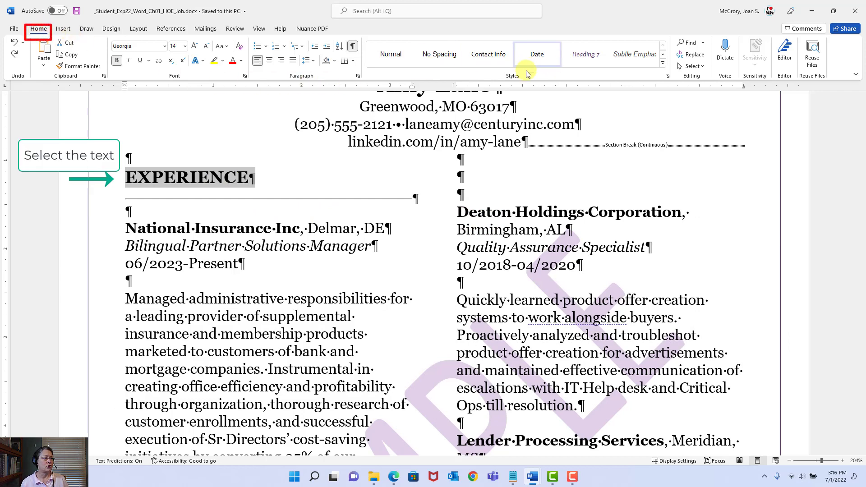
# Step: Apply the Heading 1 style to the EXPERIENCE heading near the start of page 2
pyautogui.click(662, 55)
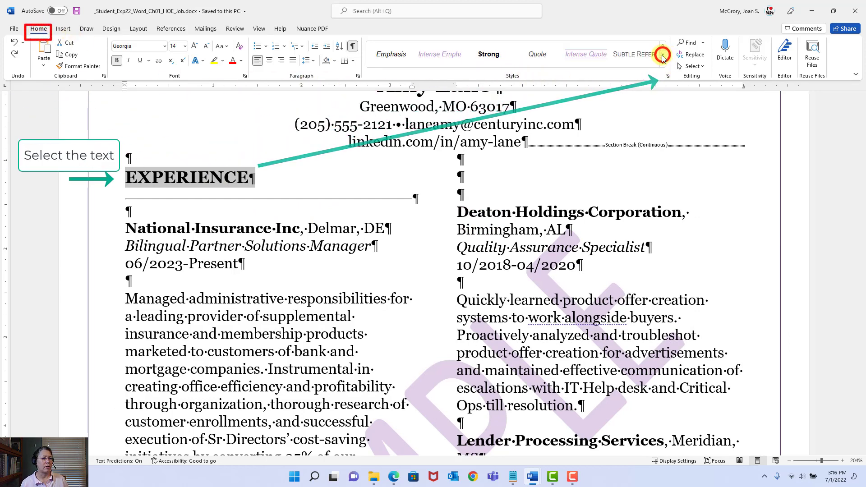
pyautogui.click(667, 76)
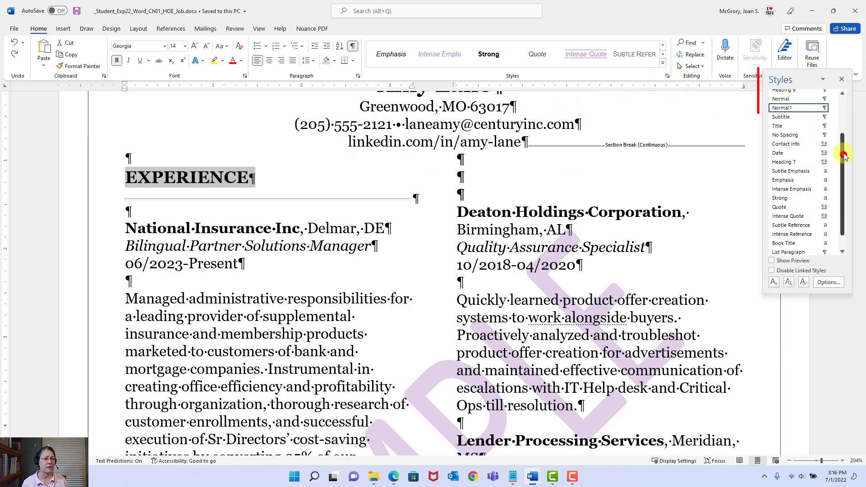
pyautogui.moveTo(843, 156); pyautogui.dragTo(844, 101)
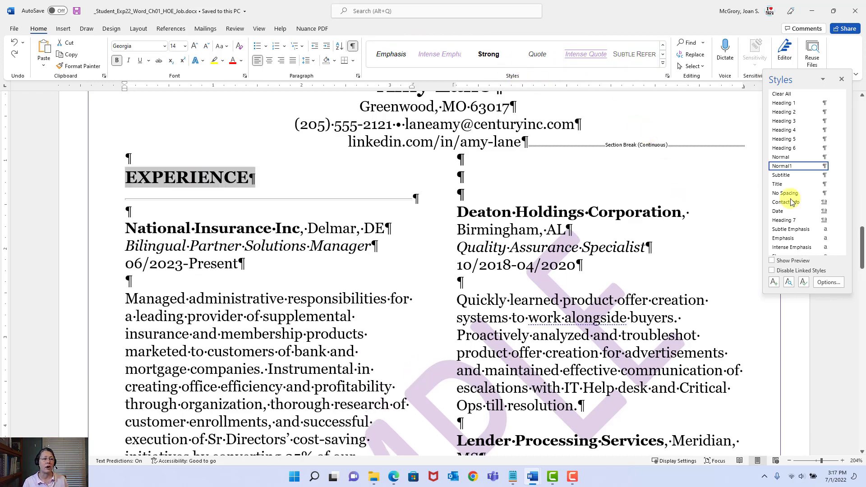
pyautogui.click(787, 105)
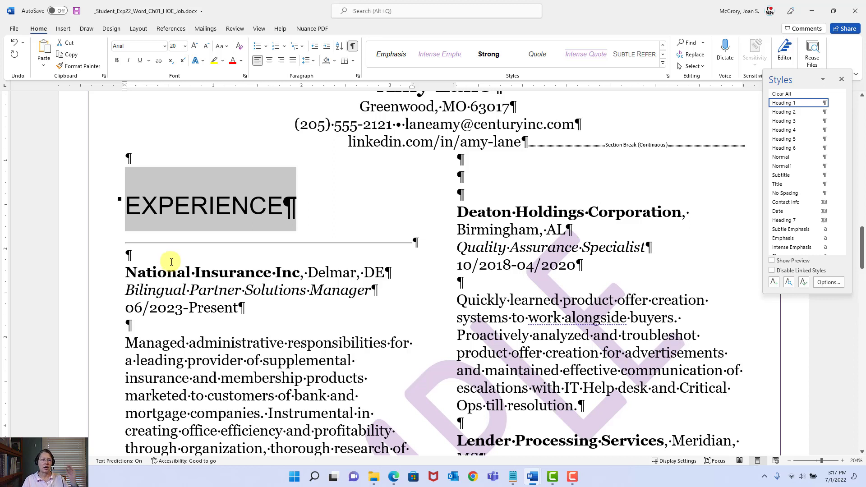
# Step: Apply the Heading 1 style to the EDUCATION heading near the end of page 2
pyautogui.click(504, 363)
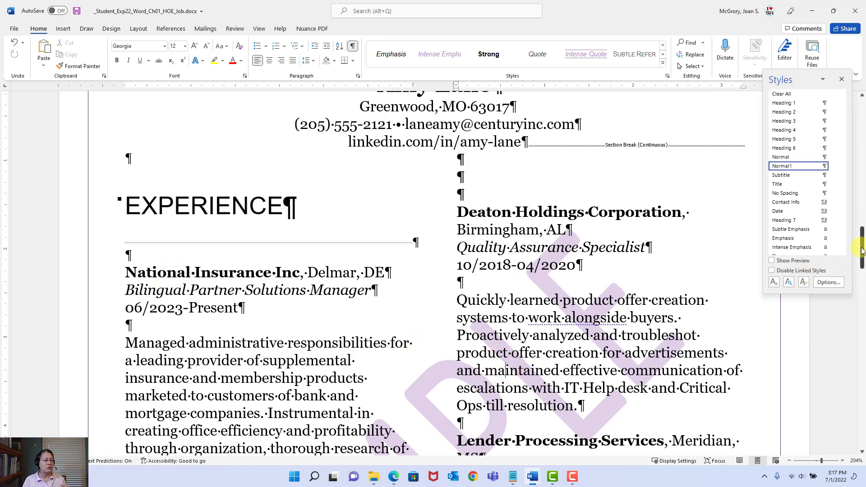
pyautogui.moveTo(860, 249); pyautogui.dragTo(862, 319)
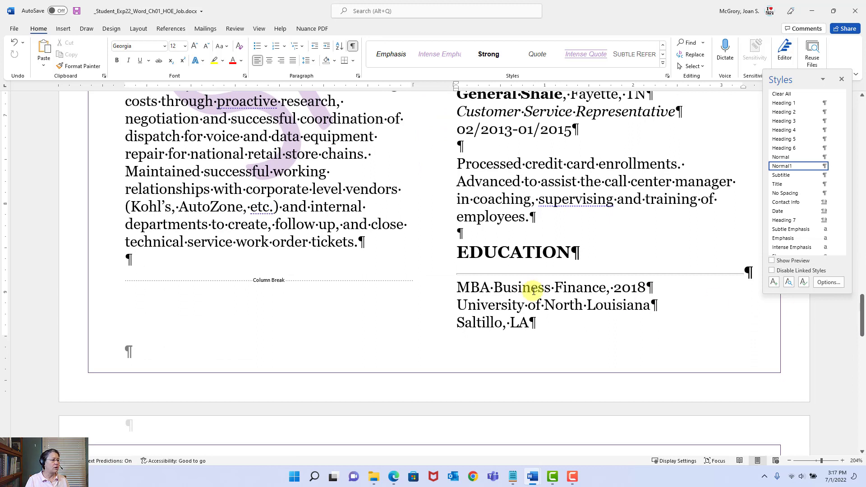
pyautogui.tripleClick(504, 252)
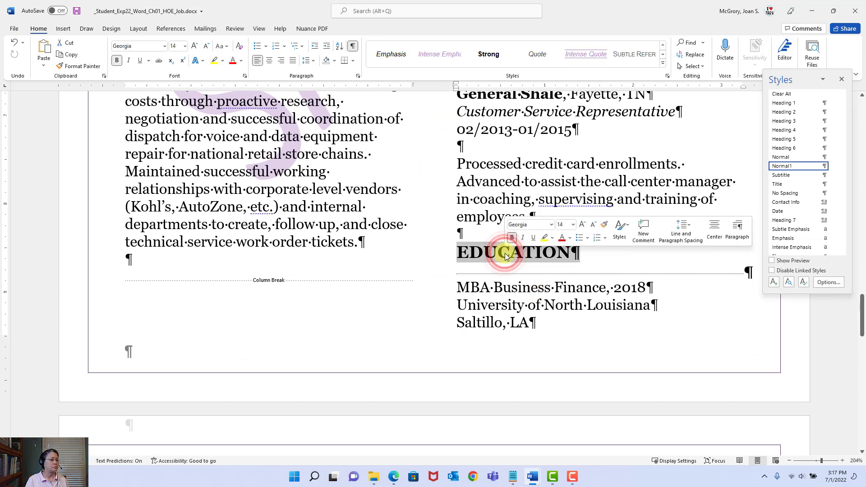
pyautogui.click(792, 104)
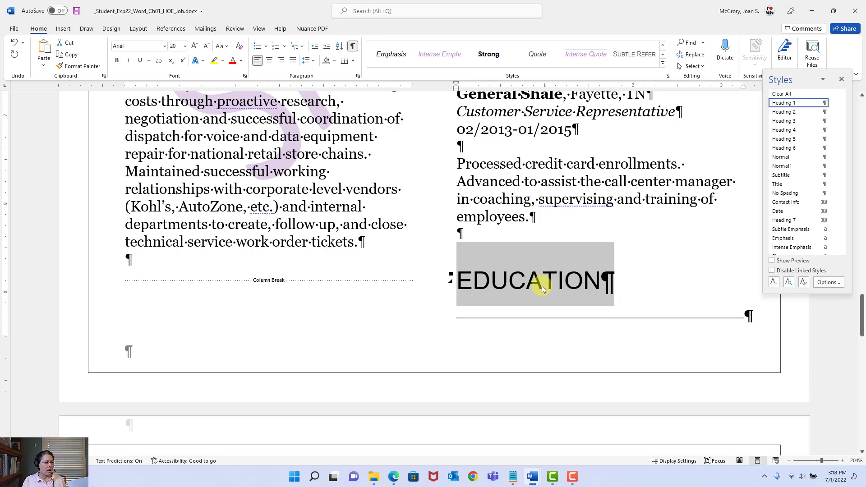
# Step: Format the EDUCATION heading as 12 pt Times New Roman and compare its font with the body text
pyautogui.click(185, 47)
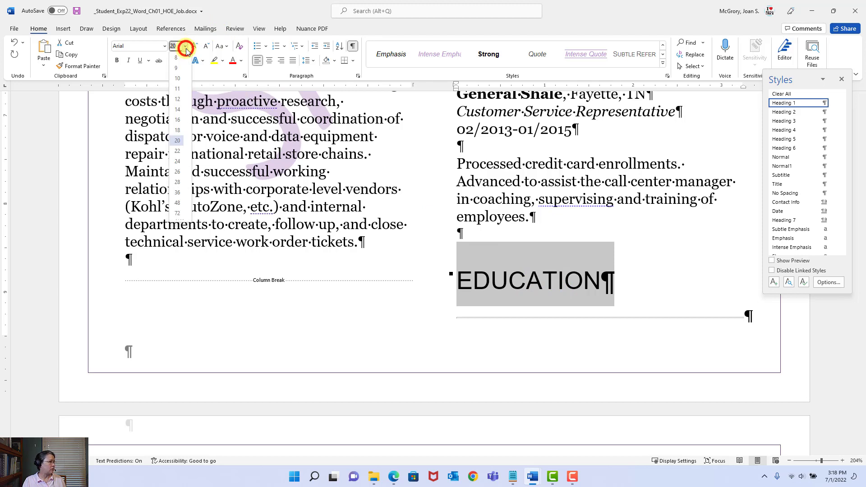
pyautogui.click(177, 99)
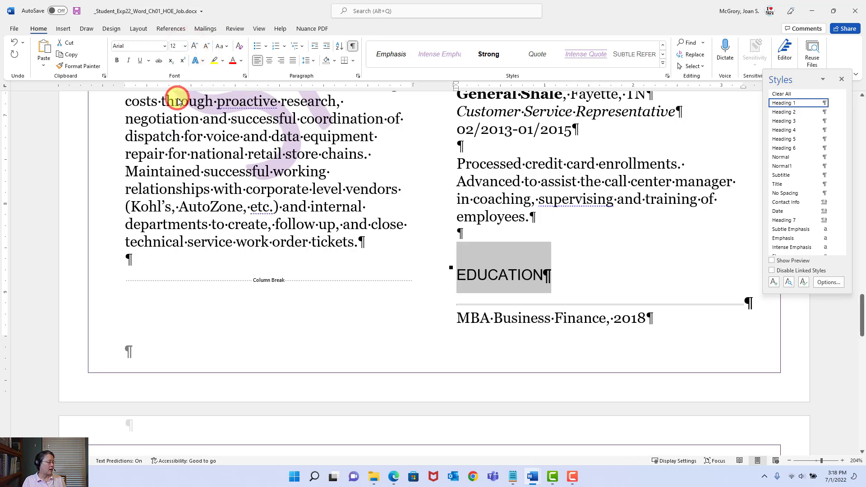
pyautogui.click(165, 47)
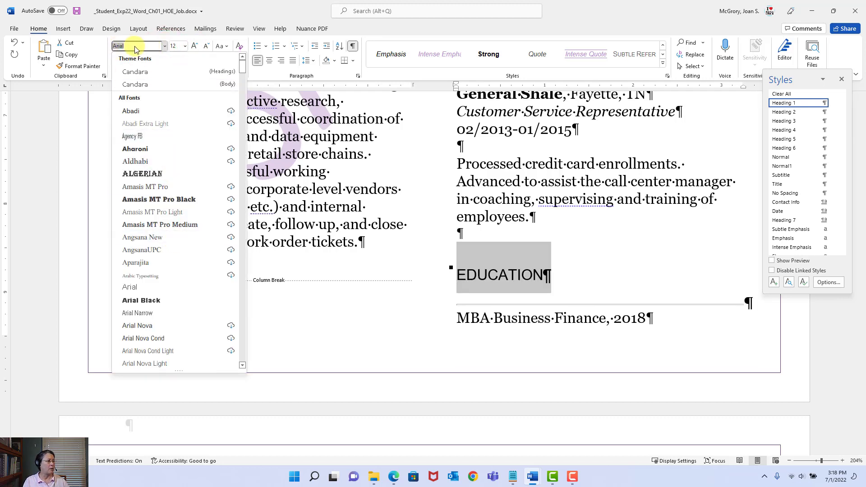
pyautogui.write('Times New Roman')
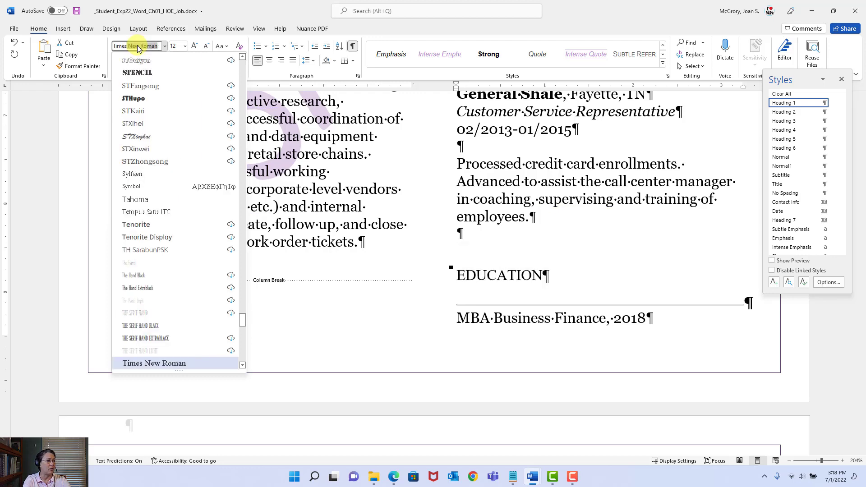
pyautogui.press('Tab')
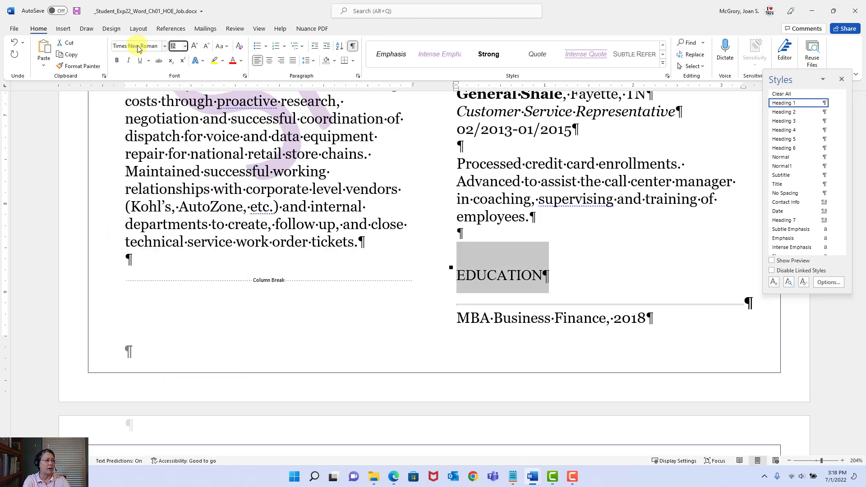
pyautogui.click(499, 279)
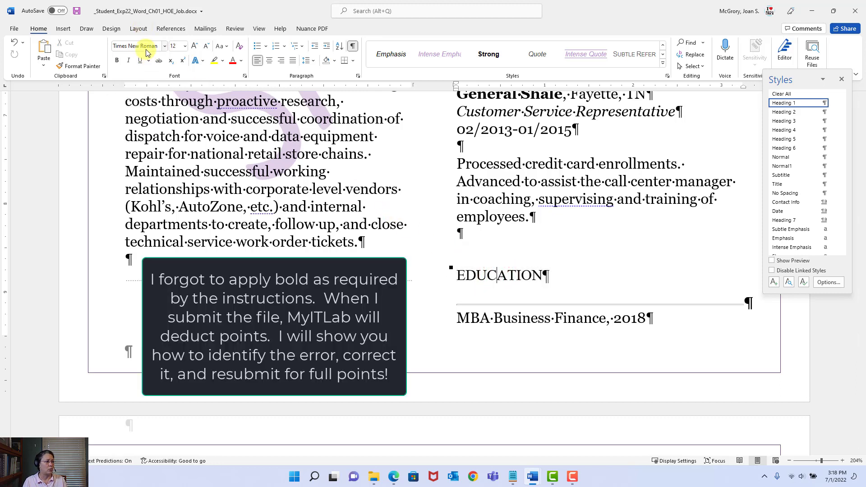
pyautogui.click(535, 199)
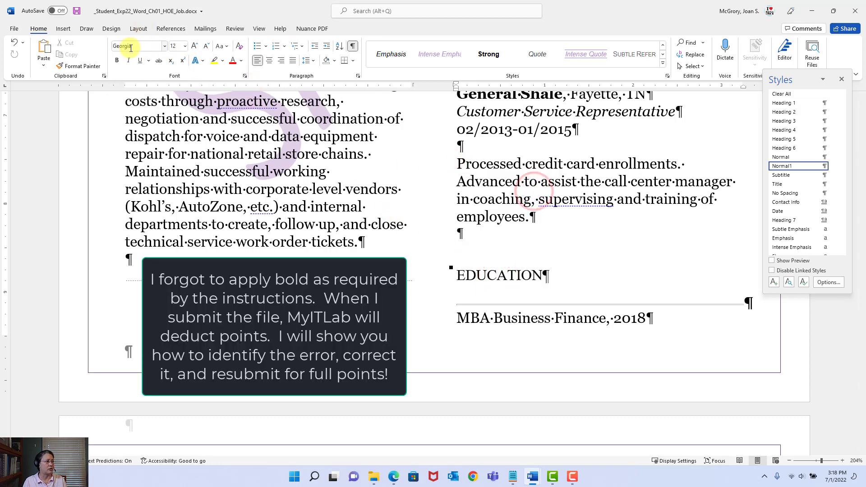
# Step: Update the Heading 1 style to match the formatting of the EDUCATION heading
pyautogui.click(510, 275)
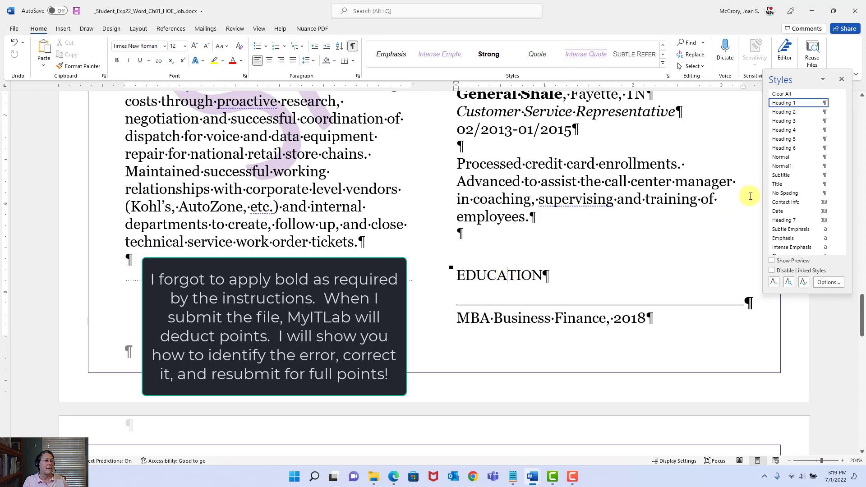
pyautogui.moveTo(793, 105)
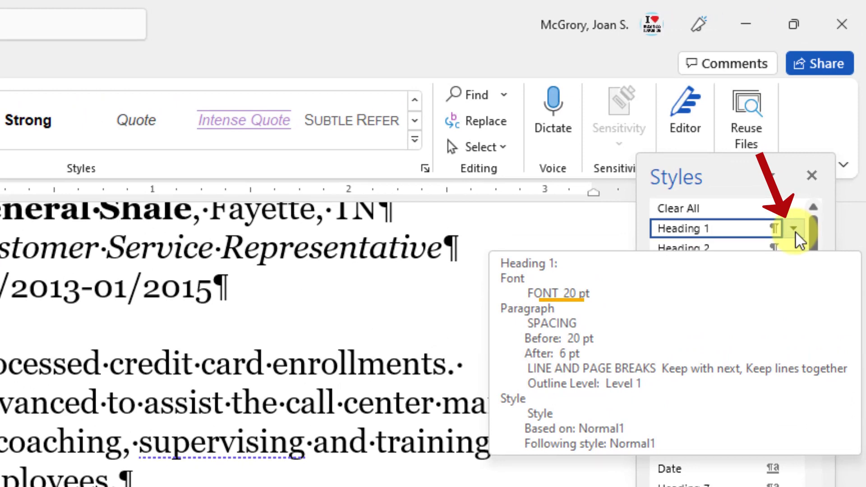
pyautogui.click(794, 230)
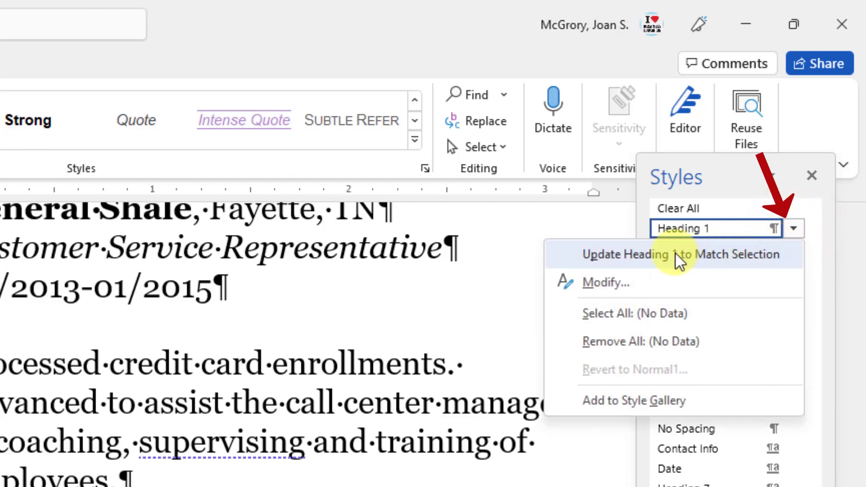
pyautogui.click(723, 261)
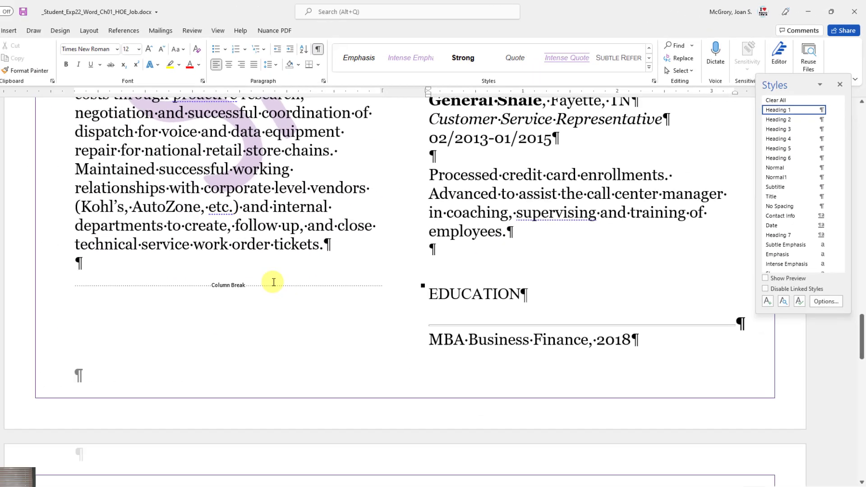
# Step: Inspect the EXPERIENCE heading and the Heading 1 Modify Style settings and Format options without changing them
pyautogui.scroll(7, 311, 263)
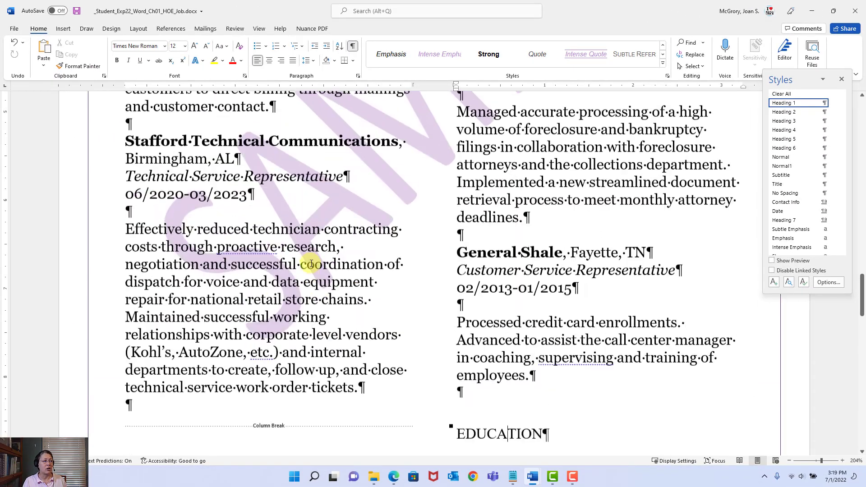
pyautogui.scroll(4, 311, 262)
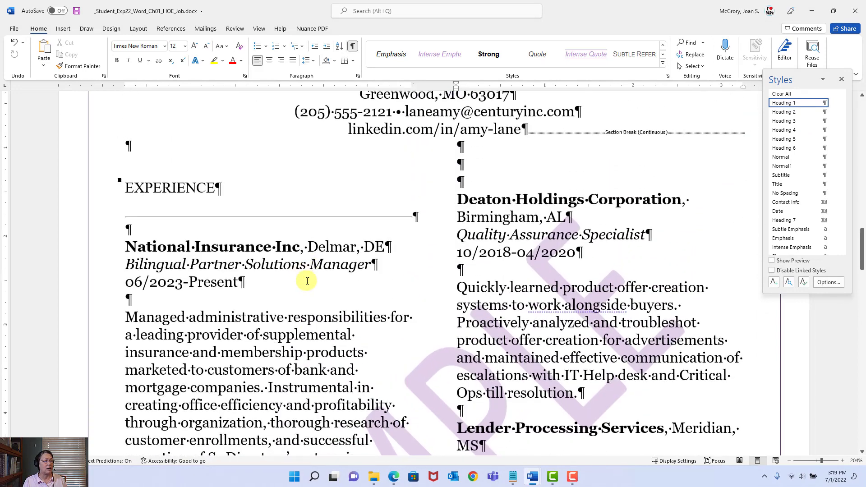
pyautogui.click(177, 192)
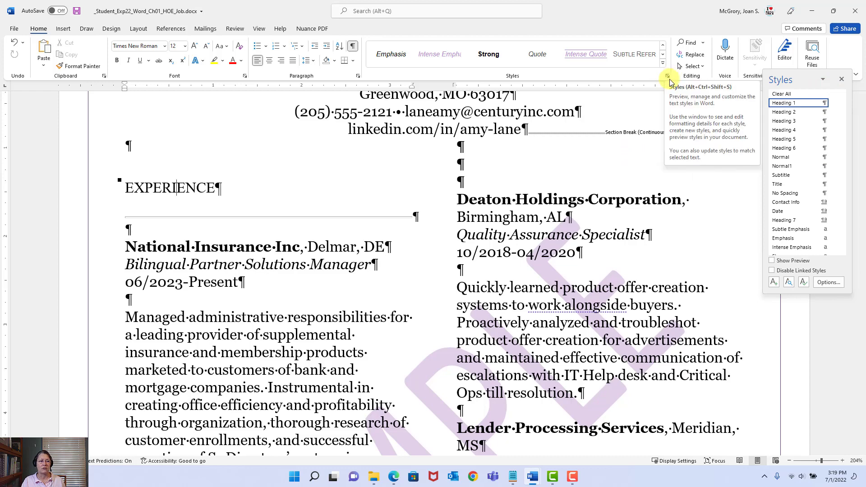
pyautogui.click(833, 104)
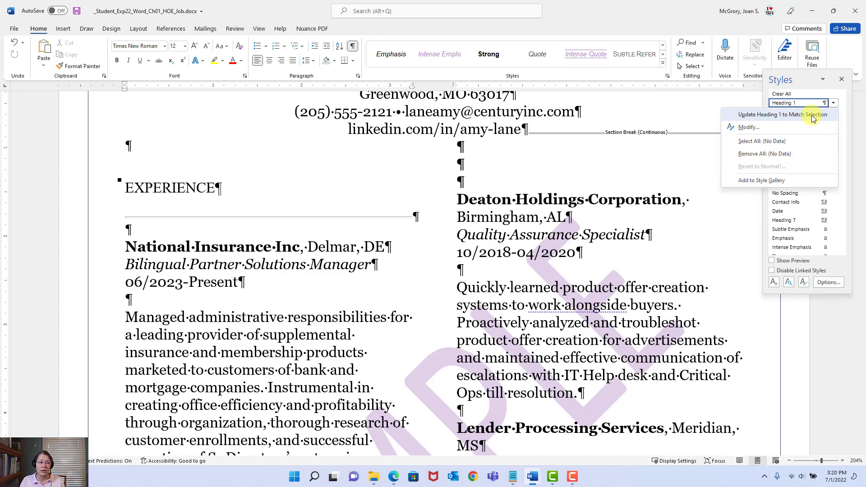
pyautogui.click(742, 128)
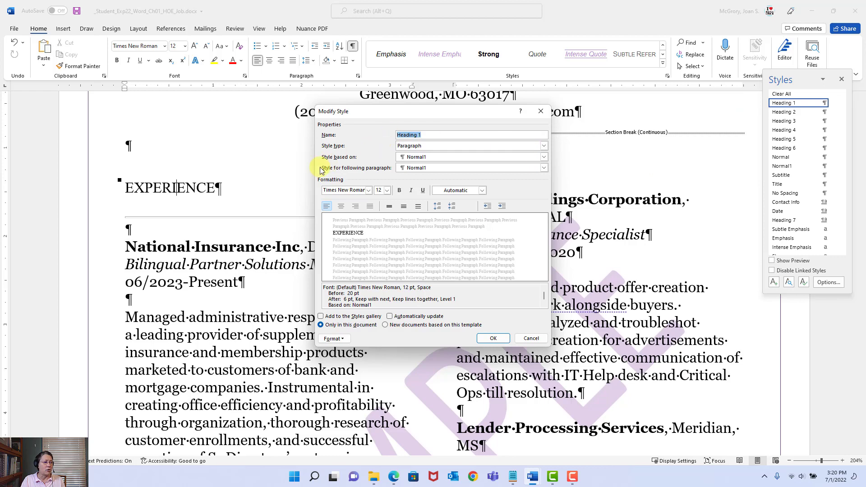
pyautogui.click(534, 342)
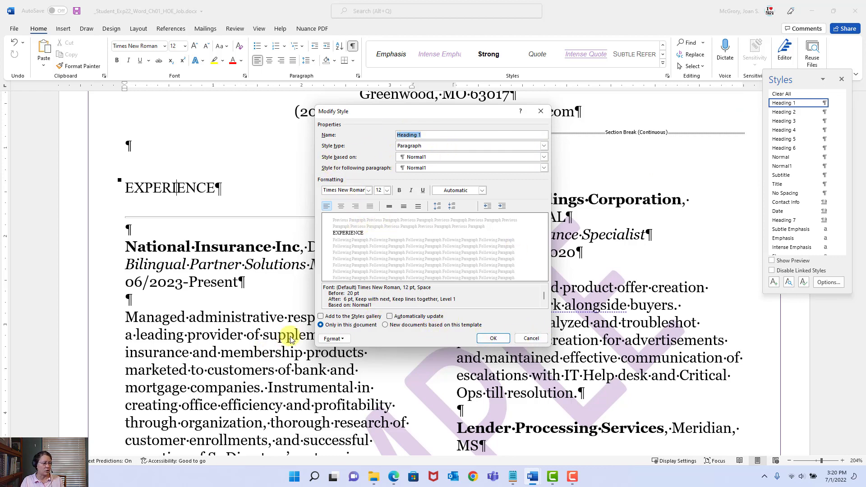
pyautogui.click(332, 339)
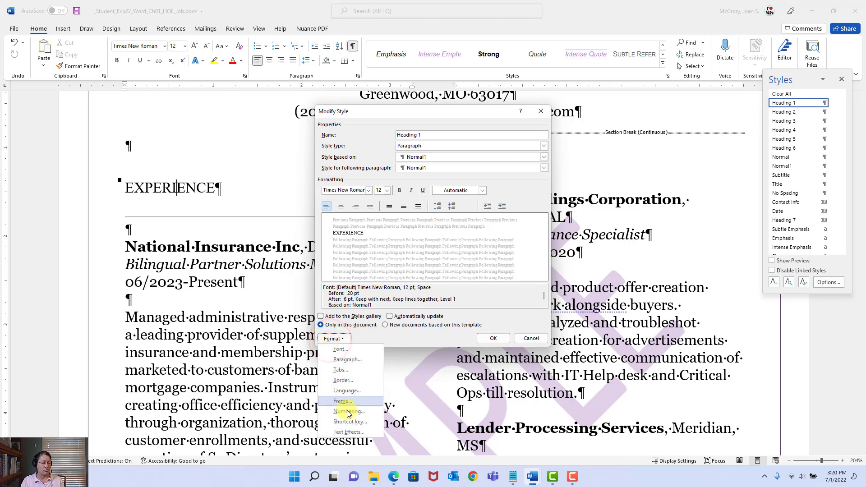
pyautogui.click(523, 314)
pyautogui.click(534, 341)
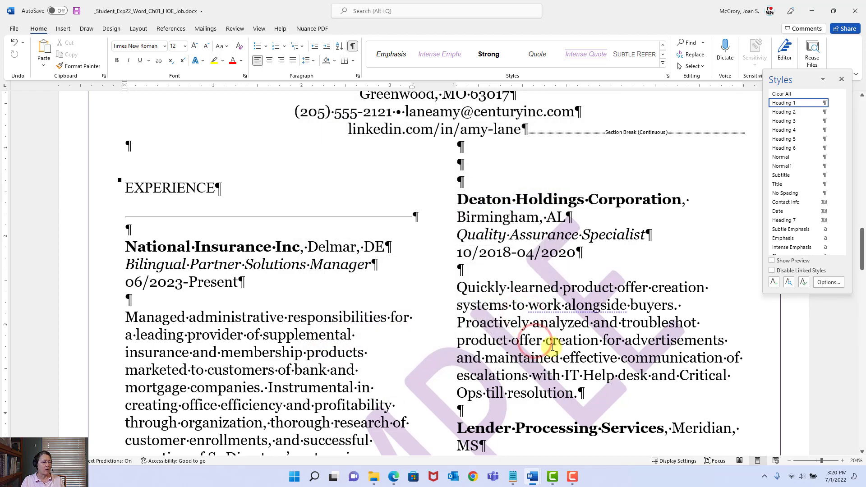
# Step: Save the job document and review step 14's page break and document property requirements in the Exp22_Word_Ch01_HOE_Job_Instructions document
pyautogui.click(76, 12)
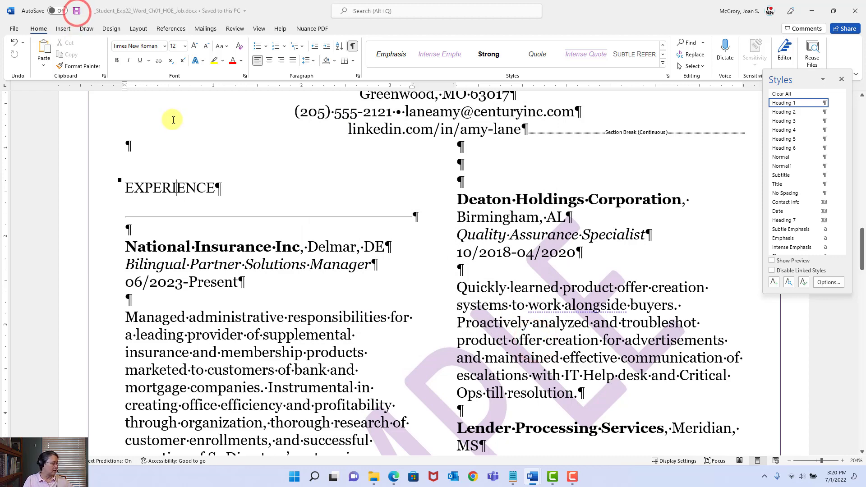
pyautogui.moveTo(533, 476)
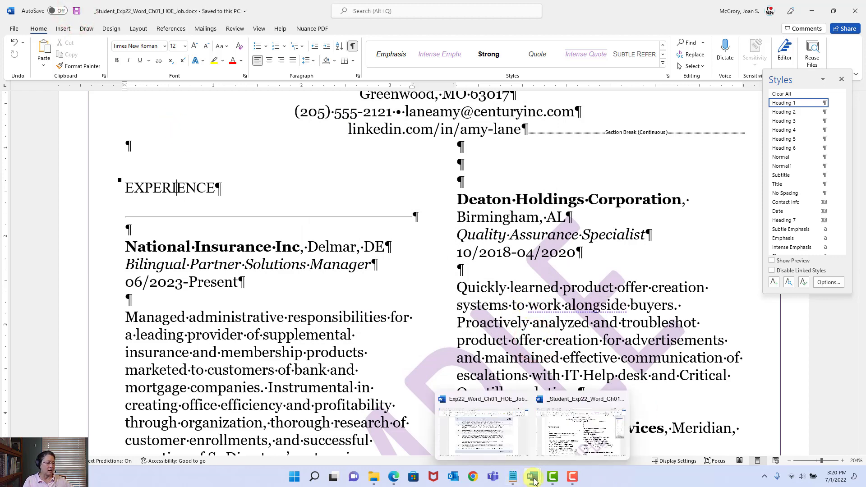
pyautogui.click(492, 443)
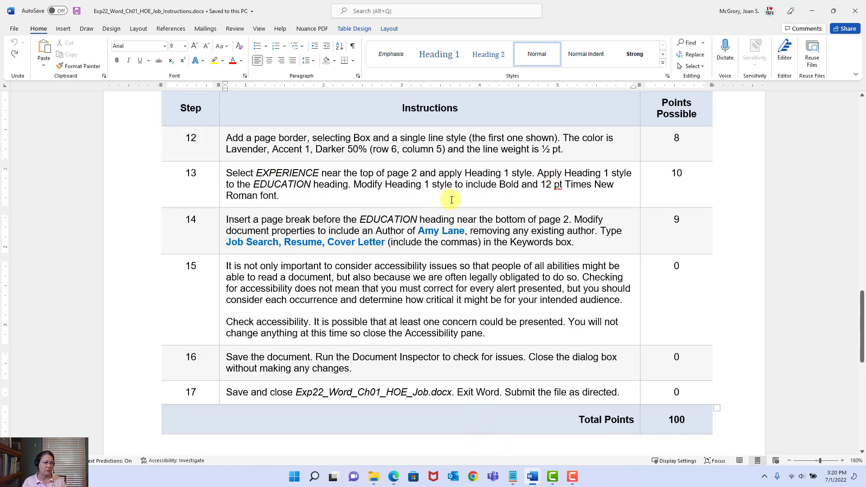
pyautogui.click(302, 231)
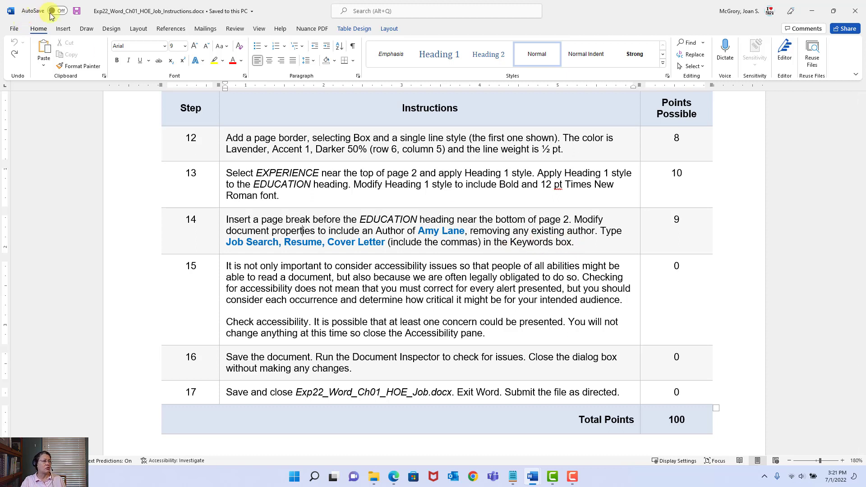
pyautogui.click(77, 14)
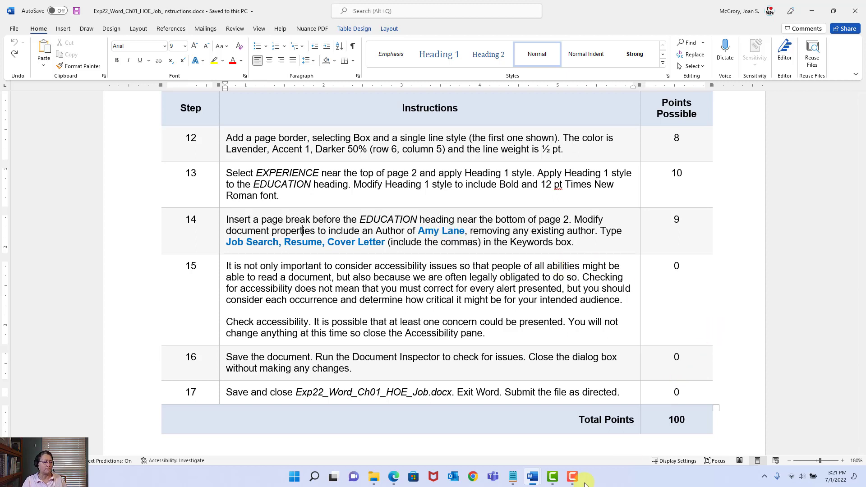
# Step: Return to the _Student_Exp22_Word_Ch01_HOE_Job document and close the Styles pane
pyautogui.moveTo(535, 478)
pyautogui.click(561, 437)
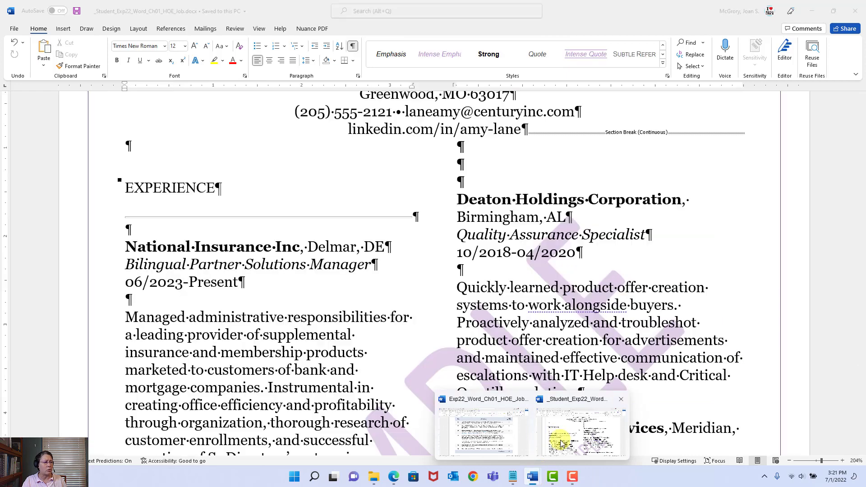
pyautogui.scroll(-1, 496, 293)
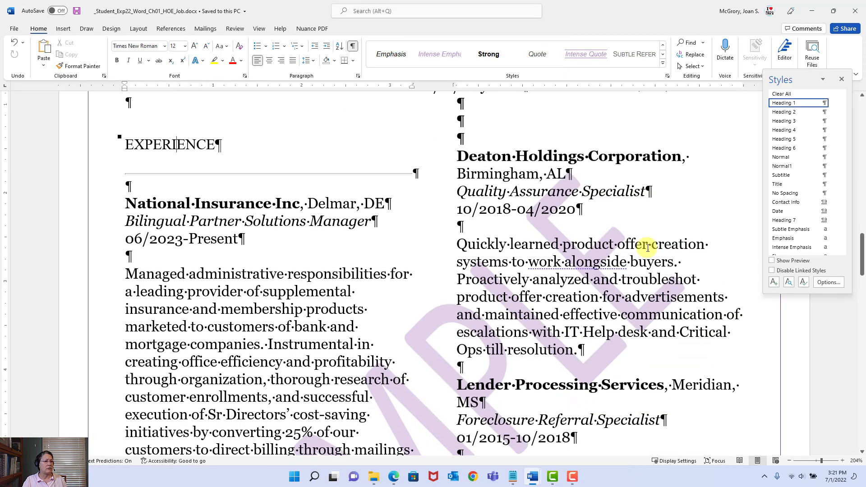
pyautogui.click(841, 80)
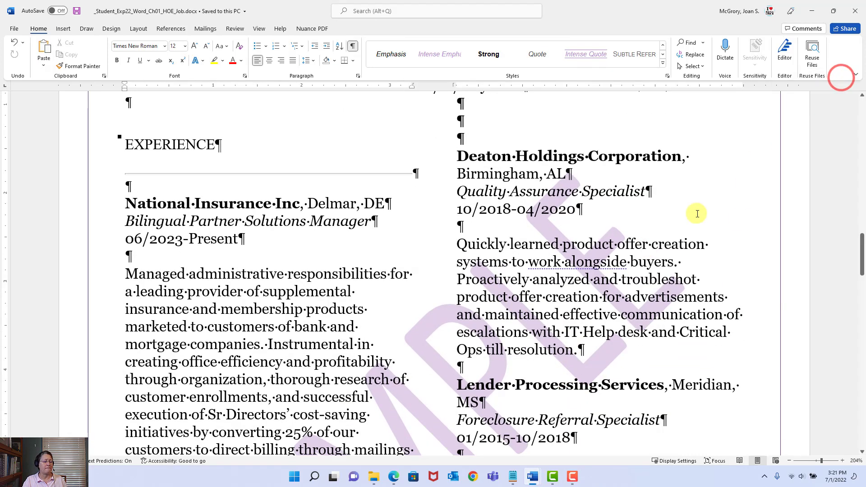
# Step: Insert a page break before the EDUCATION heading near the end of page 2 and save the document
pyautogui.scroll(-6, 697, 215)
pyautogui.scroll(-4, 695, 273)
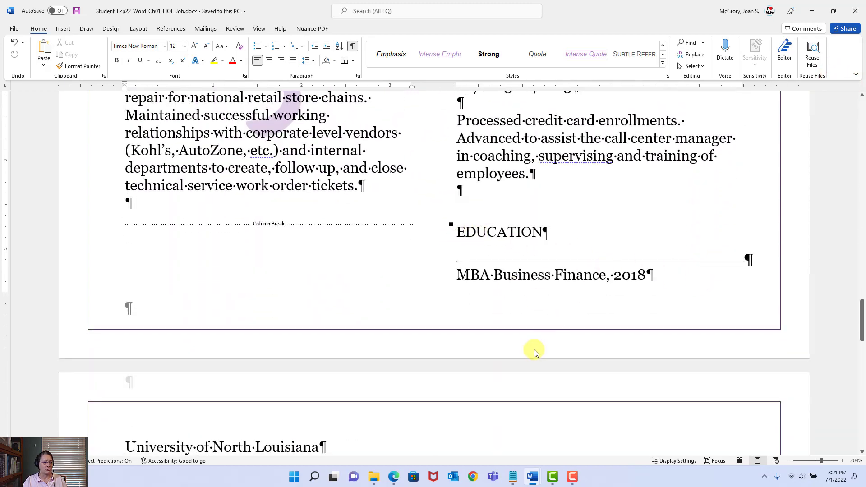
pyautogui.scroll(-2, 531, 350)
pyautogui.scroll(1, 531, 351)
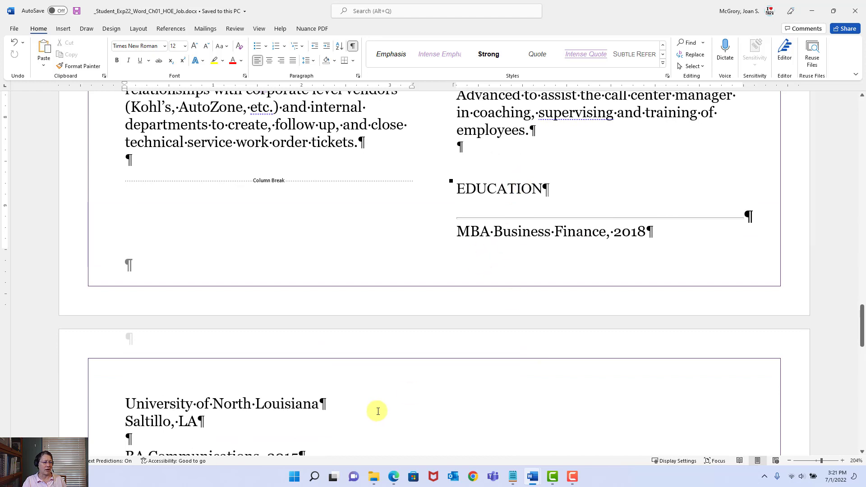
pyautogui.click(457, 188)
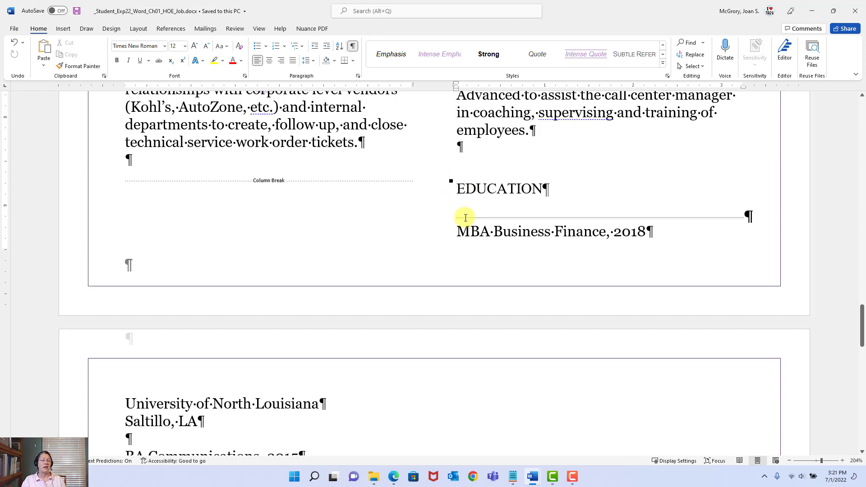
pyautogui.click(137, 30)
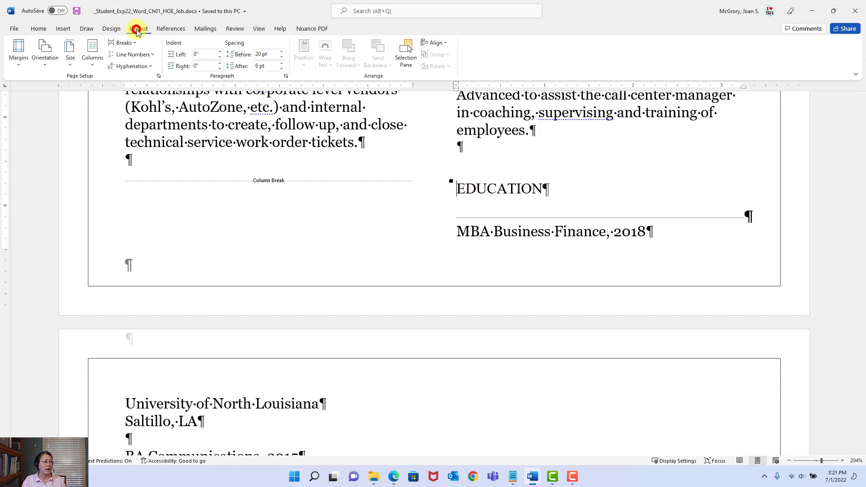
pyautogui.click(135, 44)
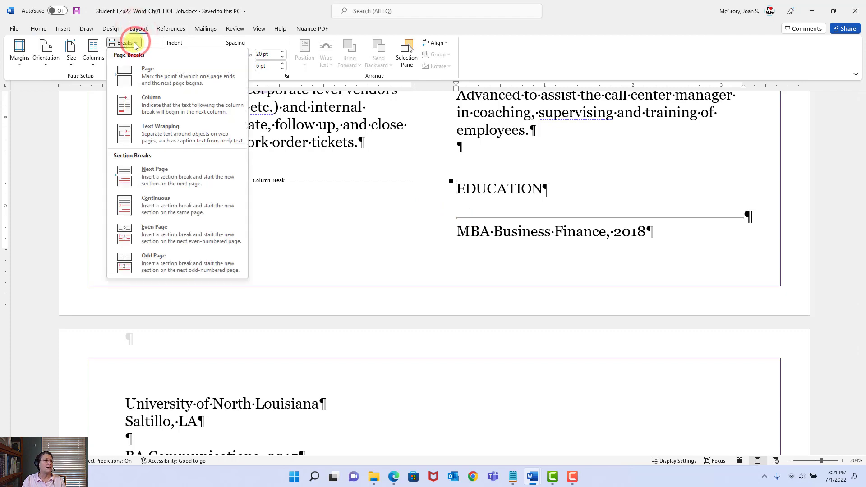
pyautogui.press('Escape')
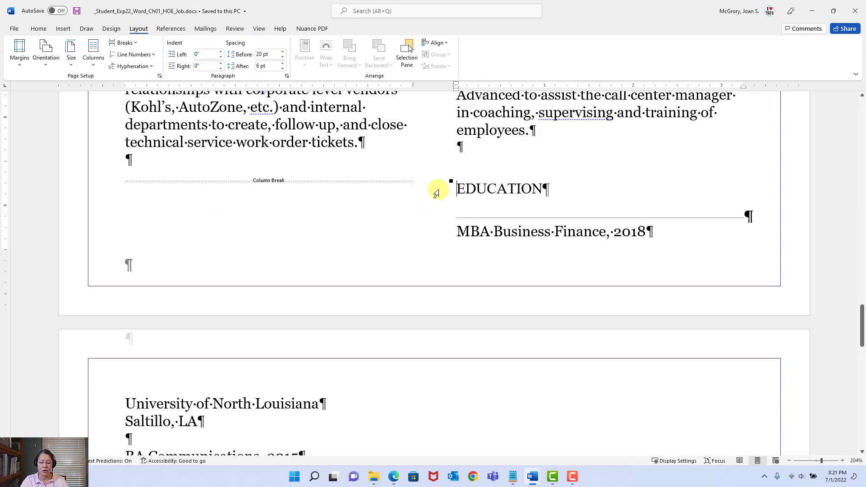
pyautogui.hotkey('ctrl', 'Return')
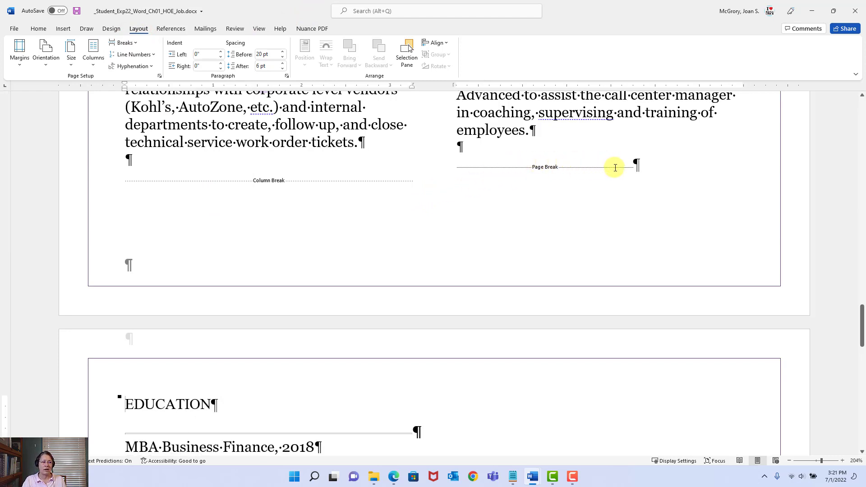
pyautogui.scroll(-5, 464, 240)
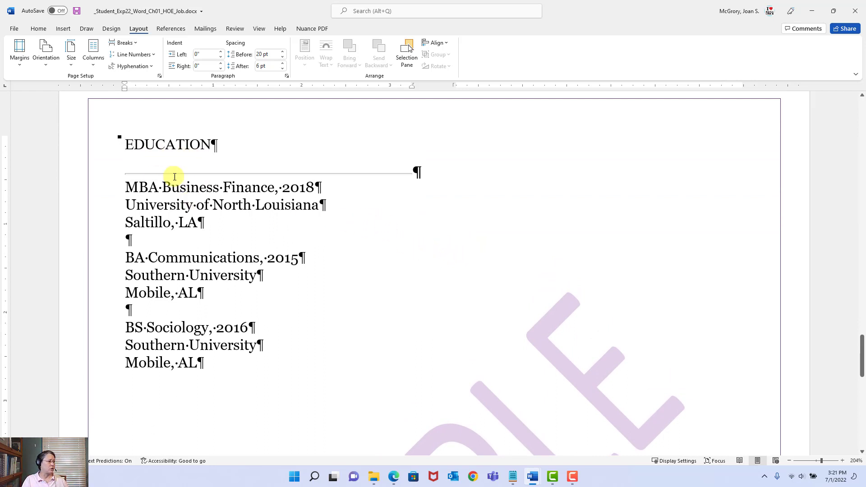
pyautogui.click(76, 11)
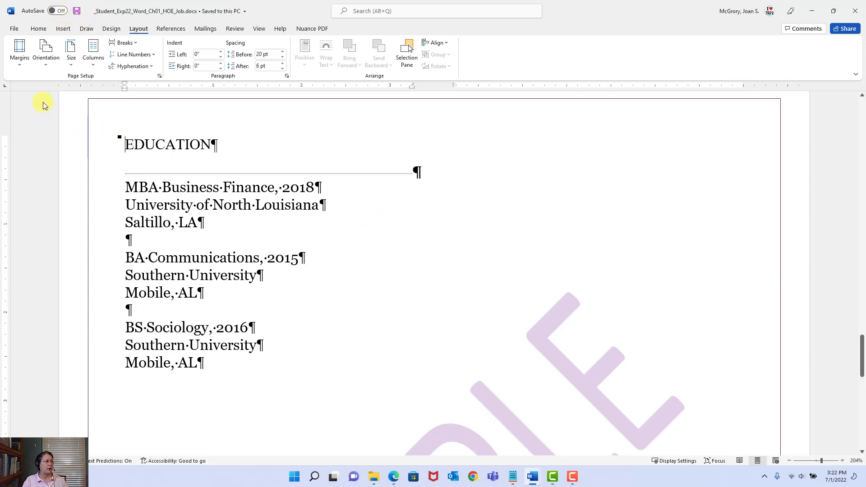
# Step: Replace the existing author in the advanced document properties with the applicant's full name required by the exercise
pyautogui.click(15, 28)
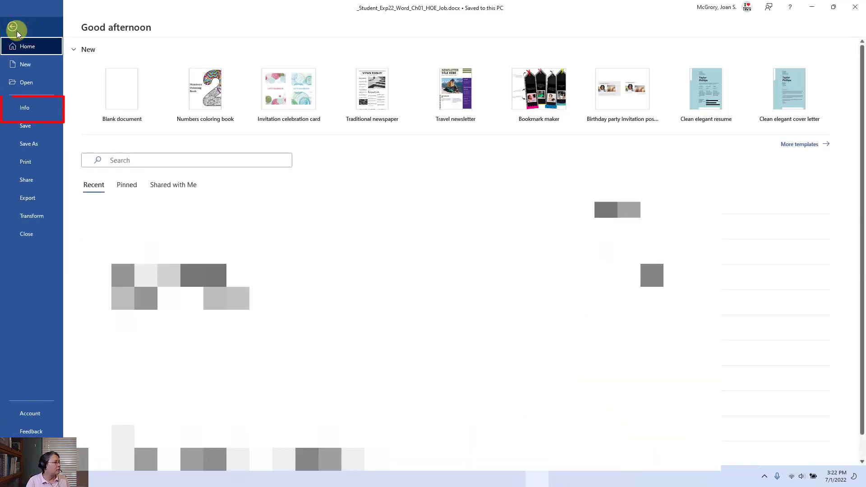
pyautogui.click(23, 110)
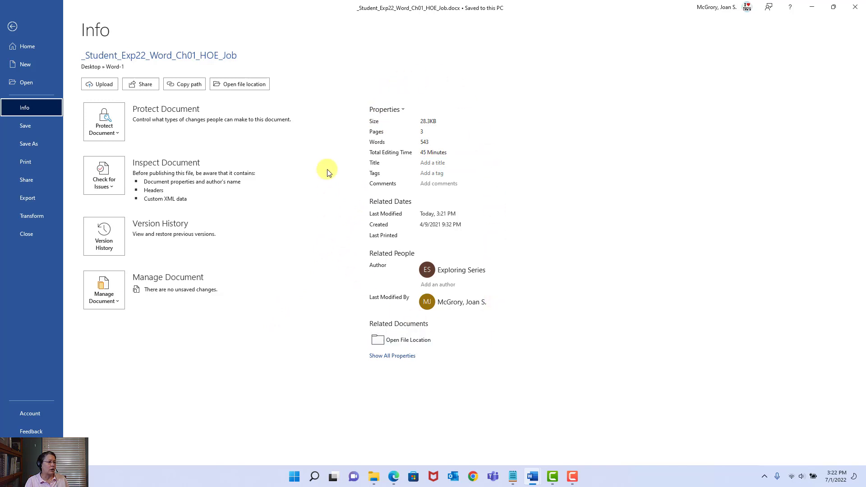
pyautogui.click(403, 110)
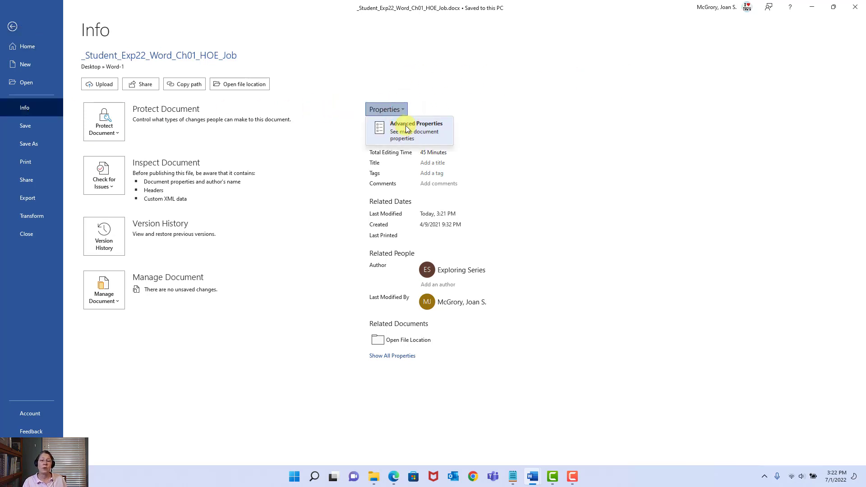
pyautogui.click(405, 128)
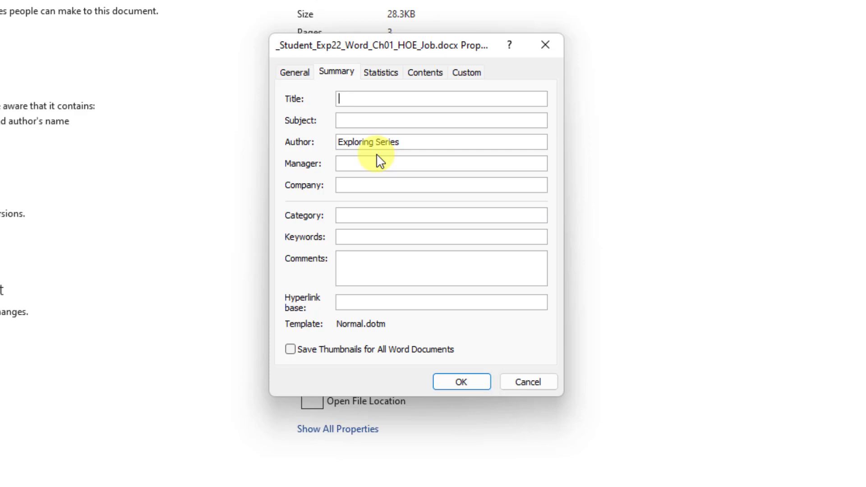
pyautogui.click(412, 143)
pyautogui.press('BackSpace')
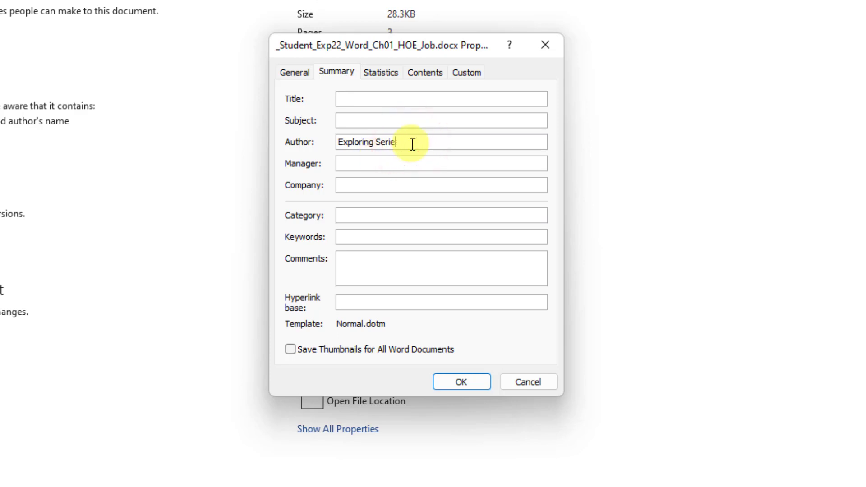
pyautogui.press('BackSpace')
pyautogui.press('BackSpace')
pyautogui.press('BackSpace')
pyautogui.press('BackSpace')
pyautogui.press('BackSpace')
pyautogui.press('BackSpace')
pyautogui.press('BackSpace')
pyautogui.press('BackSpace')
pyautogui.press('BackSpace')
pyautogui.press('BackSpace')
pyautogui.press('BackSpace')
pyautogui.press('BackSpace')
pyautogui.press('BackSpace')
pyautogui.press('BackSpace')
pyautogui.press('BackSpace')
# Step: Enter Job Search, Resume, Cover Letter as the document keywords, apply the properties and save the document
pyautogui.click(356, 235)
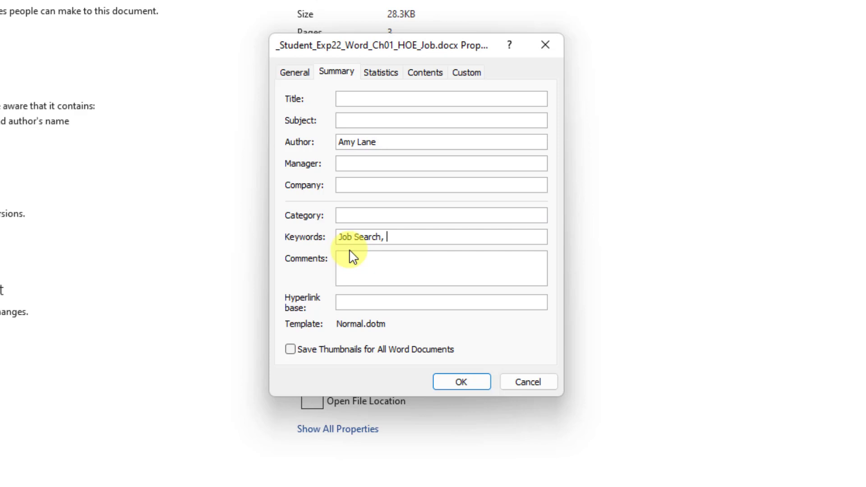
pyautogui.write('me, Cover Letter')
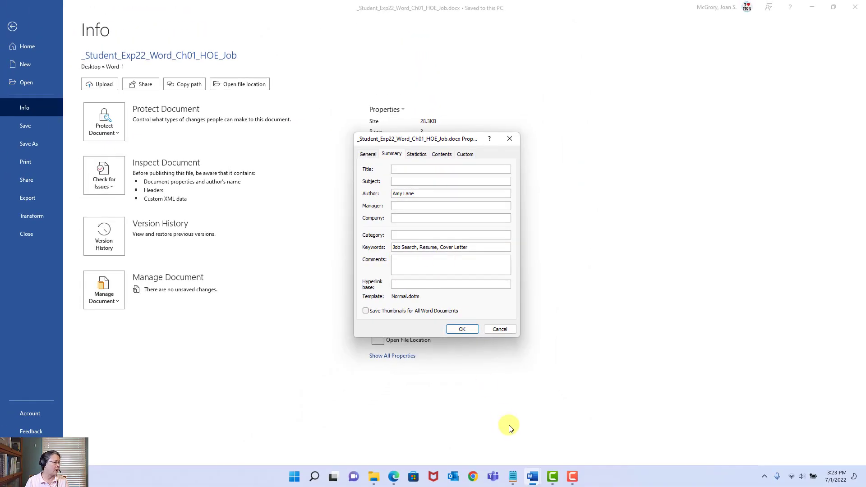
pyautogui.click(460, 328)
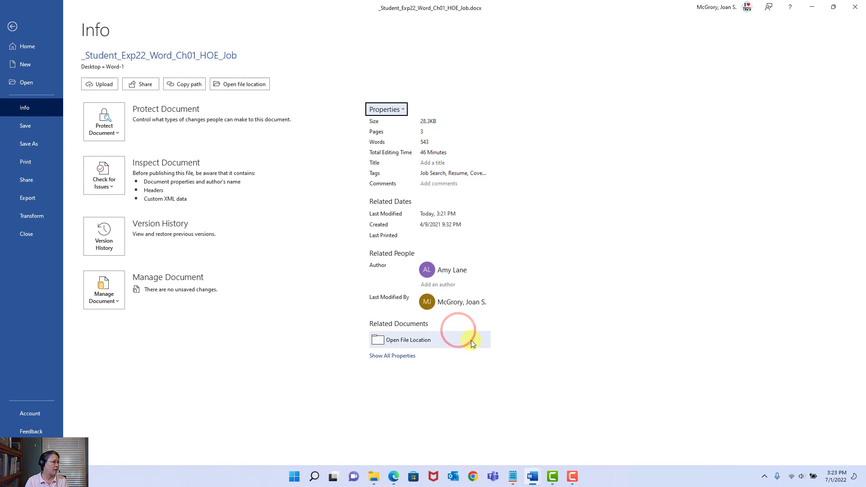
pyautogui.click(14, 27)
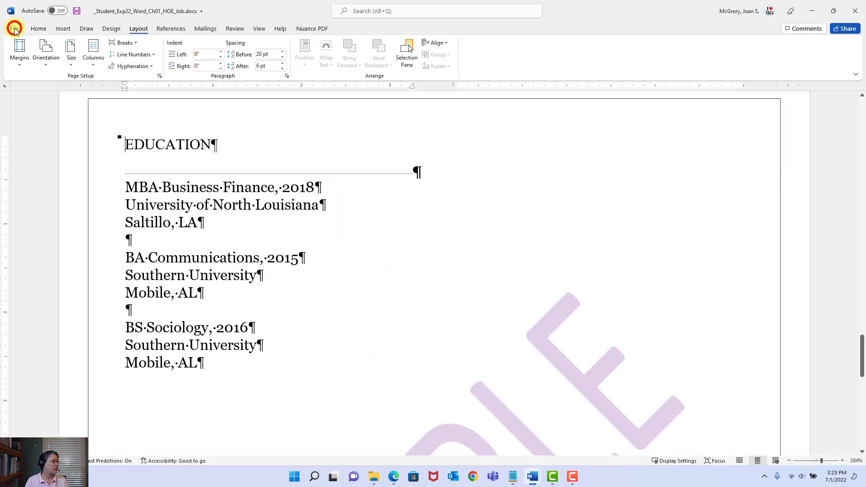
pyautogui.click(77, 13)
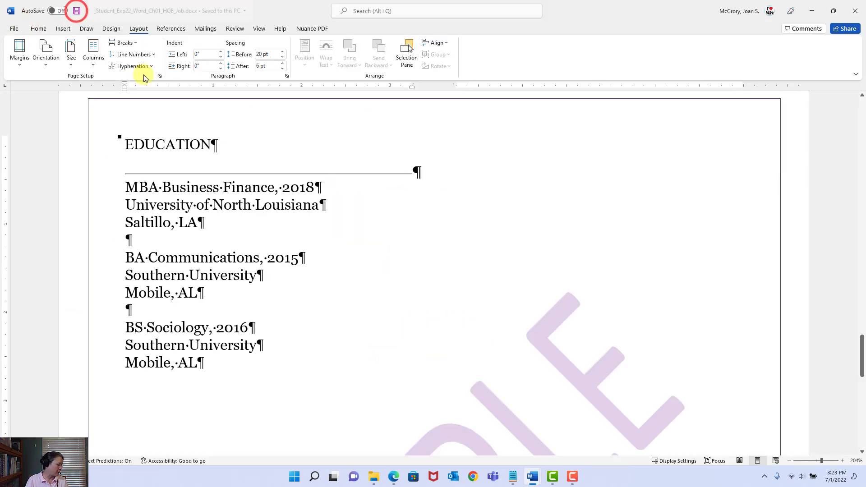
# Step: Review step 15's accessibility requirements in the Exp22_Word_Ch01_HOE_Job_Instructions document
pyautogui.moveTo(532, 477)
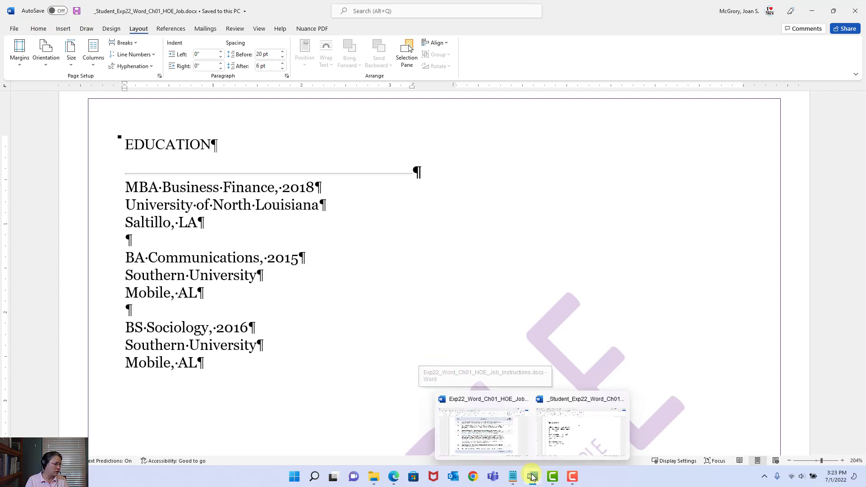
pyautogui.click(489, 437)
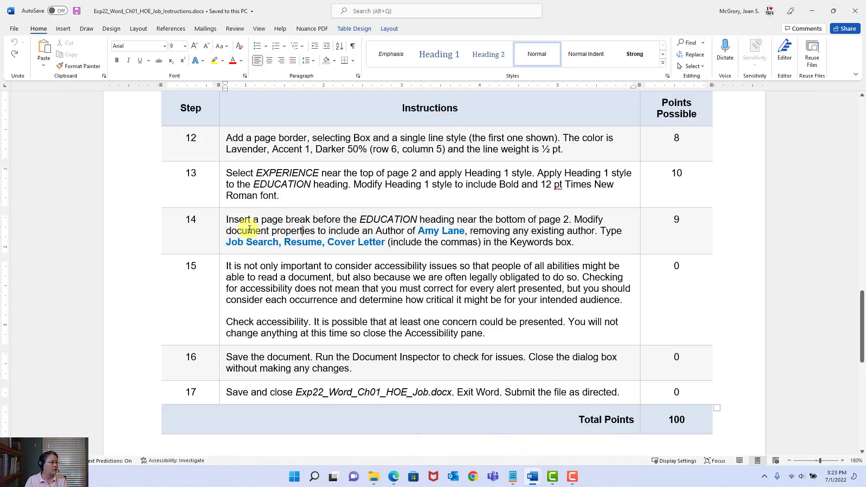
pyautogui.click(265, 289)
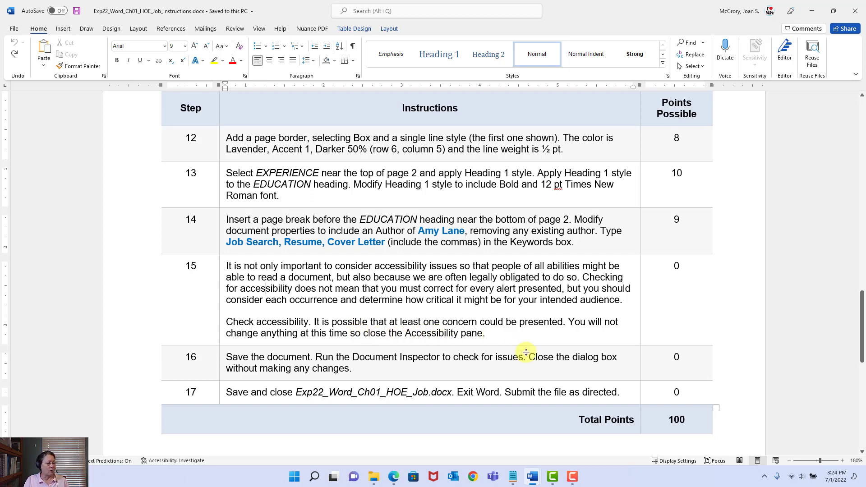
# Step: Return to the _Student_Exp22_Word_Ch01_HOE_Job document, run the accessibility check and dismiss the feature tip
pyautogui.moveTo(530, 483)
pyautogui.click(556, 445)
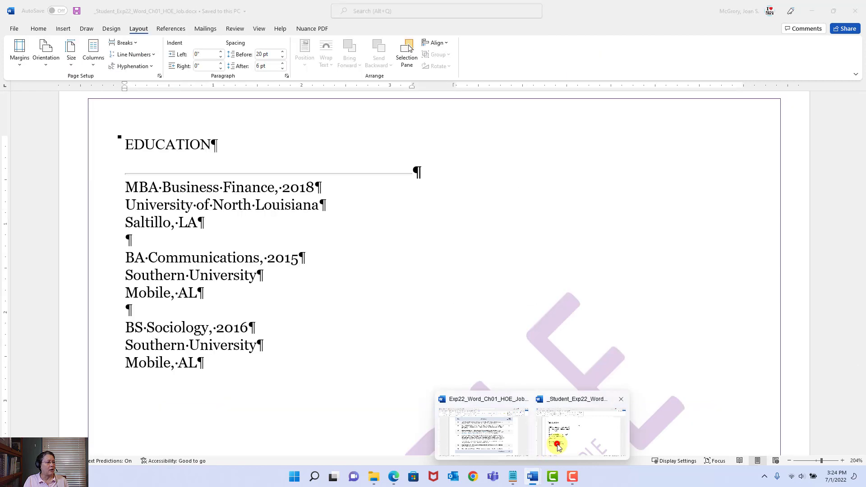
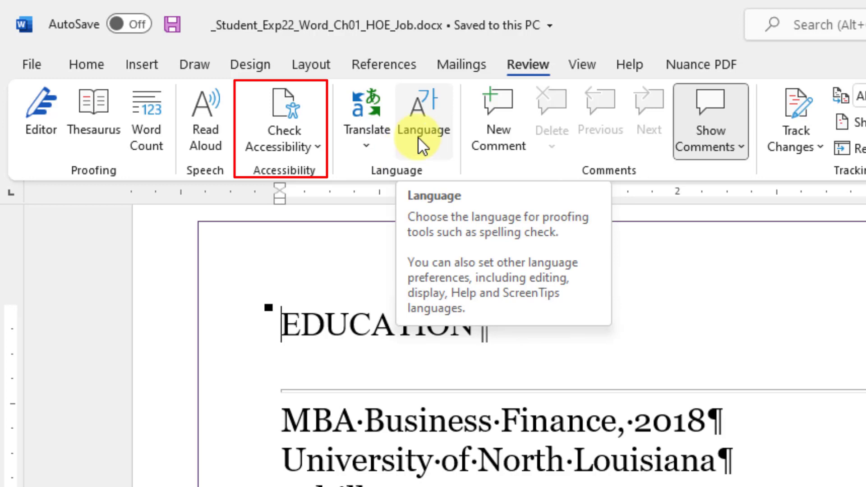
pyautogui.click(302, 147)
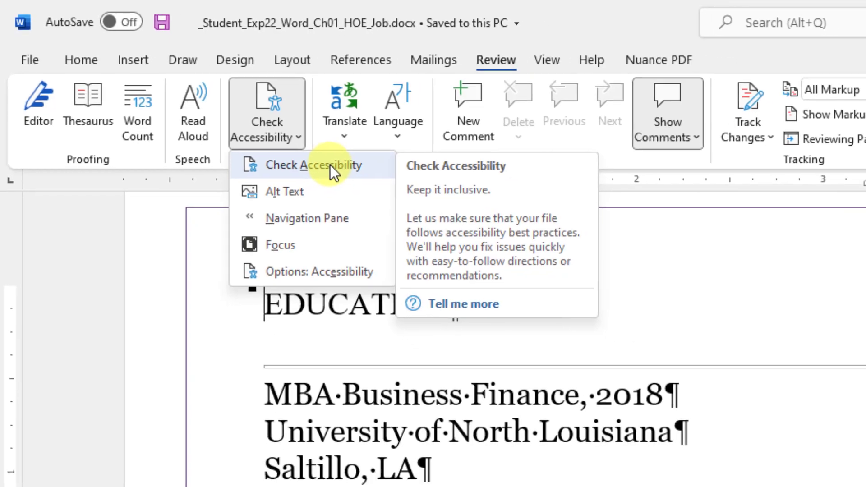
pyautogui.click(351, 175)
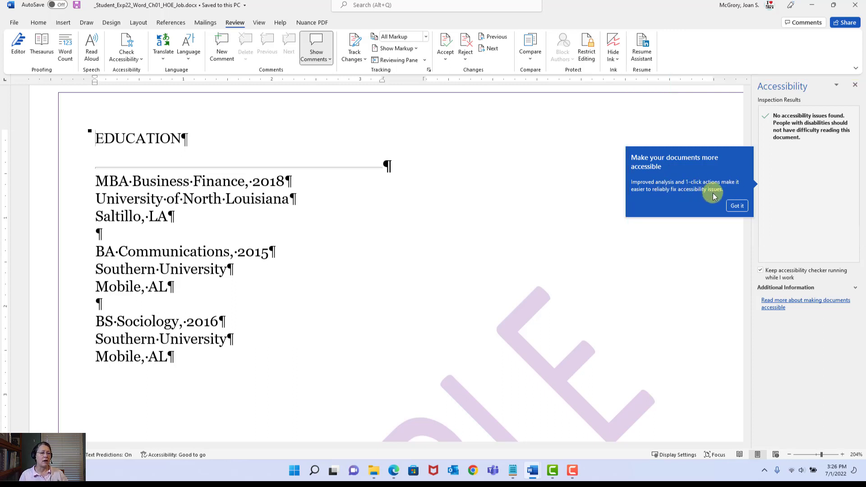
pyautogui.click(737, 206)
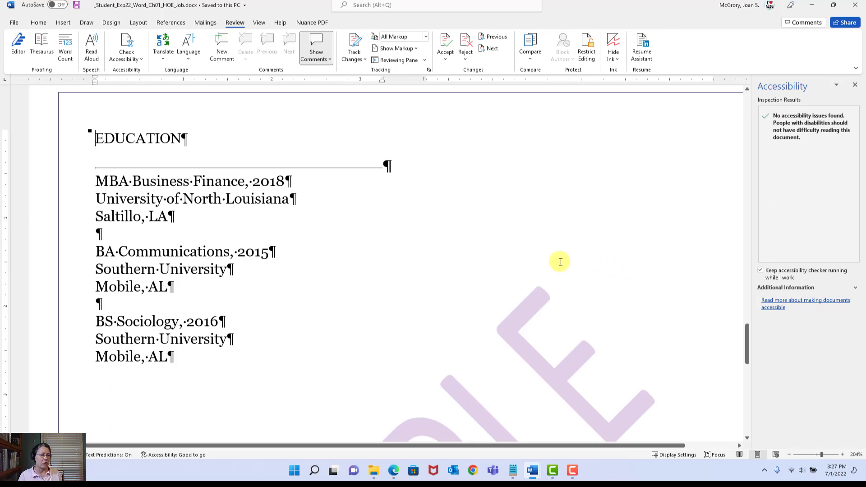
# Step: Save the job document and review step 16's Document Inspector requirement in the Exp22_Word_Ch01_HOE_Job_Instructions document
pyautogui.click(77, 6)
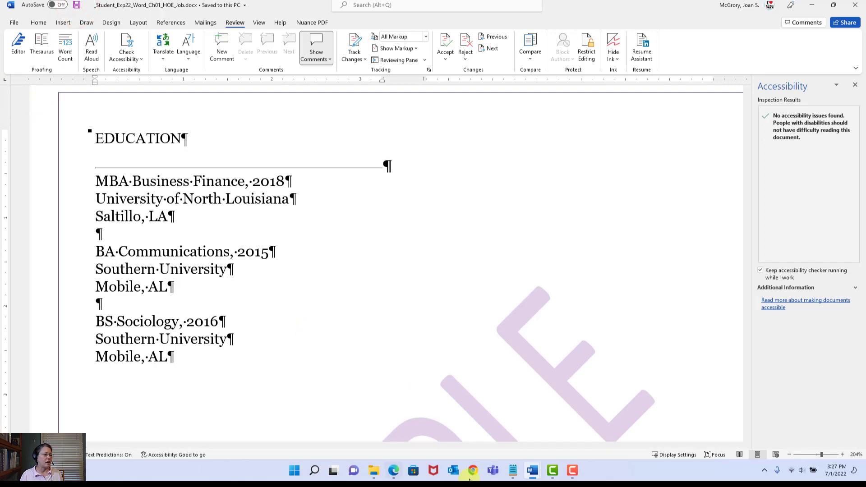
pyautogui.click(533, 473)
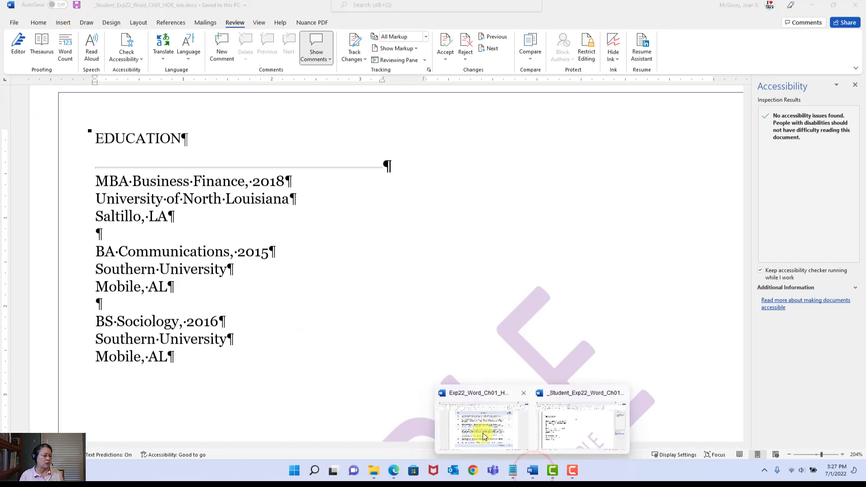
pyautogui.click(482, 432)
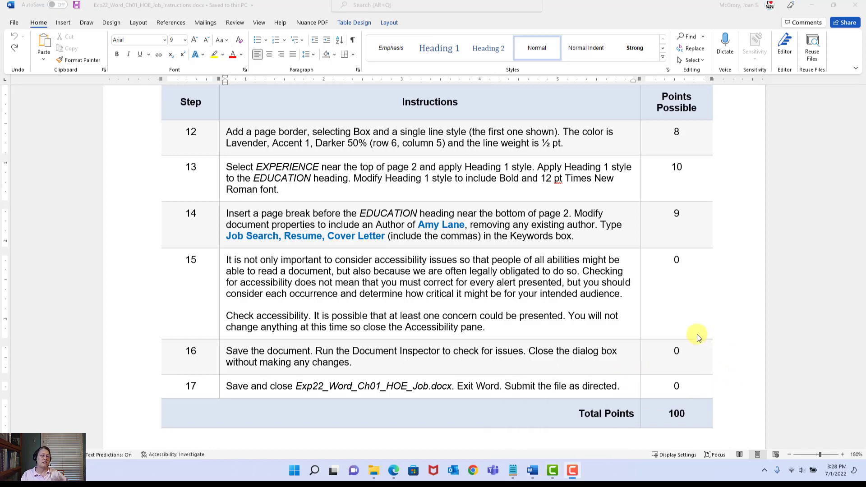
# Step: Return to the _Student_Exp22_Word_Ch01_HOE_Job document and run the Document Inspector with its default content checks
pyautogui.moveTo(534, 477)
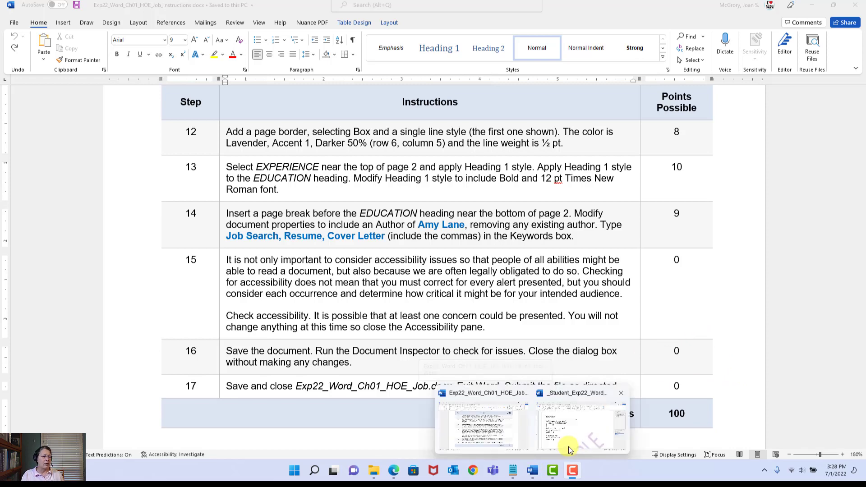
pyautogui.click(567, 431)
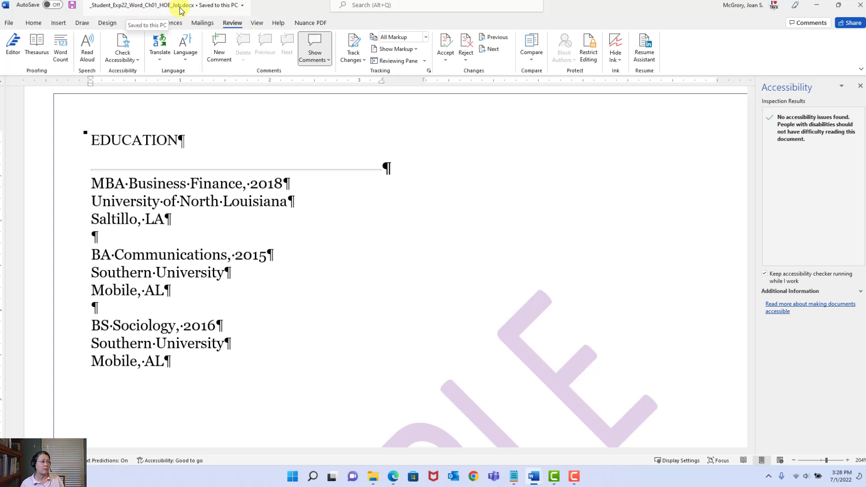
pyautogui.click(9, 24)
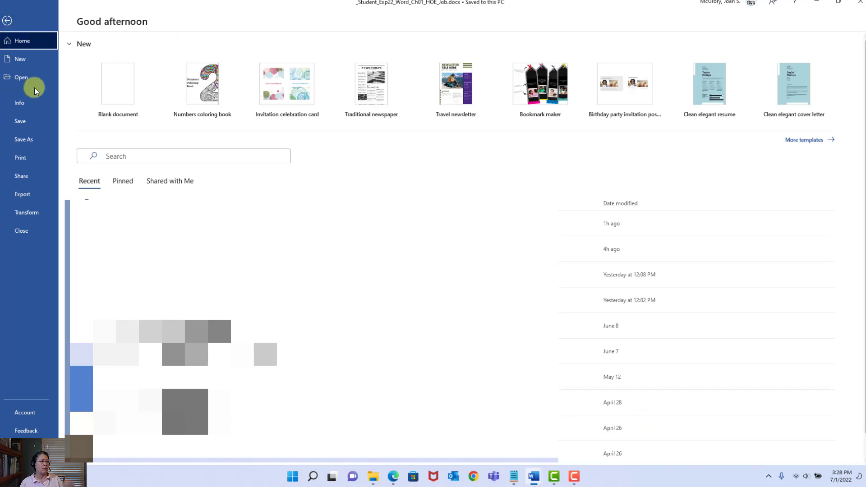
pyautogui.click(22, 103)
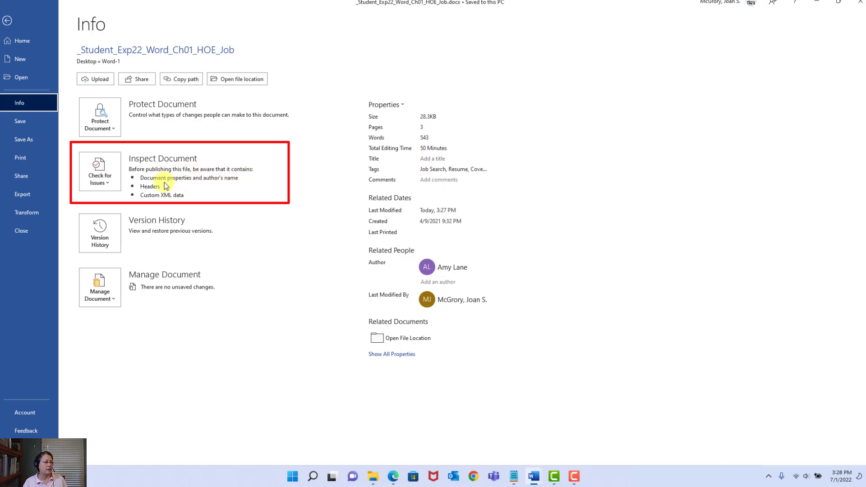
pyautogui.moveTo(199, 183)
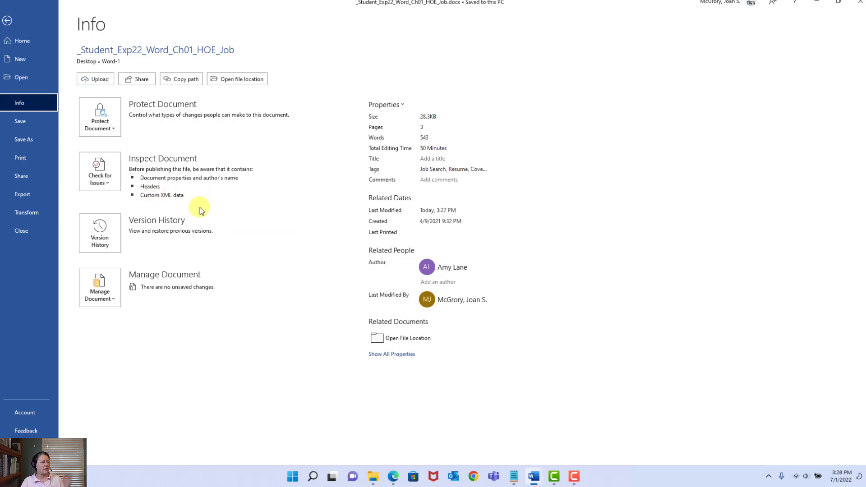
pyautogui.click(100, 175)
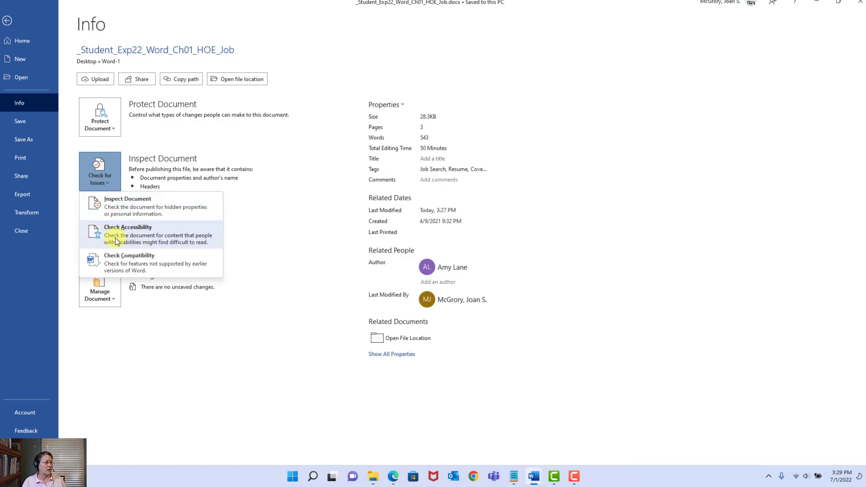
pyautogui.click(121, 214)
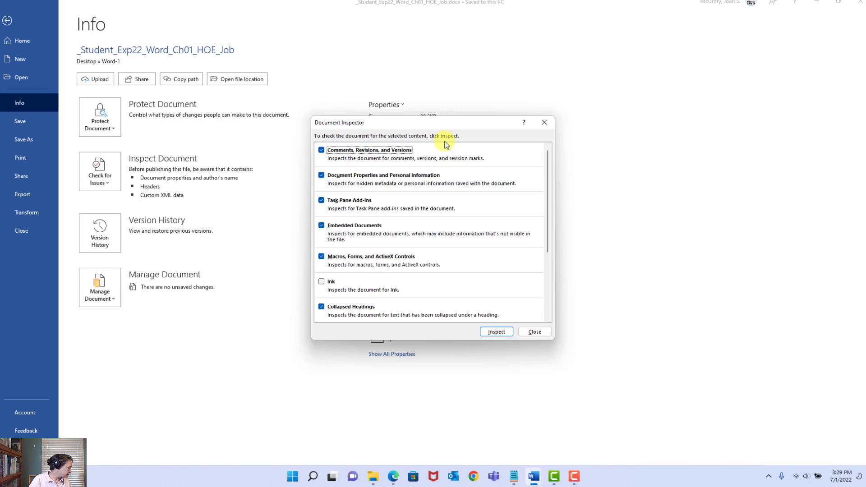
pyautogui.click(496, 332)
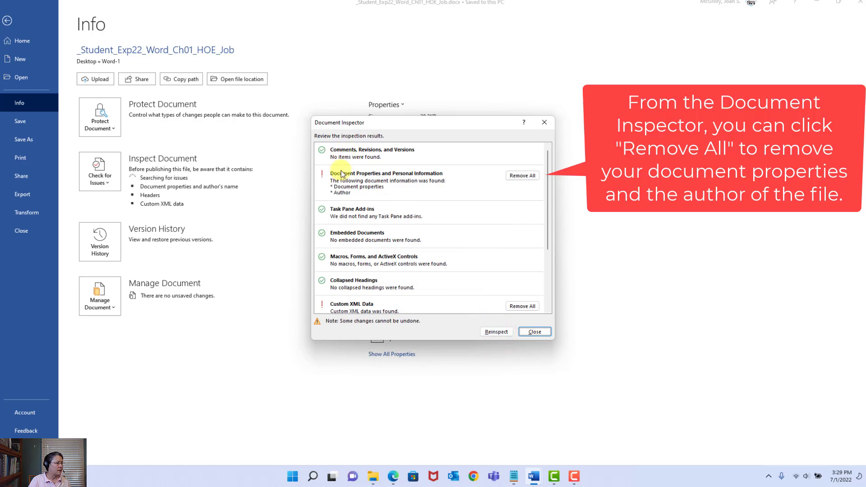
# Step: Review the Document Inspector results, close the inspector without removing anything and return to the document
pyautogui.scroll(-1, 358, 266)
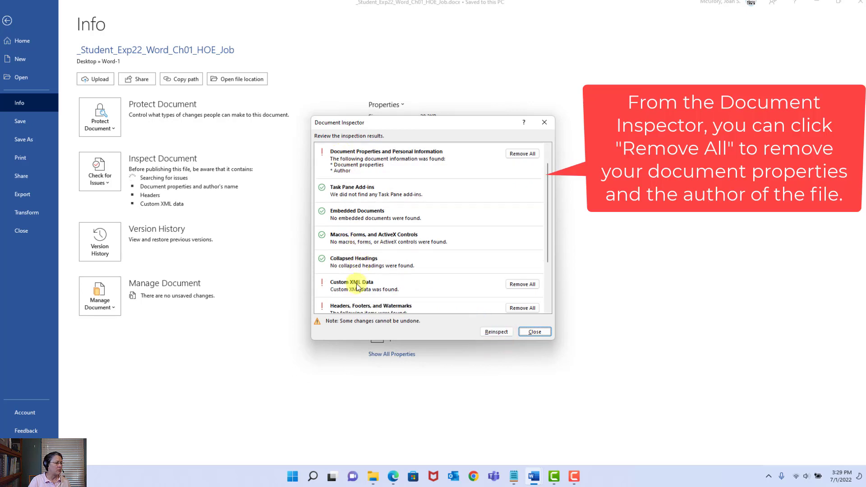
pyautogui.scroll(-2, 359, 288)
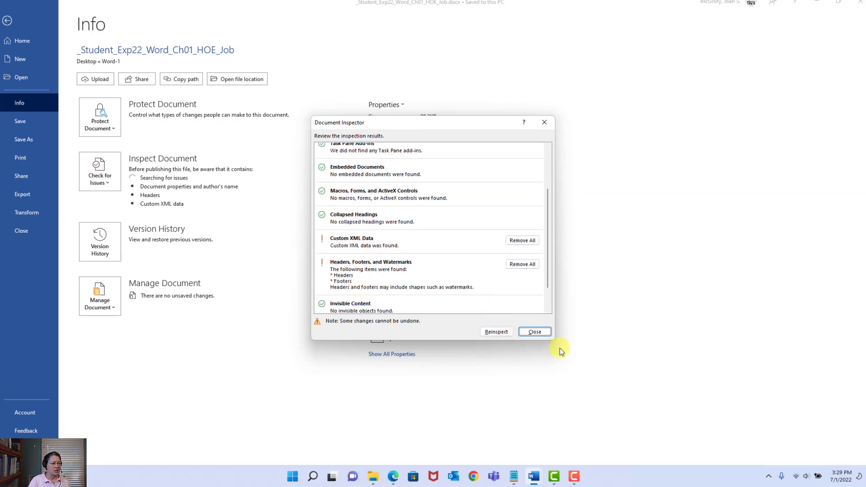
pyautogui.click(535, 332)
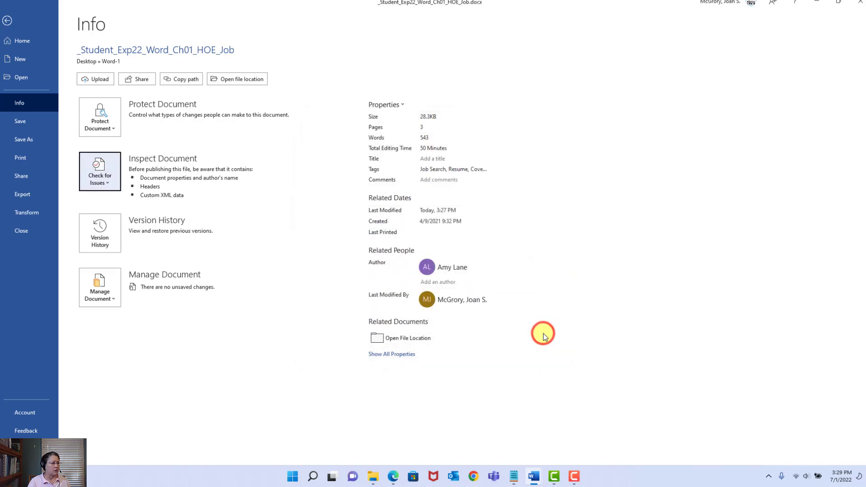
pyautogui.click(10, 21)
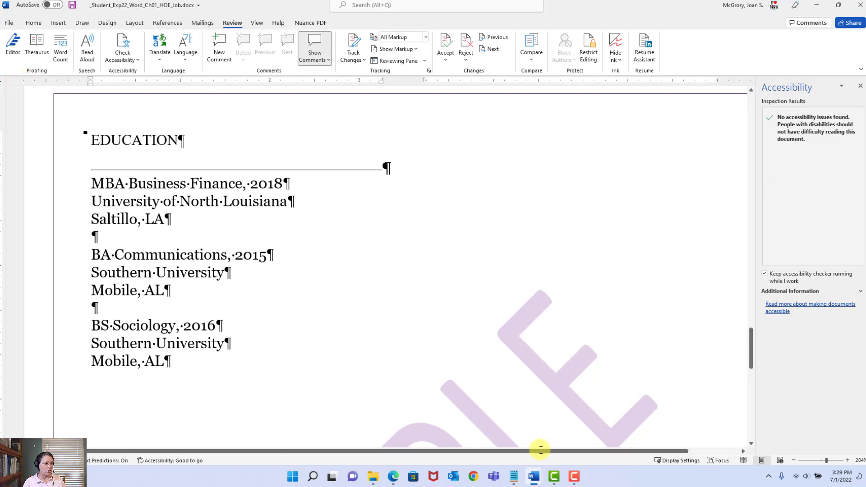
# Step: Review step 17's save, close and submit requirements in the Exp22_Word_Ch01_HOE_Job_Instructions document
pyautogui.moveTo(533, 476)
pyautogui.click(487, 440)
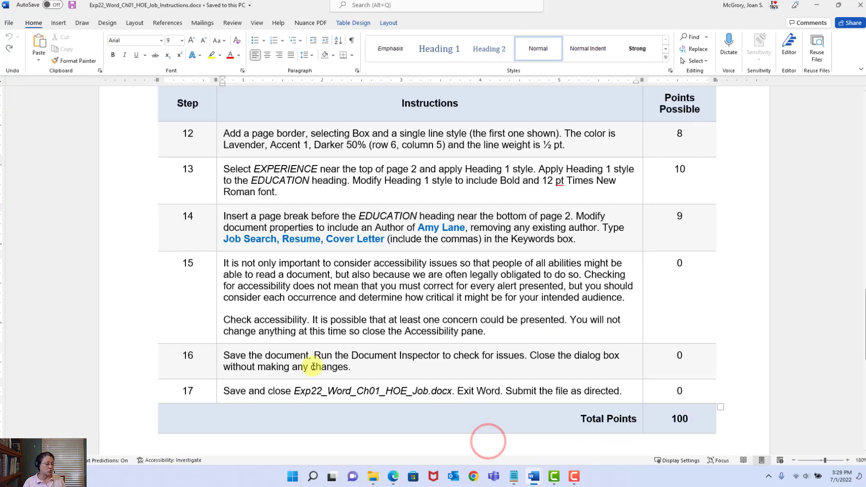
pyautogui.click(221, 392)
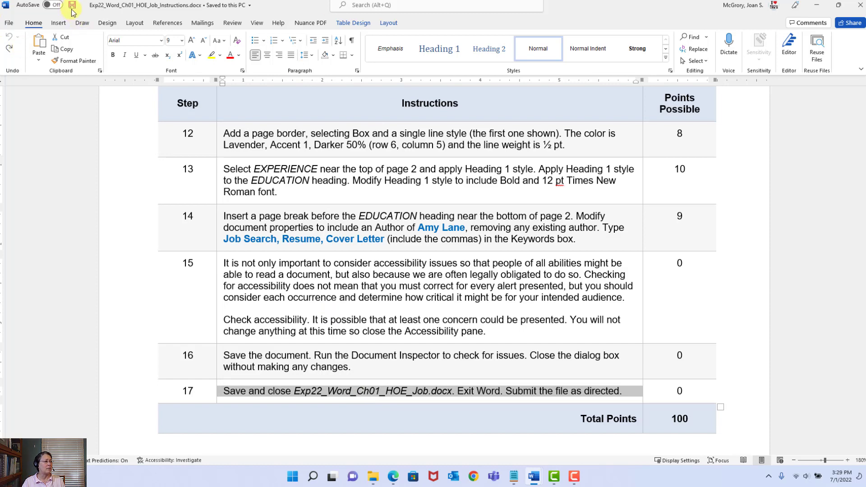
# Step: Close the instructions document, and save and close the _Student_Exp22_Word_Ch01_HOE_Job document
pyautogui.click(859, 5)
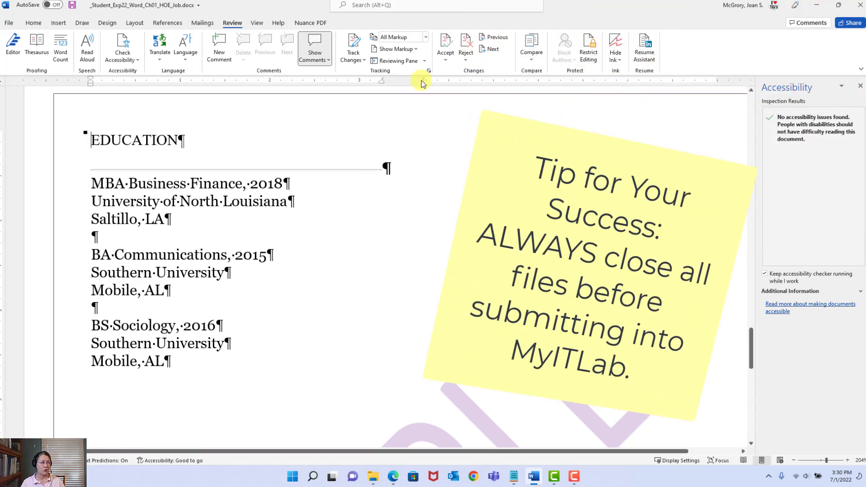
pyautogui.click(73, 5)
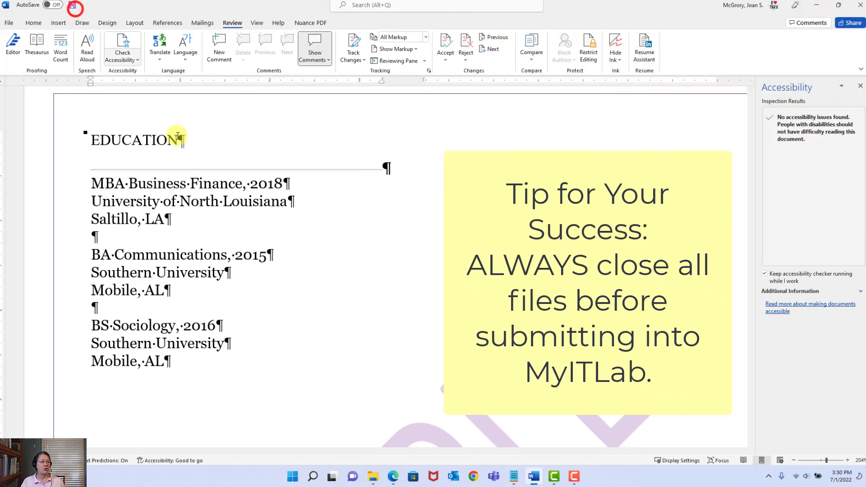
pyautogui.click(860, 5)
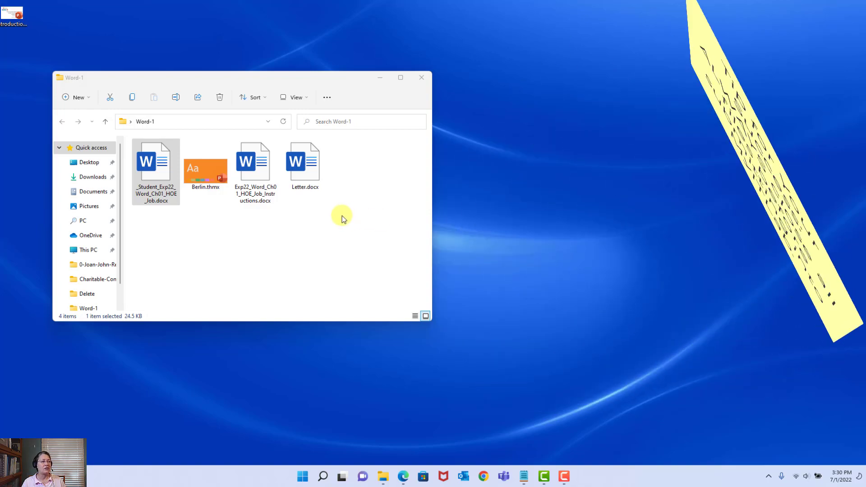
# Step: Verify the name and location of the finished _Student_Exp22_Word_Ch01_HOE_Job.docx file in the Word-1 folder
pyautogui.click(167, 176)
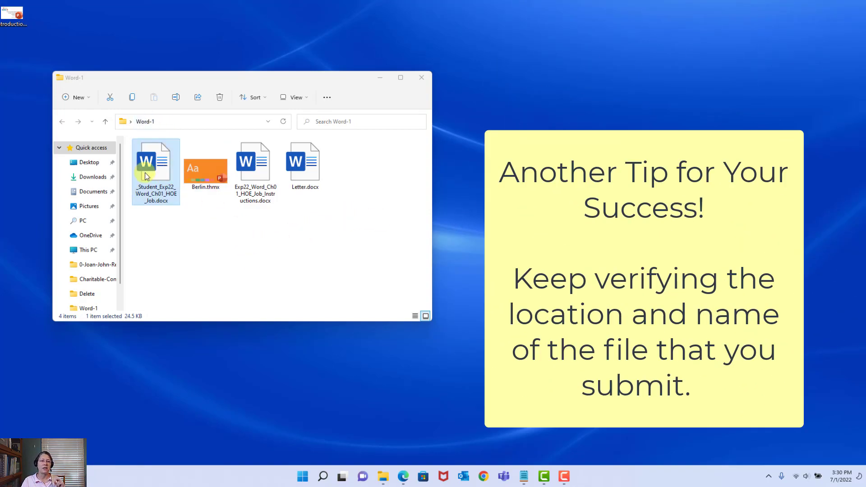
pyautogui.click(155, 194)
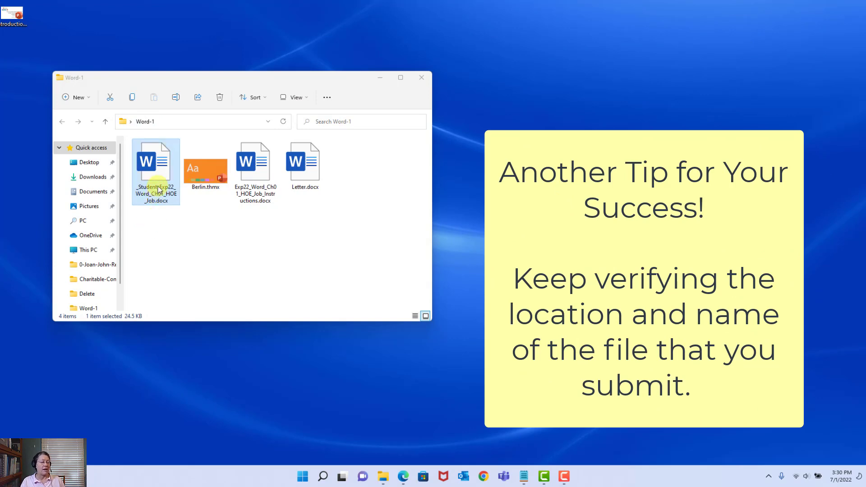
pyautogui.click(178, 128)
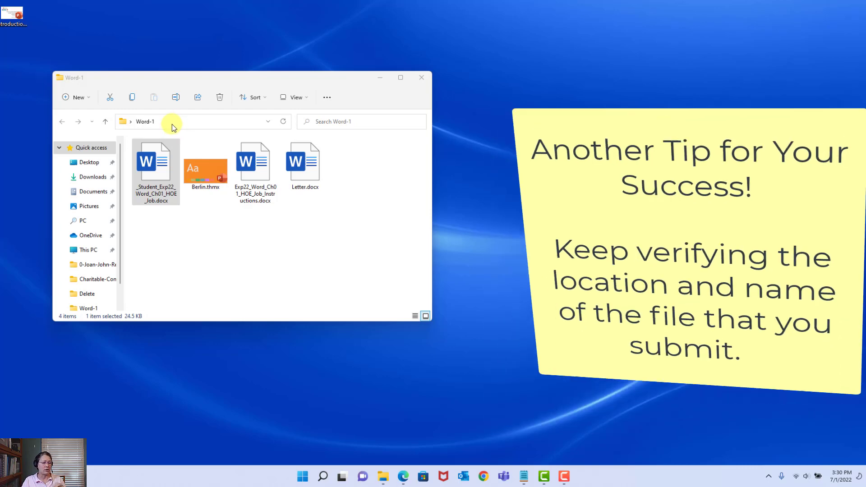
# Step: Switch to MyLab IT in Edge and open Word Chapter 1 Grader: Hands-On Exercise - Job from the 2.1 Mod 2 Word Chapter 1 course materials
pyautogui.click(404, 477)
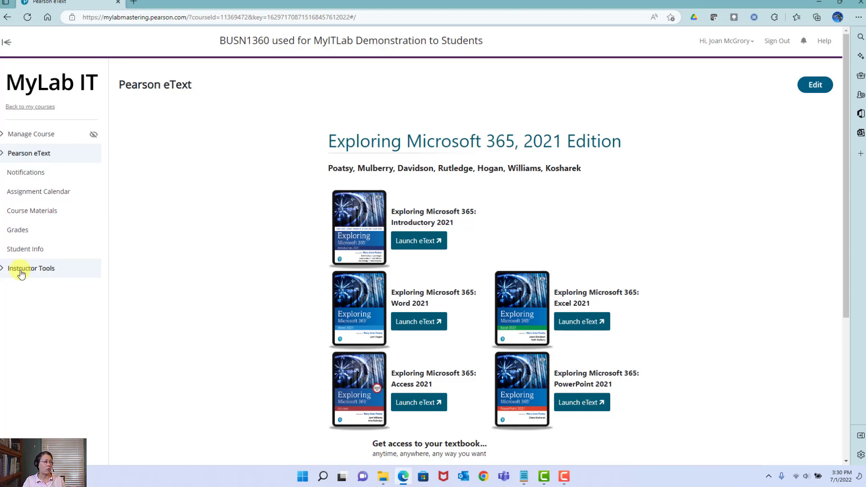
pyautogui.click(43, 216)
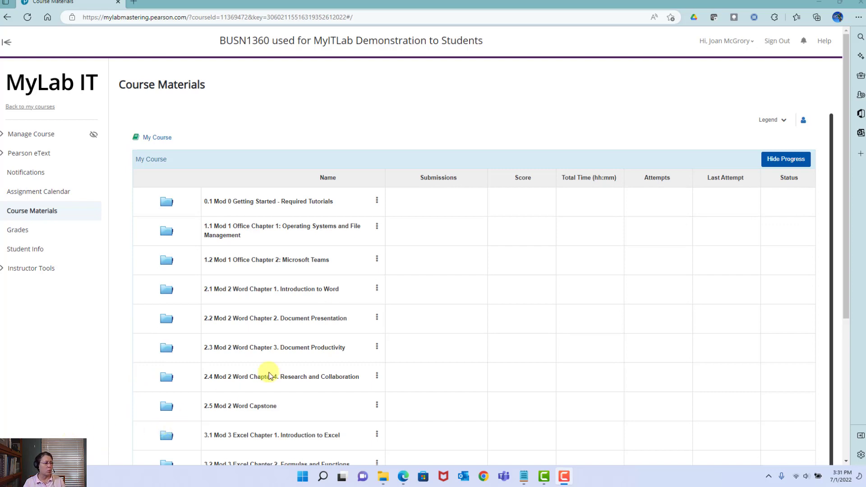
pyautogui.scroll(-1, 287, 295)
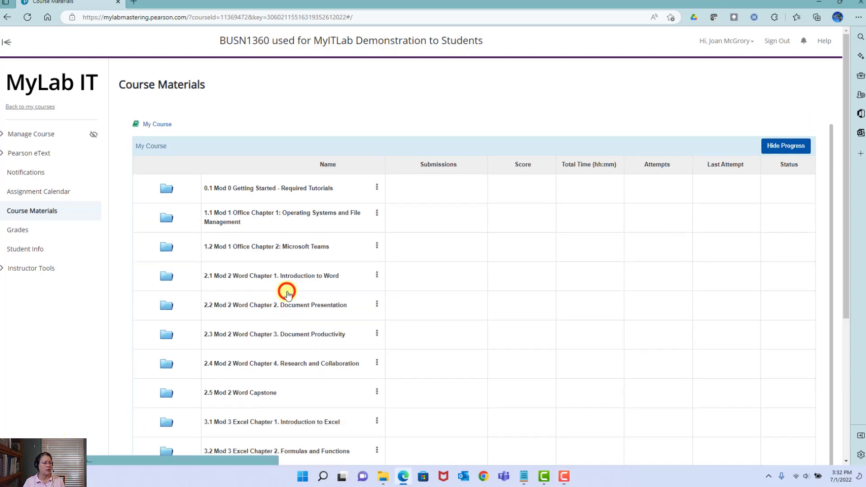
pyautogui.click(288, 290)
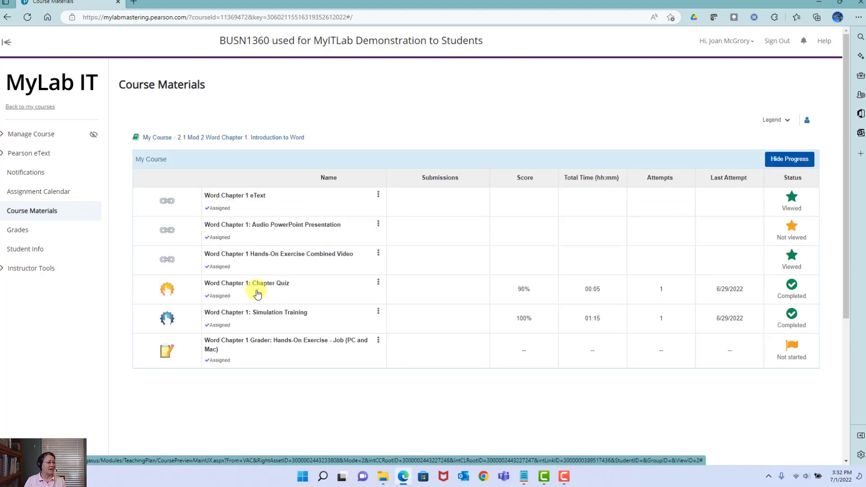
pyautogui.click(233, 345)
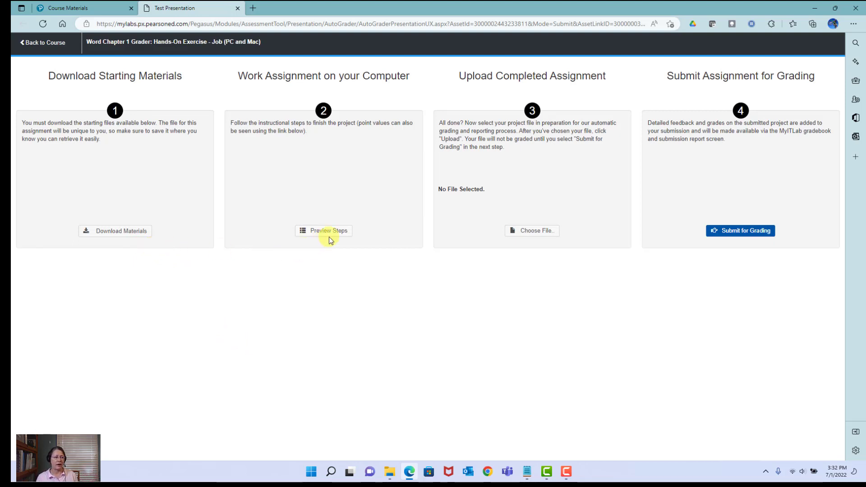
# Step: Upload _Student_Exp22_Word_Ch01_HOE_Job.docx from the Word-1 folder, submit it for grading and close the assignment
pyautogui.click(528, 232)
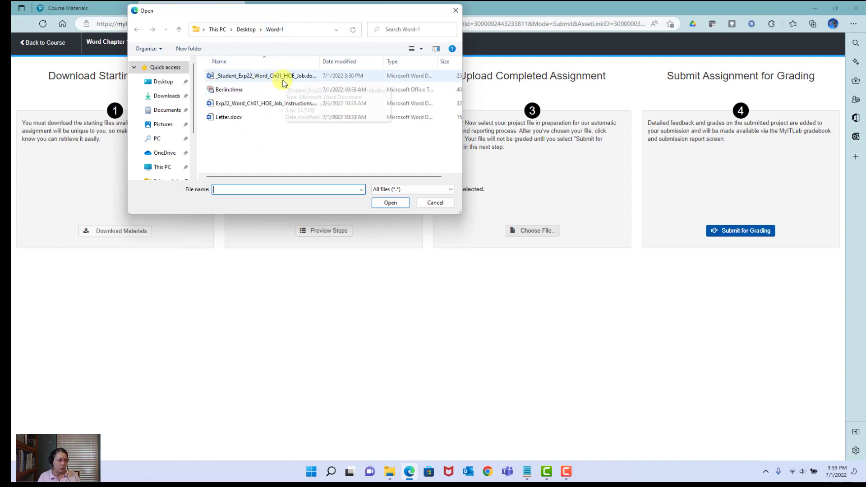
pyautogui.click(301, 81)
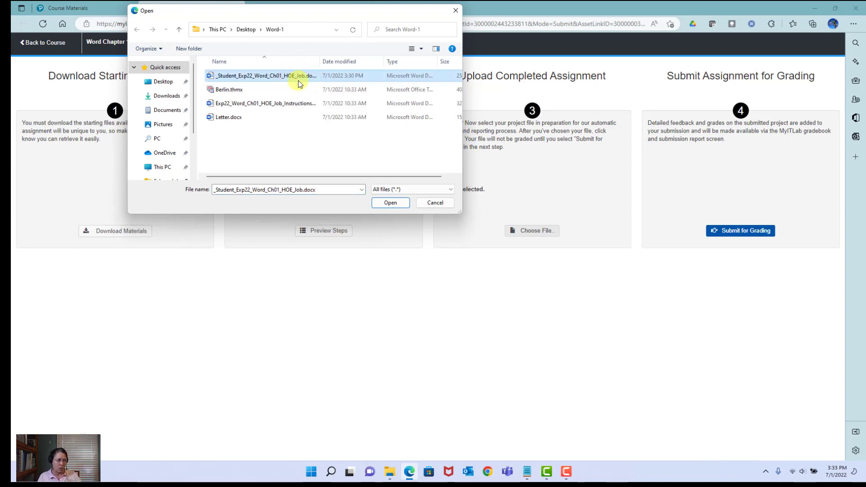
pyautogui.click(390, 206)
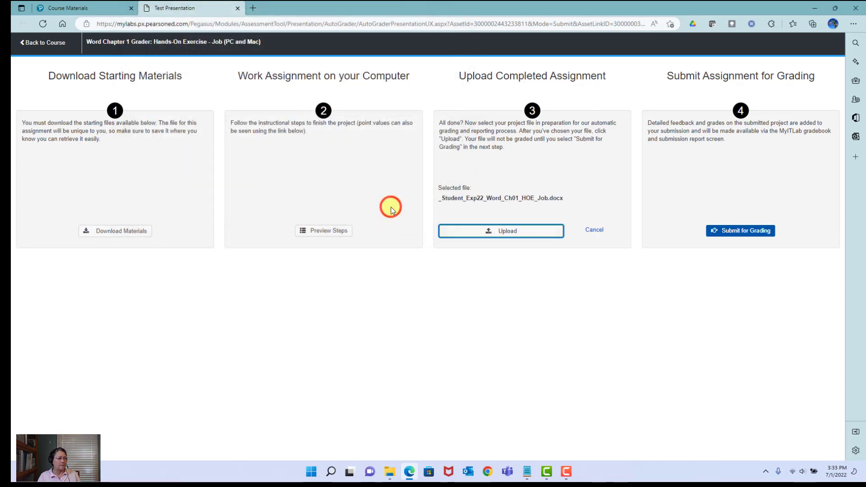
pyautogui.click(491, 232)
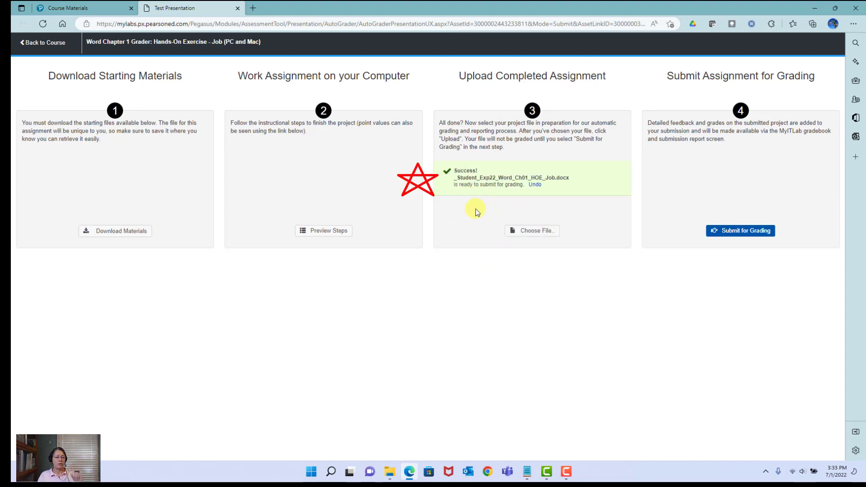
pyautogui.click(738, 235)
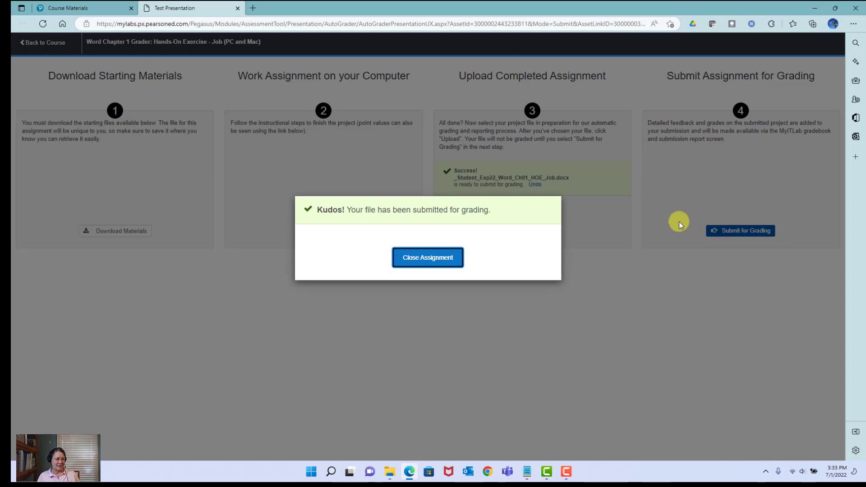
pyautogui.click(451, 257)
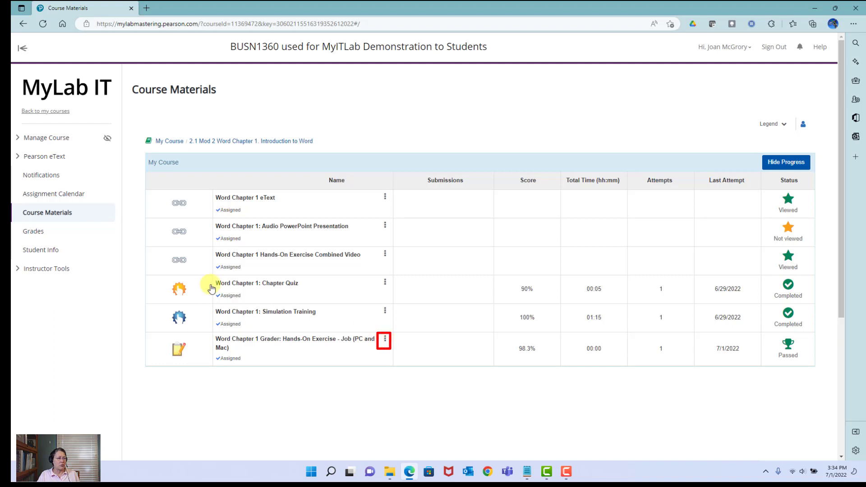
# Step: View Submission 1/1 of the Word Chapter 1 Grader assignment and examine its score card detail
pyautogui.click(385, 342)
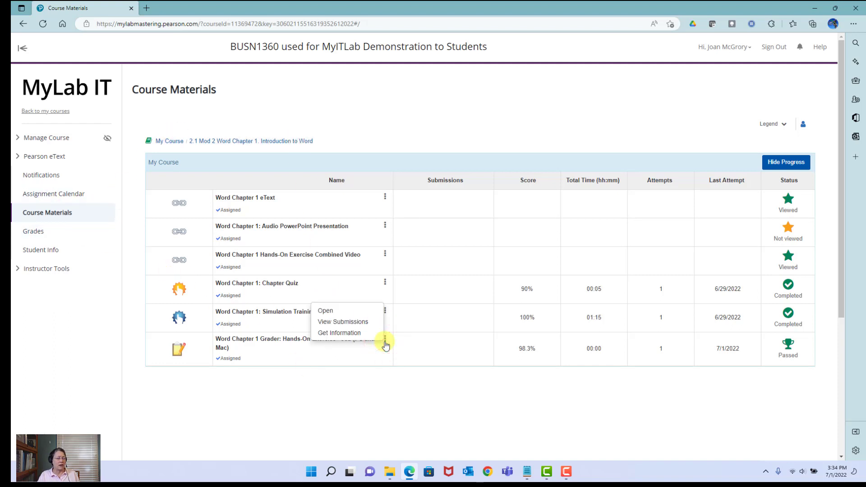
pyautogui.click(364, 322)
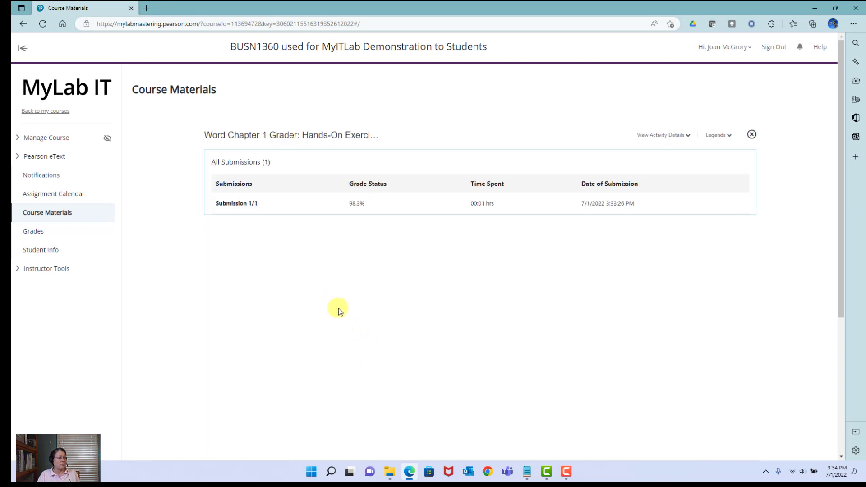
pyautogui.click(234, 204)
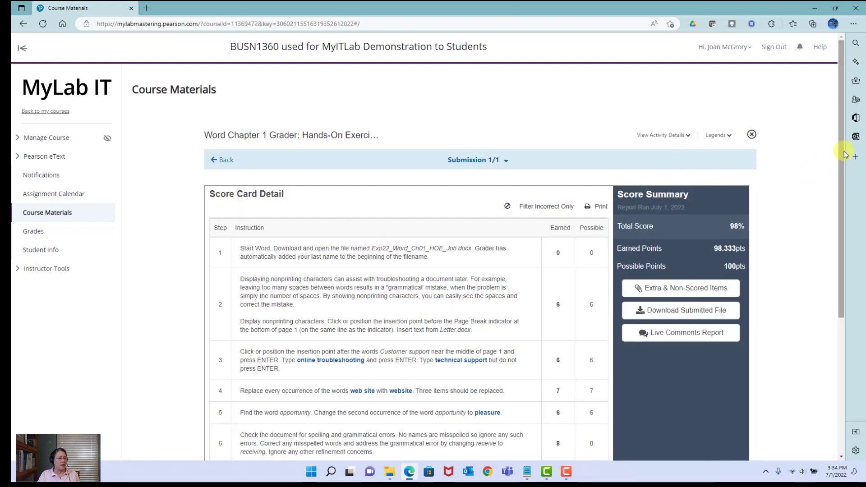
pyautogui.moveTo(843, 154); pyautogui.dragTo(841, 212)
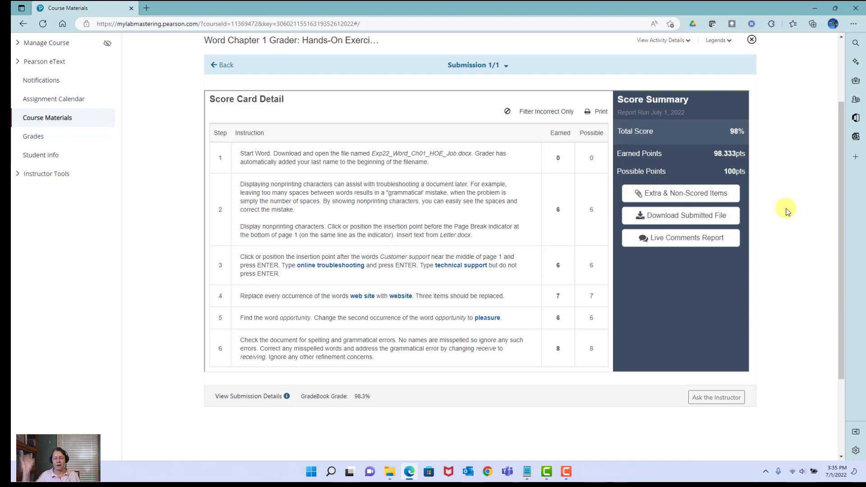
pyautogui.click(699, 225)
pyautogui.click(815, 8)
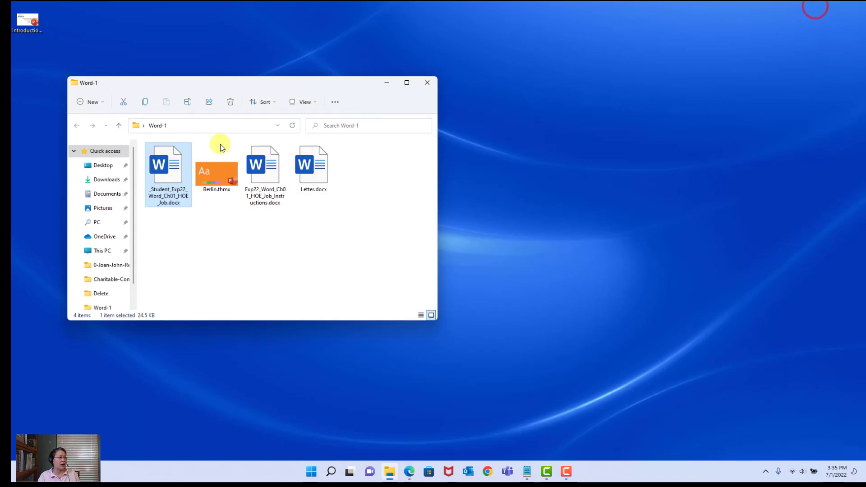
pyautogui.doubleClick(171, 179)
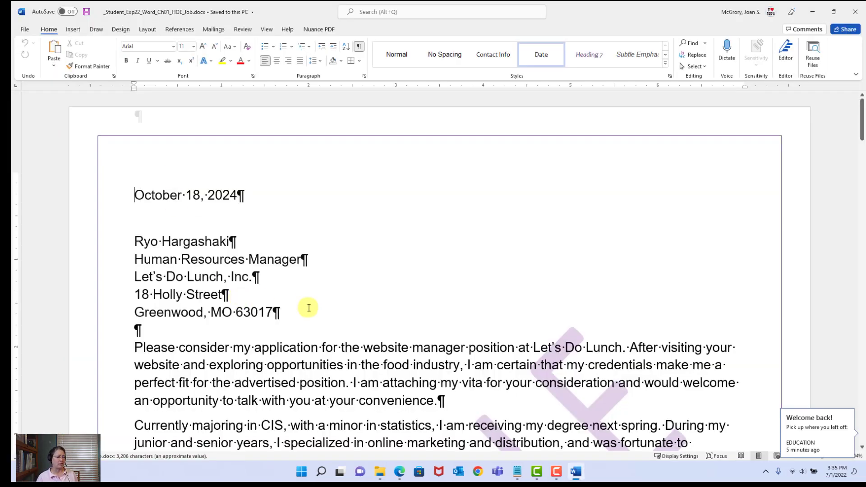
pyautogui.click(403, 478)
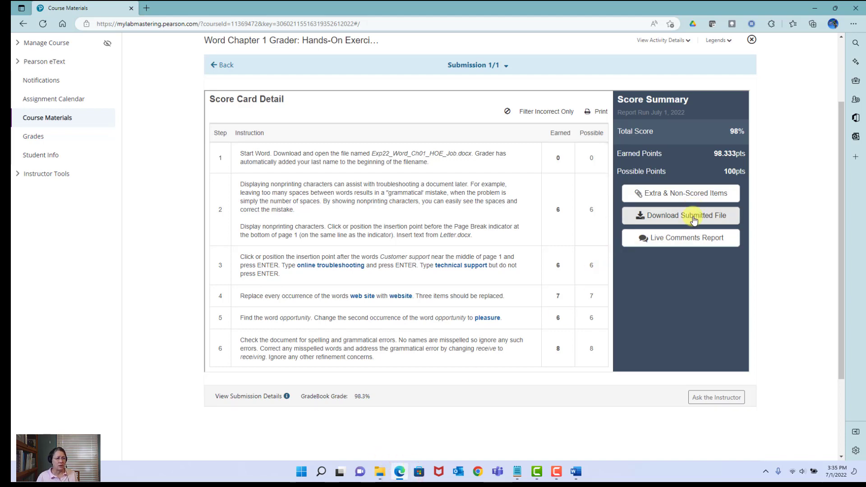
# Step: Download the Live Comments Report for Submission 1/1, open it in Word and enable editing
pyautogui.click(670, 239)
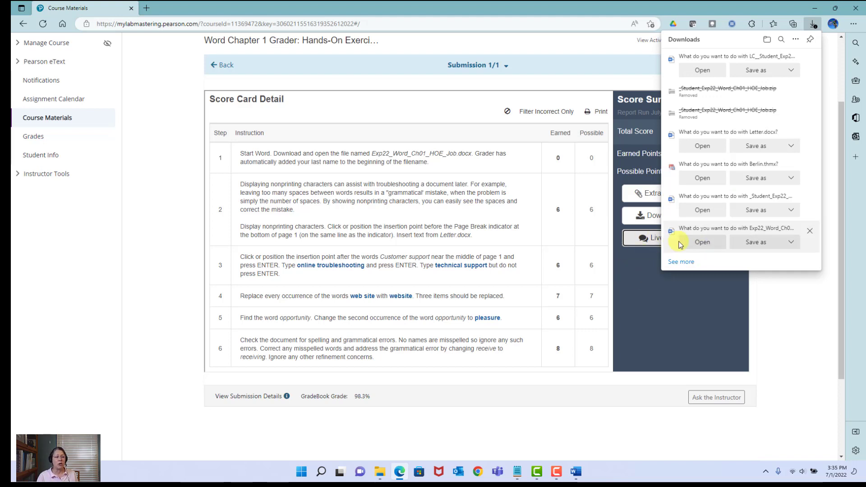
pyautogui.click(698, 72)
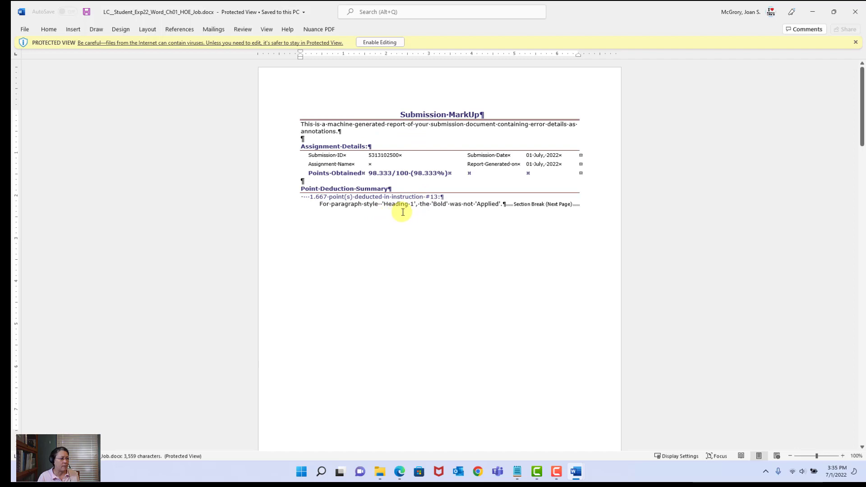
pyautogui.click(380, 42)
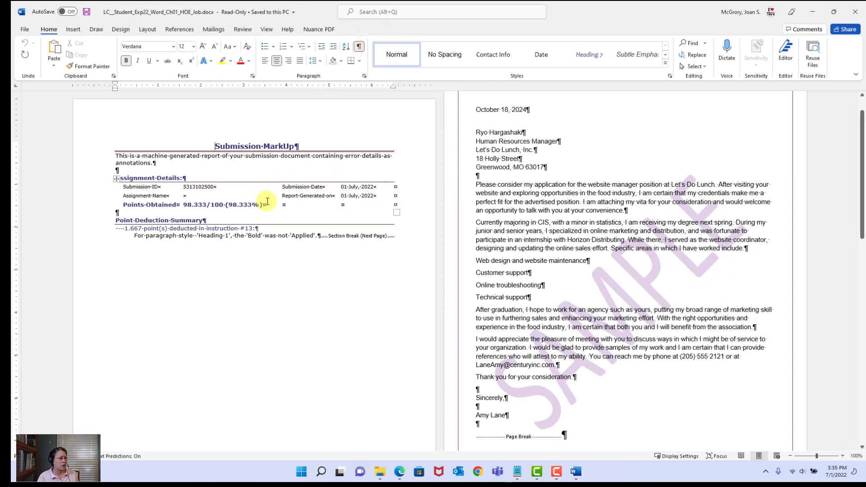
# Step: Read the Point Deduction Summary in the Submission MarkUp report at 190% zoom, and close the report and the open job document
pyautogui.scroll(-12, 436, 262)
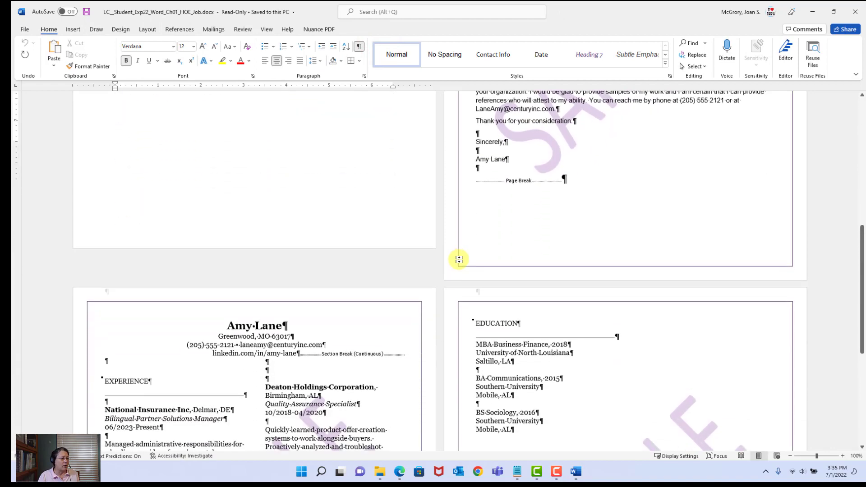
pyautogui.scroll(-3, 459, 260)
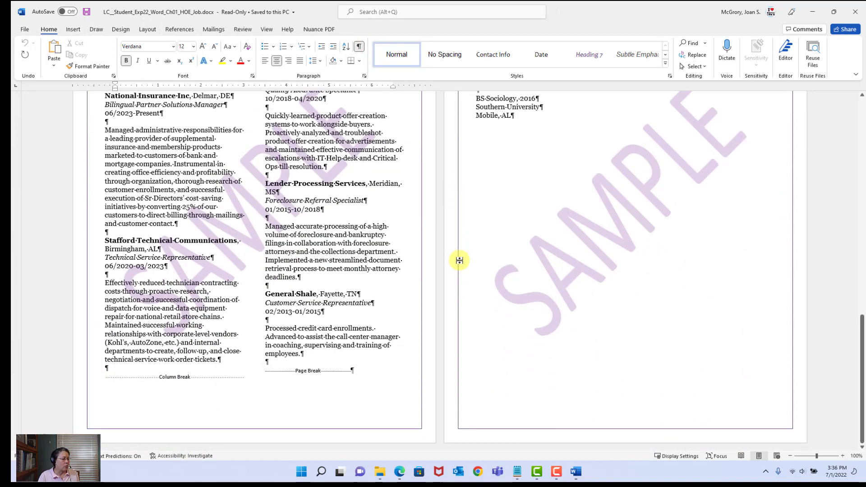
pyautogui.scroll(15, 459, 261)
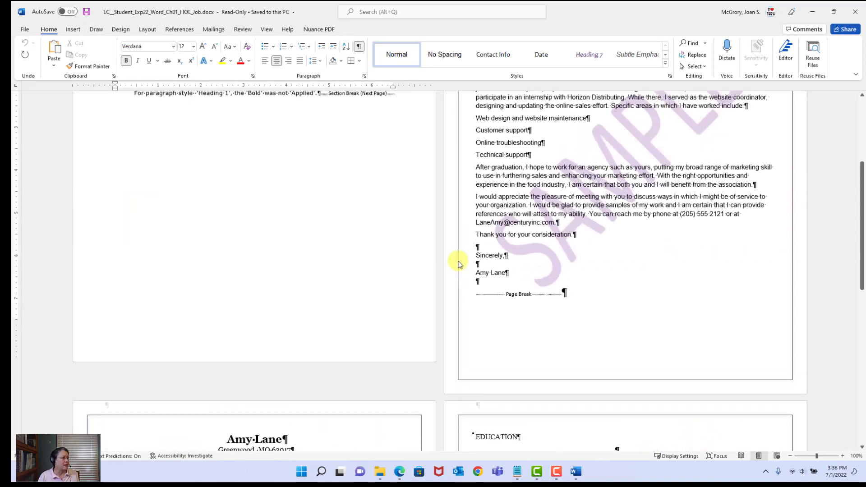
pyautogui.scroll(3, 460, 264)
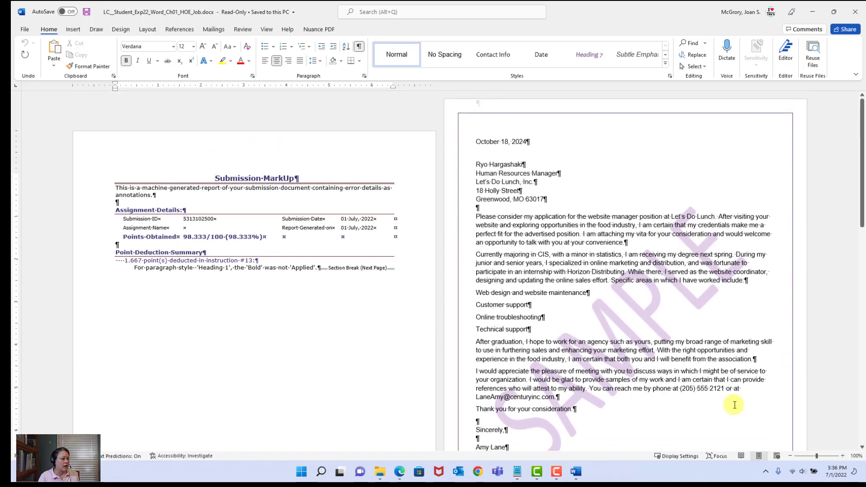
pyautogui.click(842, 458)
pyautogui.click(842, 457)
pyautogui.click(841, 457)
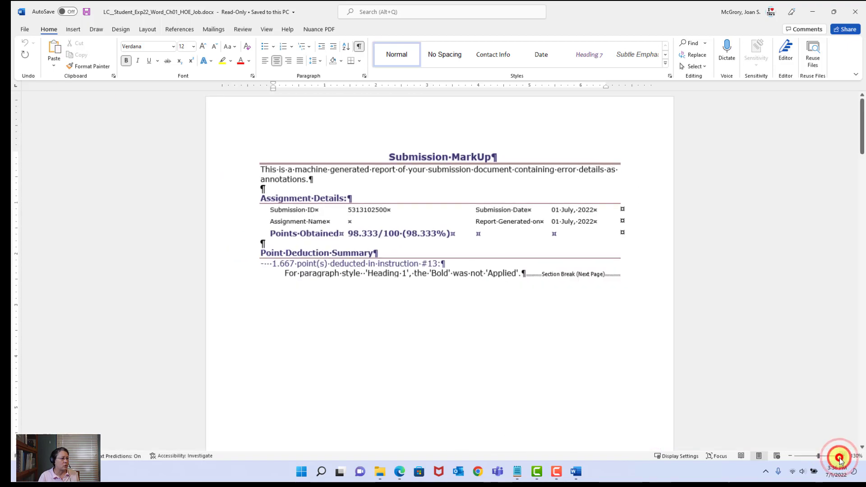
pyautogui.click(841, 458)
pyautogui.click(842, 457)
pyautogui.click(842, 457)
pyautogui.click(841, 457)
pyautogui.click(841, 457)
pyautogui.click(842, 457)
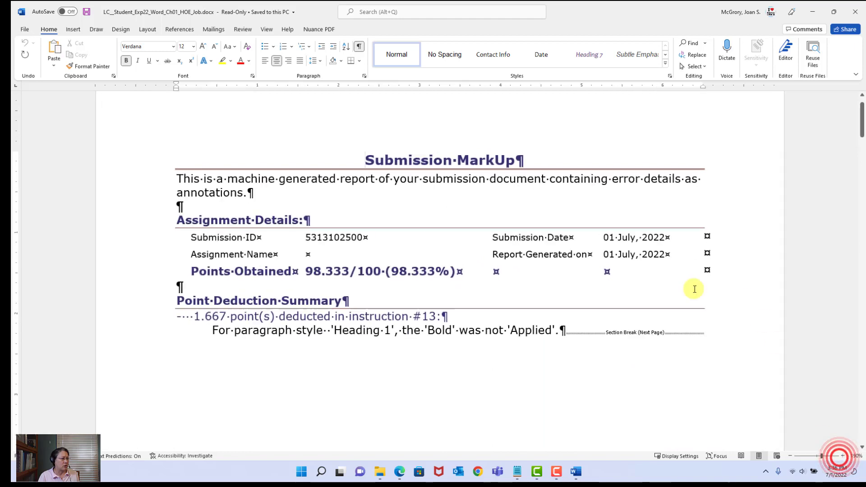
pyautogui.moveTo(862, 130); pyautogui.dragTo(862, 137)
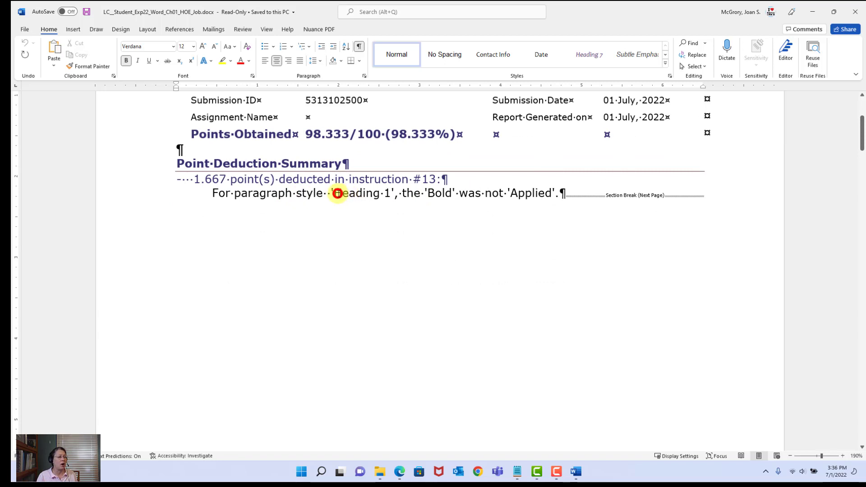
pyautogui.click(337, 193)
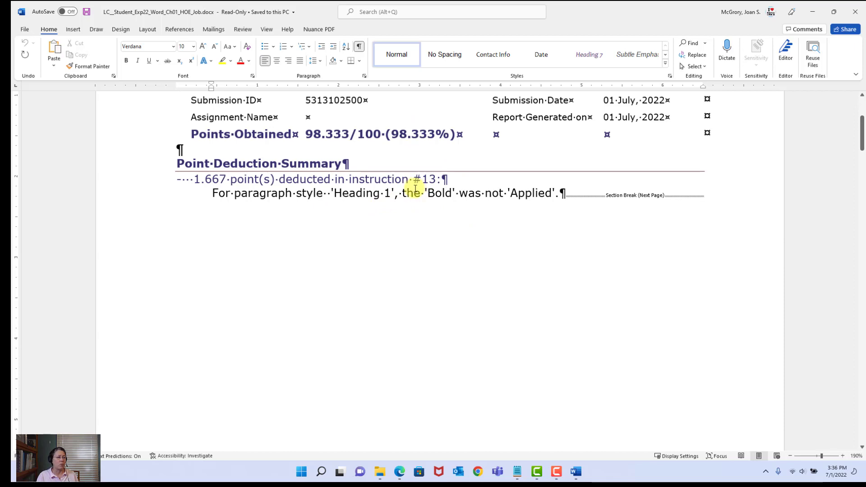
pyautogui.click(857, 16)
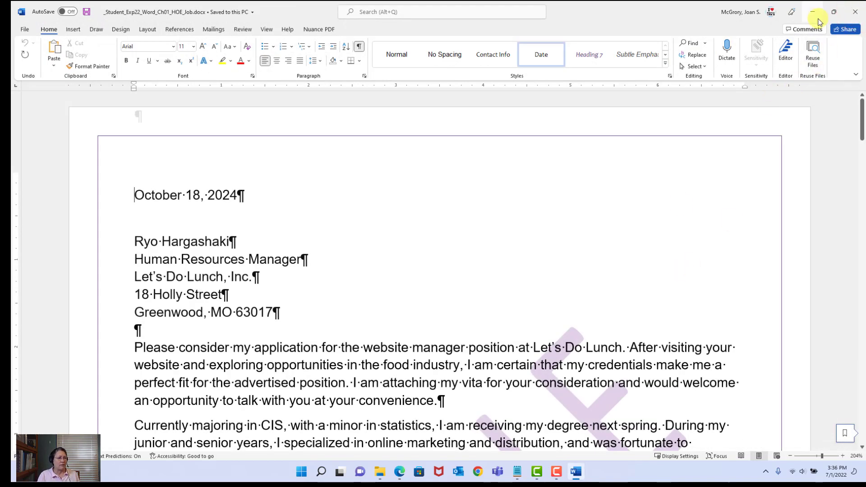
pyautogui.click(854, 12)
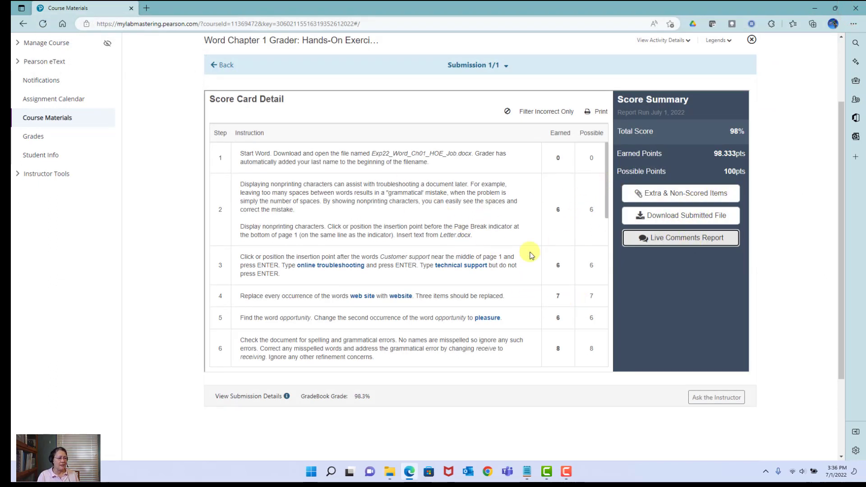
# Step: Expand step 13 in the Score Card Detail and review its point deduction
pyautogui.moveTo(608, 174); pyautogui.dragTo(596, 309)
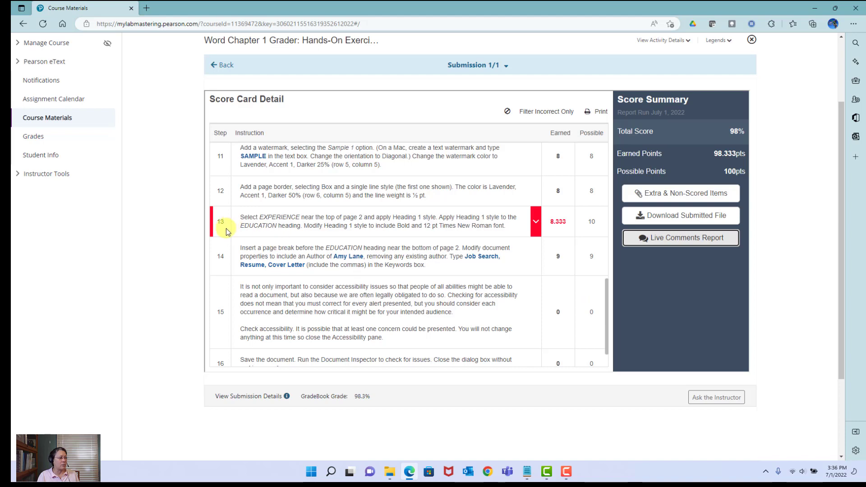
pyautogui.click(536, 222)
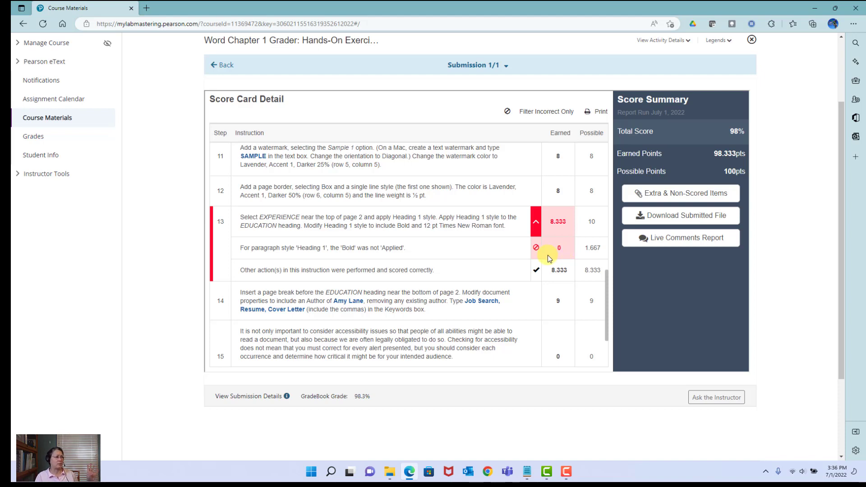
pyautogui.scroll(5, 547, 256)
pyautogui.scroll(3, 168, 199)
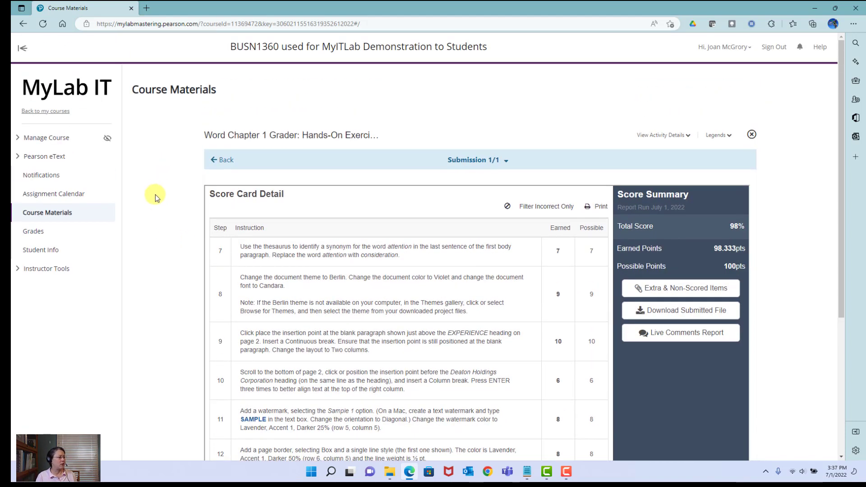
# Step: Open _Student_Exp22_Word_Ch01_HOE_Job.docx from the Word-1 folder in Word and make the EXPERIENCE heading bold
pyautogui.click(816, 9)
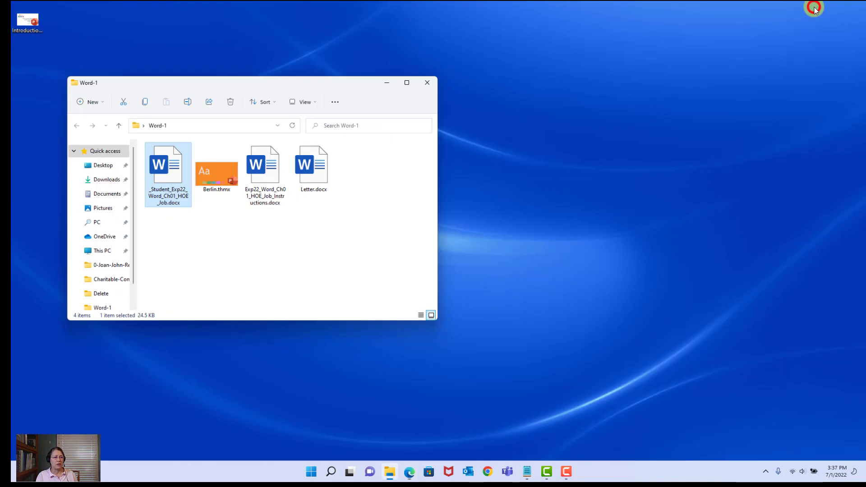
pyautogui.doubleClick(168, 178)
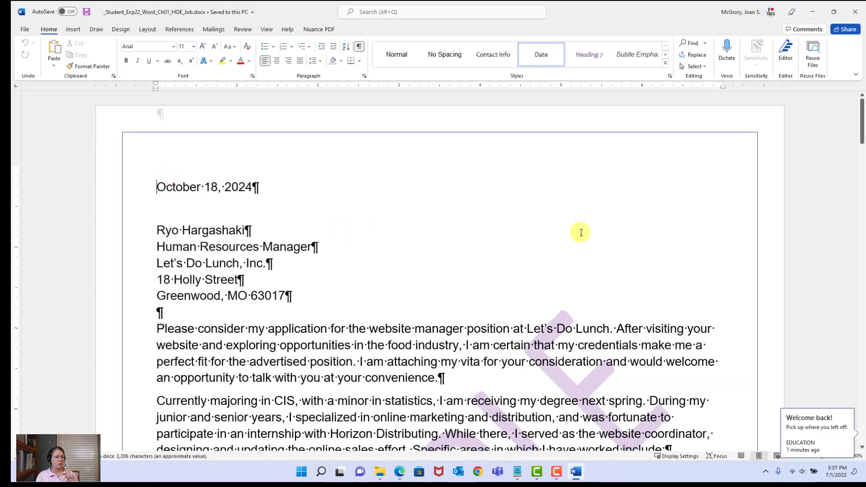
pyautogui.moveTo(861, 132); pyautogui.dragTo(860, 244)
pyautogui.click(186, 251)
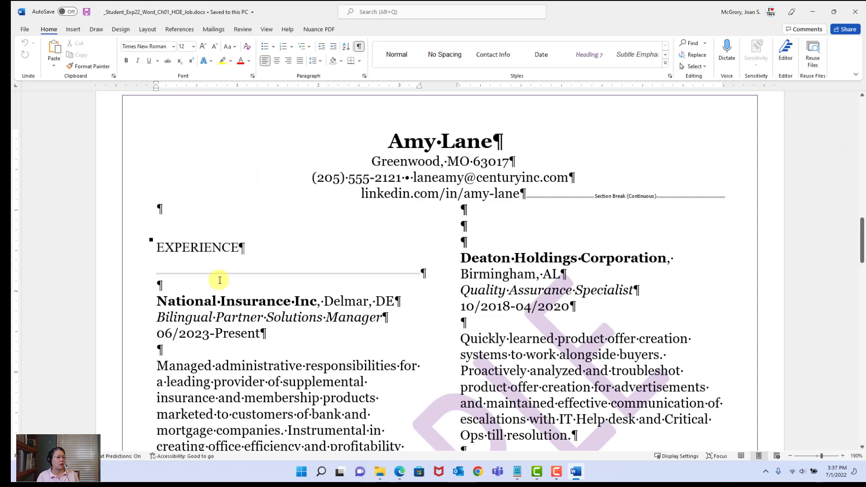
pyautogui.tripleClick(193, 246)
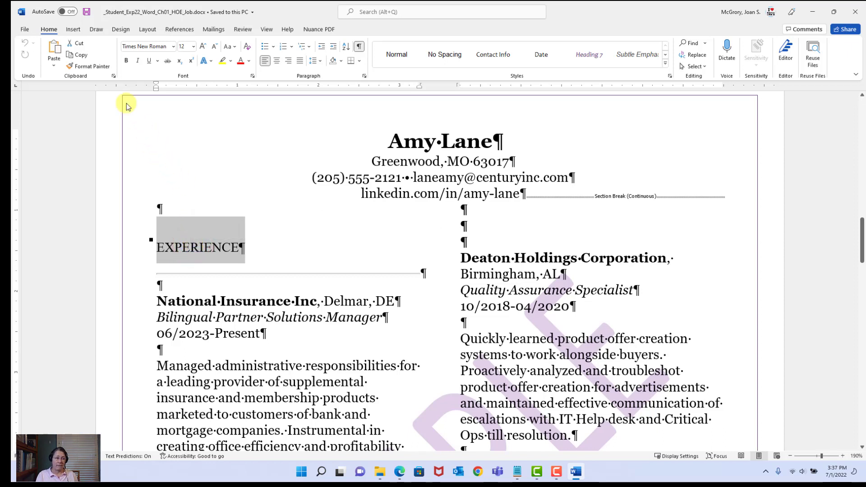
pyautogui.click(125, 63)
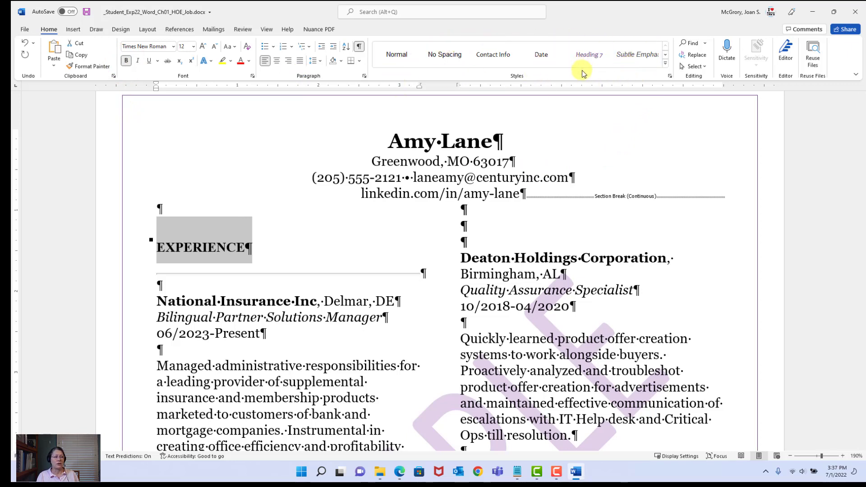
# Step: Update the Heading 1 style to match the EXPERIENCE heading and check the formatting of the EDUCATION heading
pyautogui.click(670, 77)
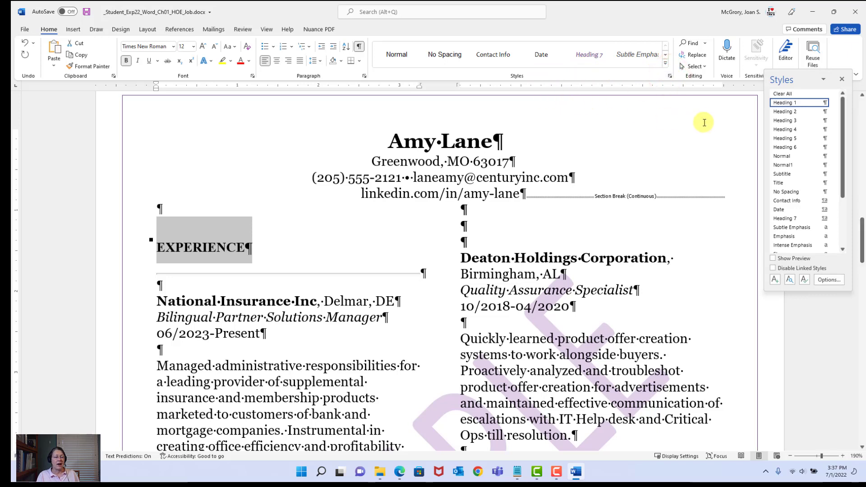
pyautogui.moveTo(811, 104)
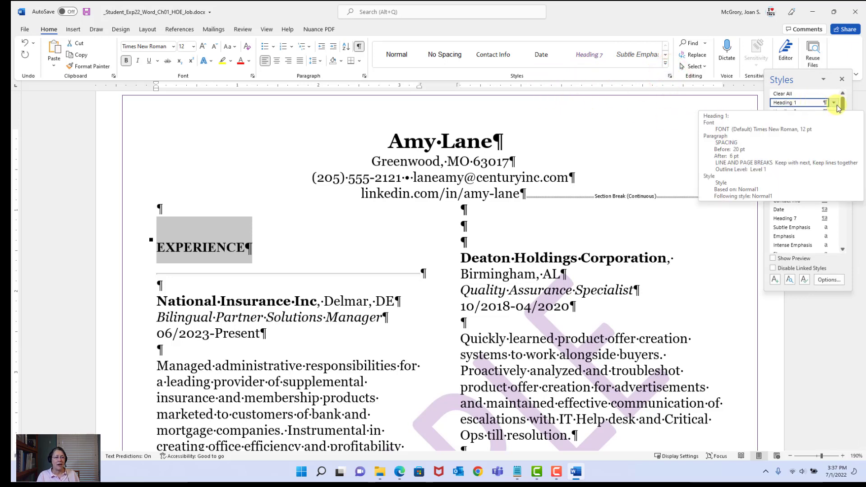
pyautogui.click(834, 103)
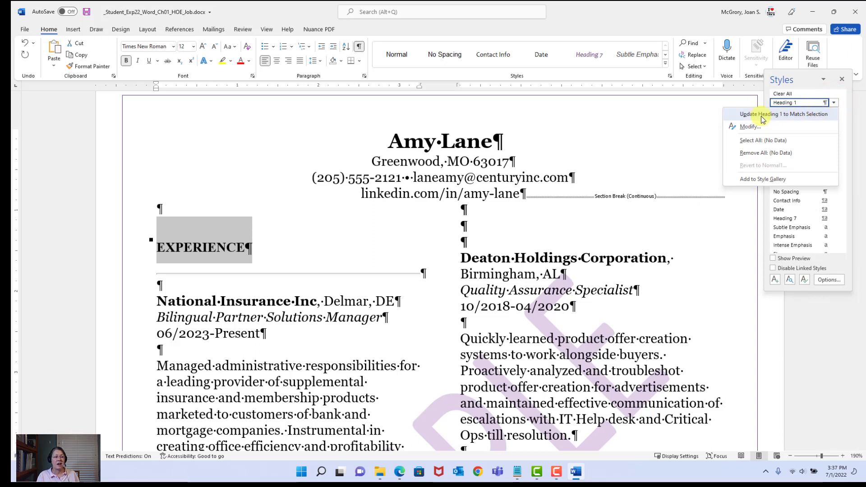
pyautogui.click(799, 116)
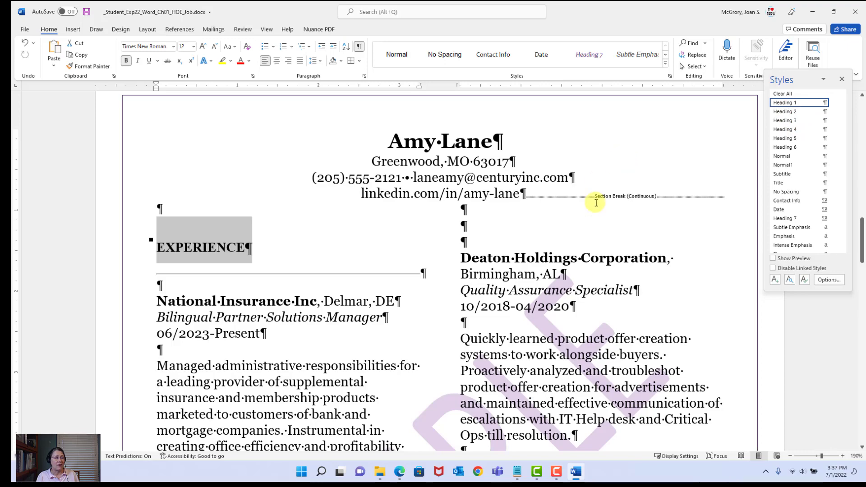
pyautogui.click(225, 245)
pyautogui.scroll(-15, 379, 294)
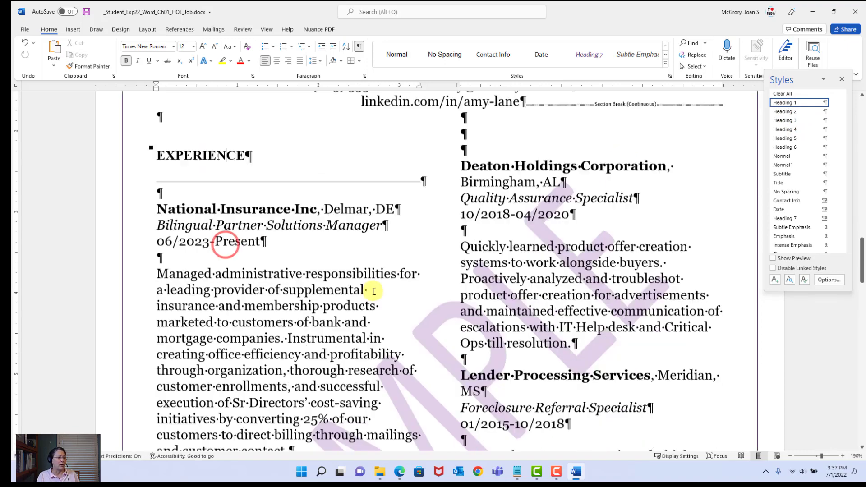
pyautogui.scroll(-2, 381, 296)
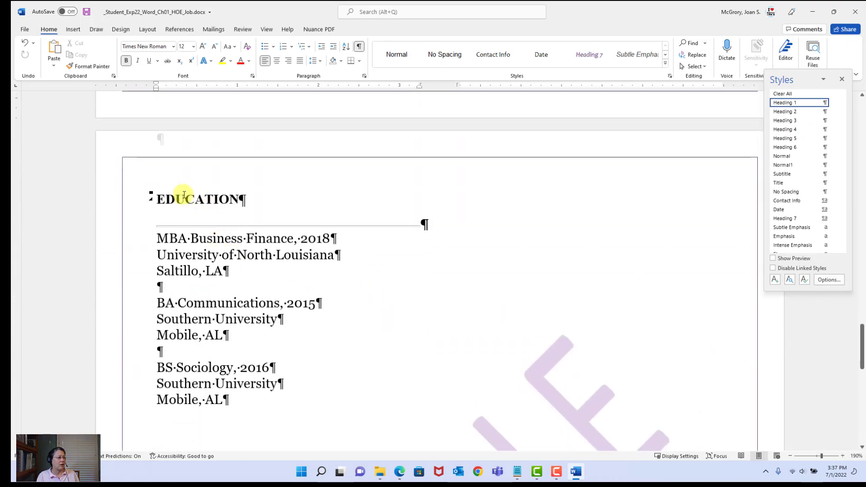
pyautogui.click(183, 196)
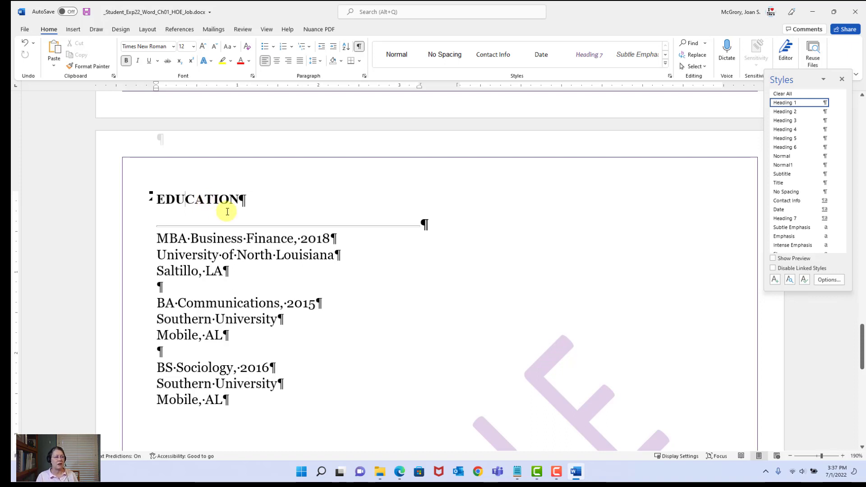
# Step: Save and close the job document, and switch back to the MyLab IT score card in Edge
pyautogui.click(86, 12)
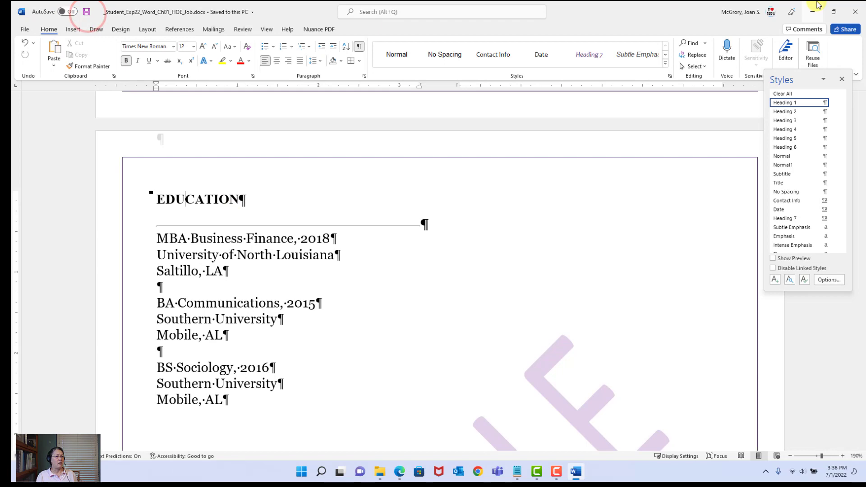
pyautogui.click(851, 12)
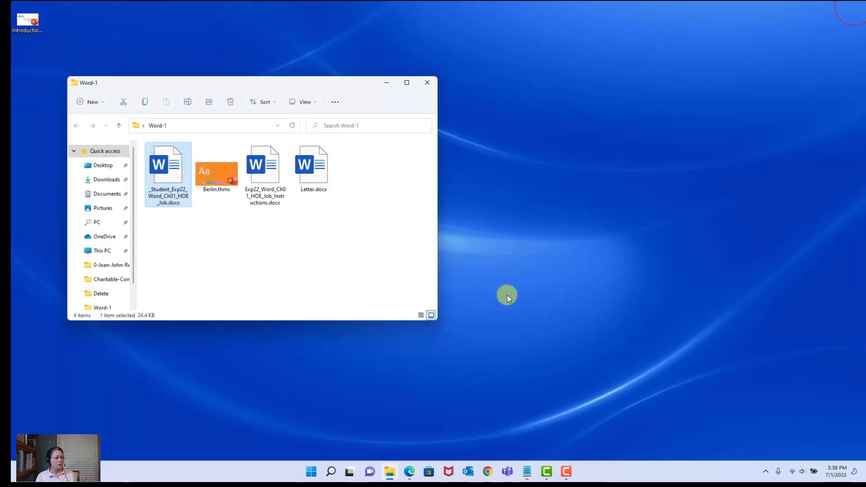
pyautogui.moveTo(410, 474)
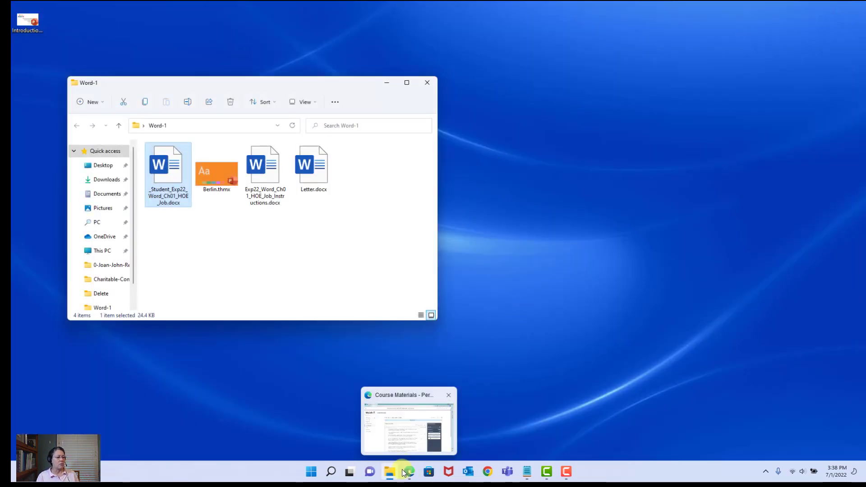
pyautogui.click(410, 474)
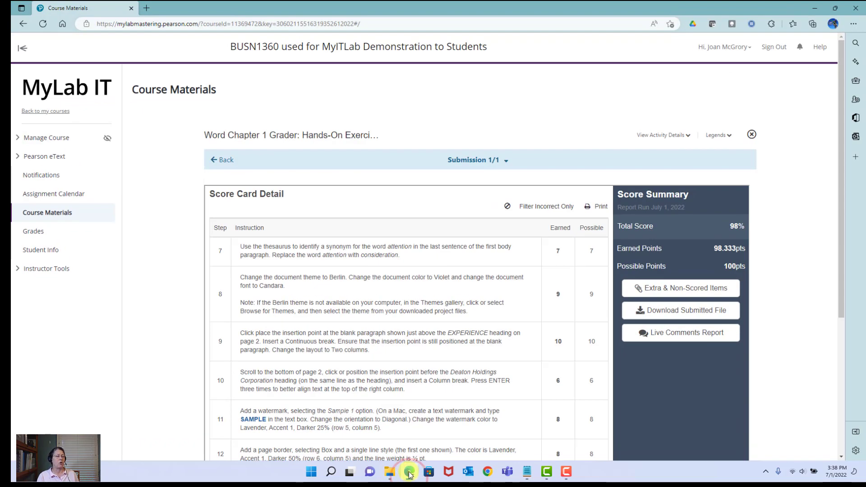
# Step: Close the grader's submission report and open the Word Chapter 1 Grader: Hands-On Exercise - Job (PC and Mac) assignment from the course materials
pyautogui.scroll(2, 406, 350)
pyautogui.scroll(3, 406, 350)
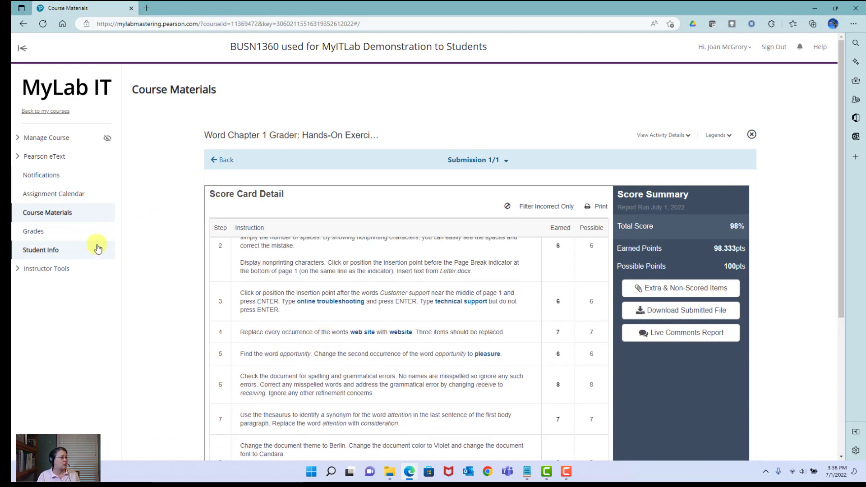
pyautogui.click(225, 165)
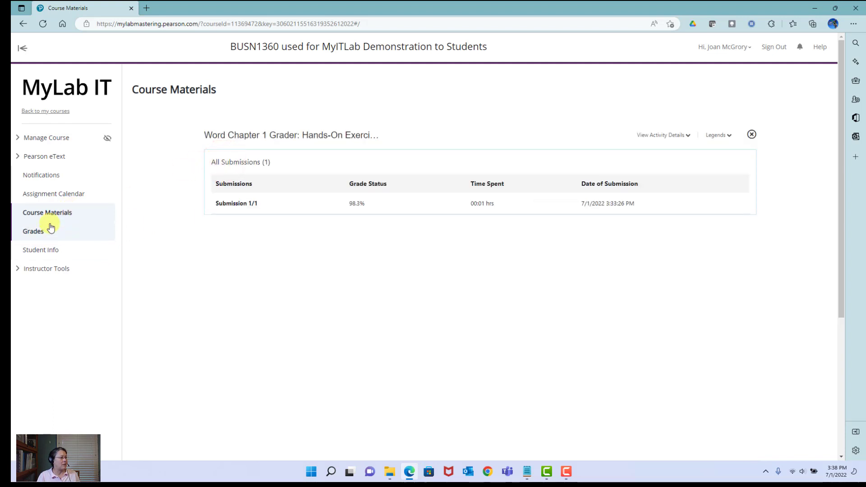
pyautogui.click(47, 213)
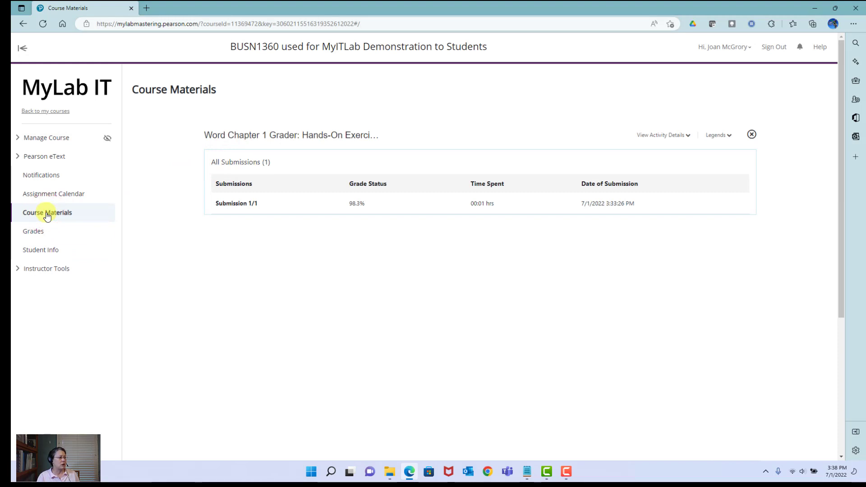
pyautogui.click(47, 215)
pyautogui.click(46, 214)
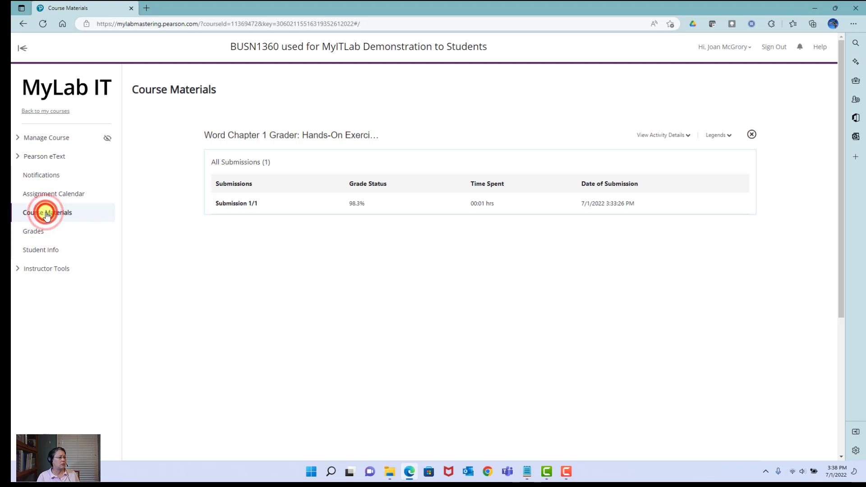
pyautogui.click(161, 266)
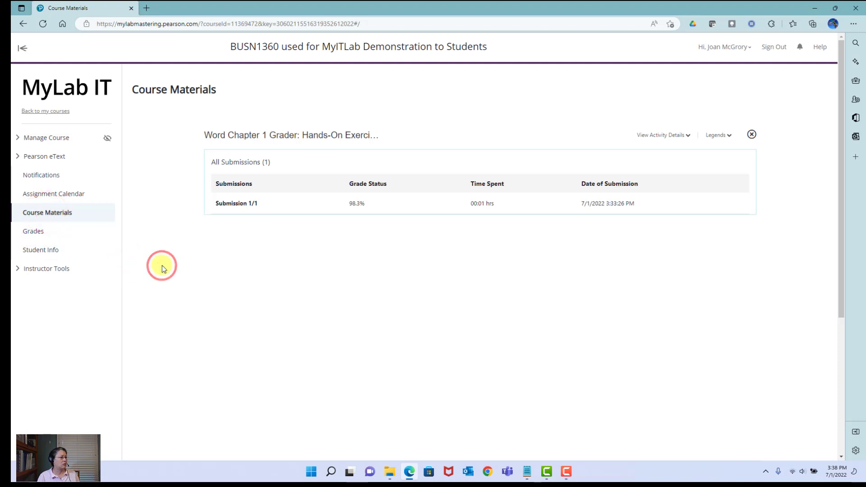
pyautogui.click(751, 134)
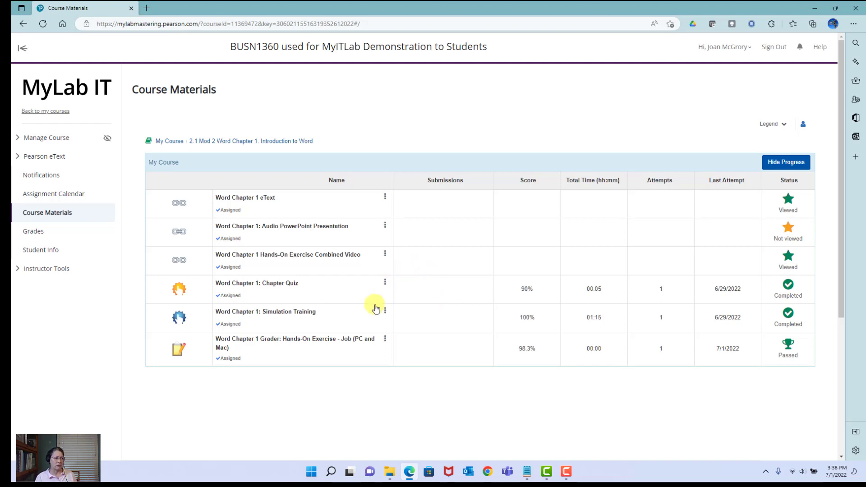
pyautogui.click(287, 345)
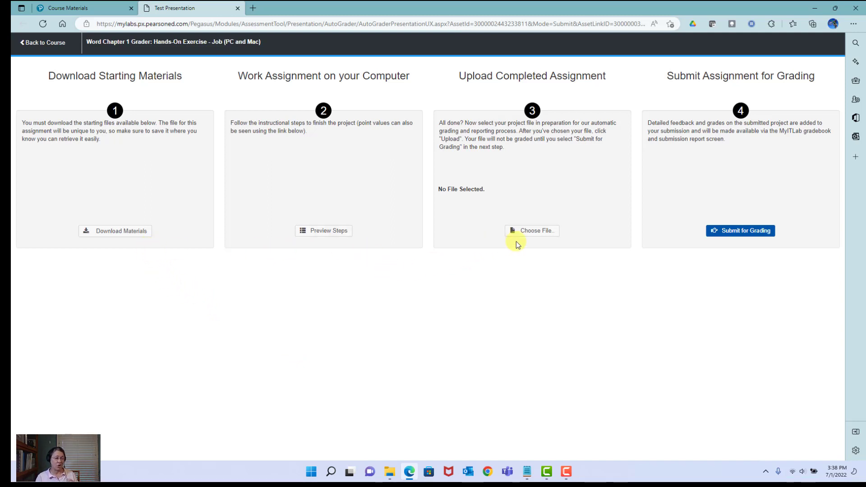
# Step: Upload _Student_Exp22_Word_Ch01_HOE_Job.docx from the Word-1 folder on the Desktop, submit it for grading and close the assignment
pyautogui.click(530, 233)
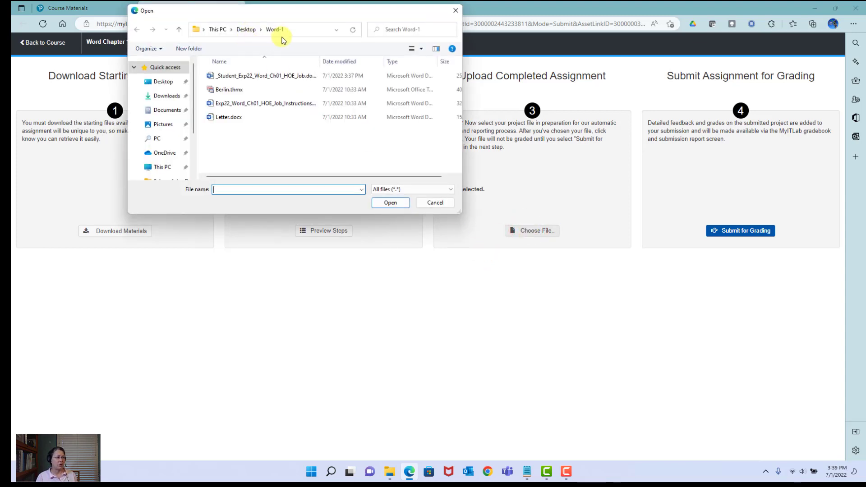
pyautogui.click(282, 77)
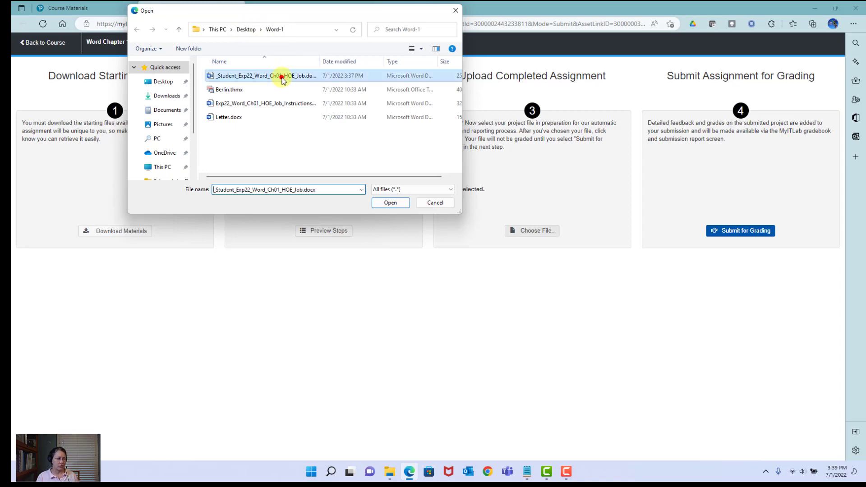
pyautogui.click(382, 202)
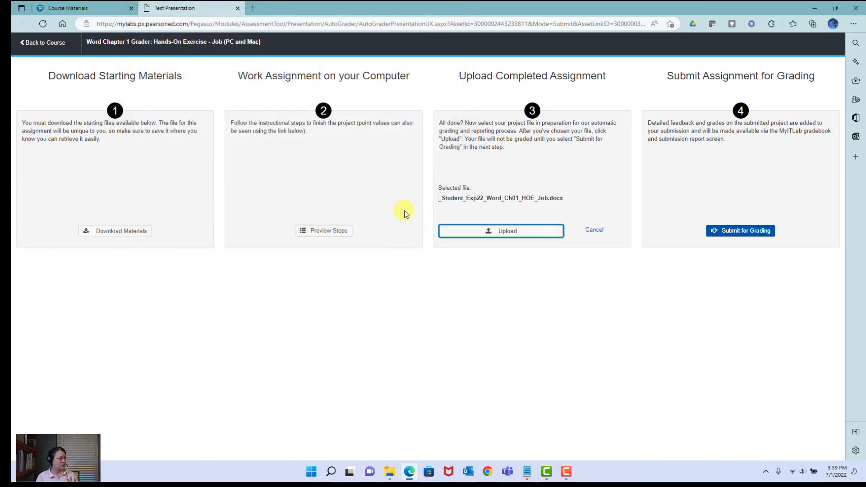
pyautogui.click(519, 234)
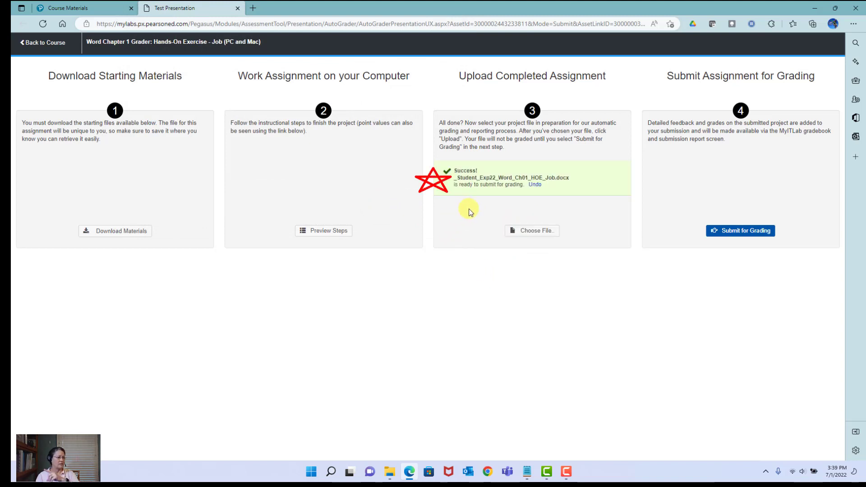
pyautogui.click(726, 232)
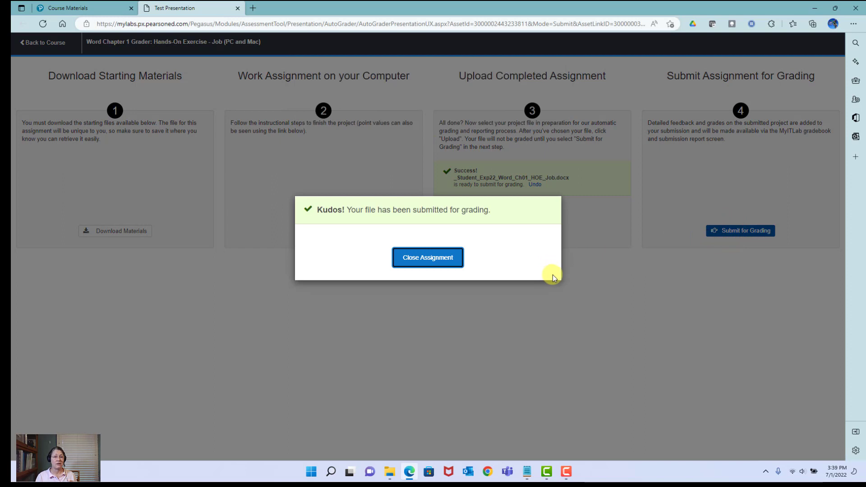
pyautogui.press('Return')
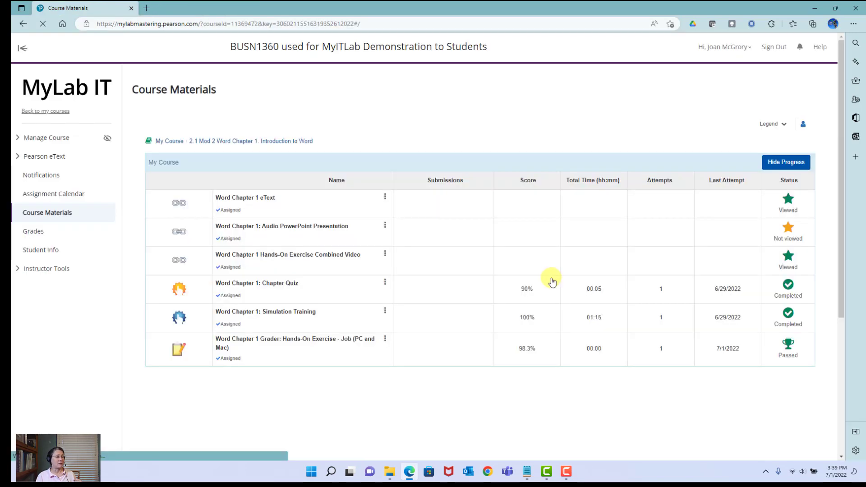